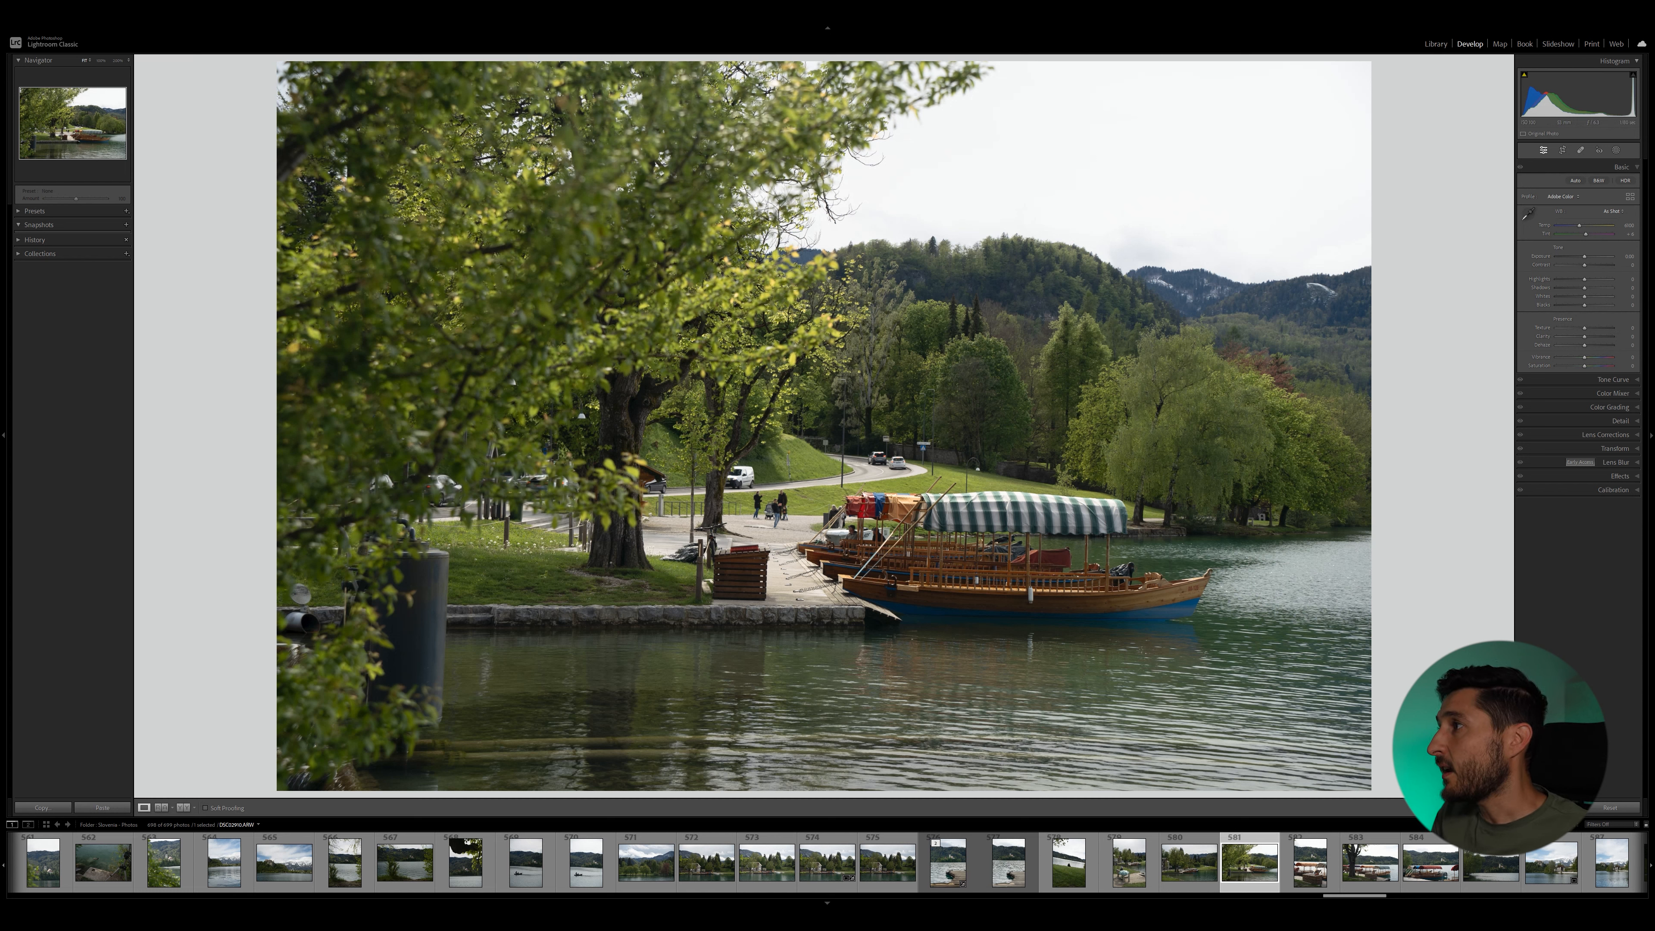
Step: Crop the photo slightly tighter around the lake, boats and tree while keeping its original proportions
left_click(1563, 150)
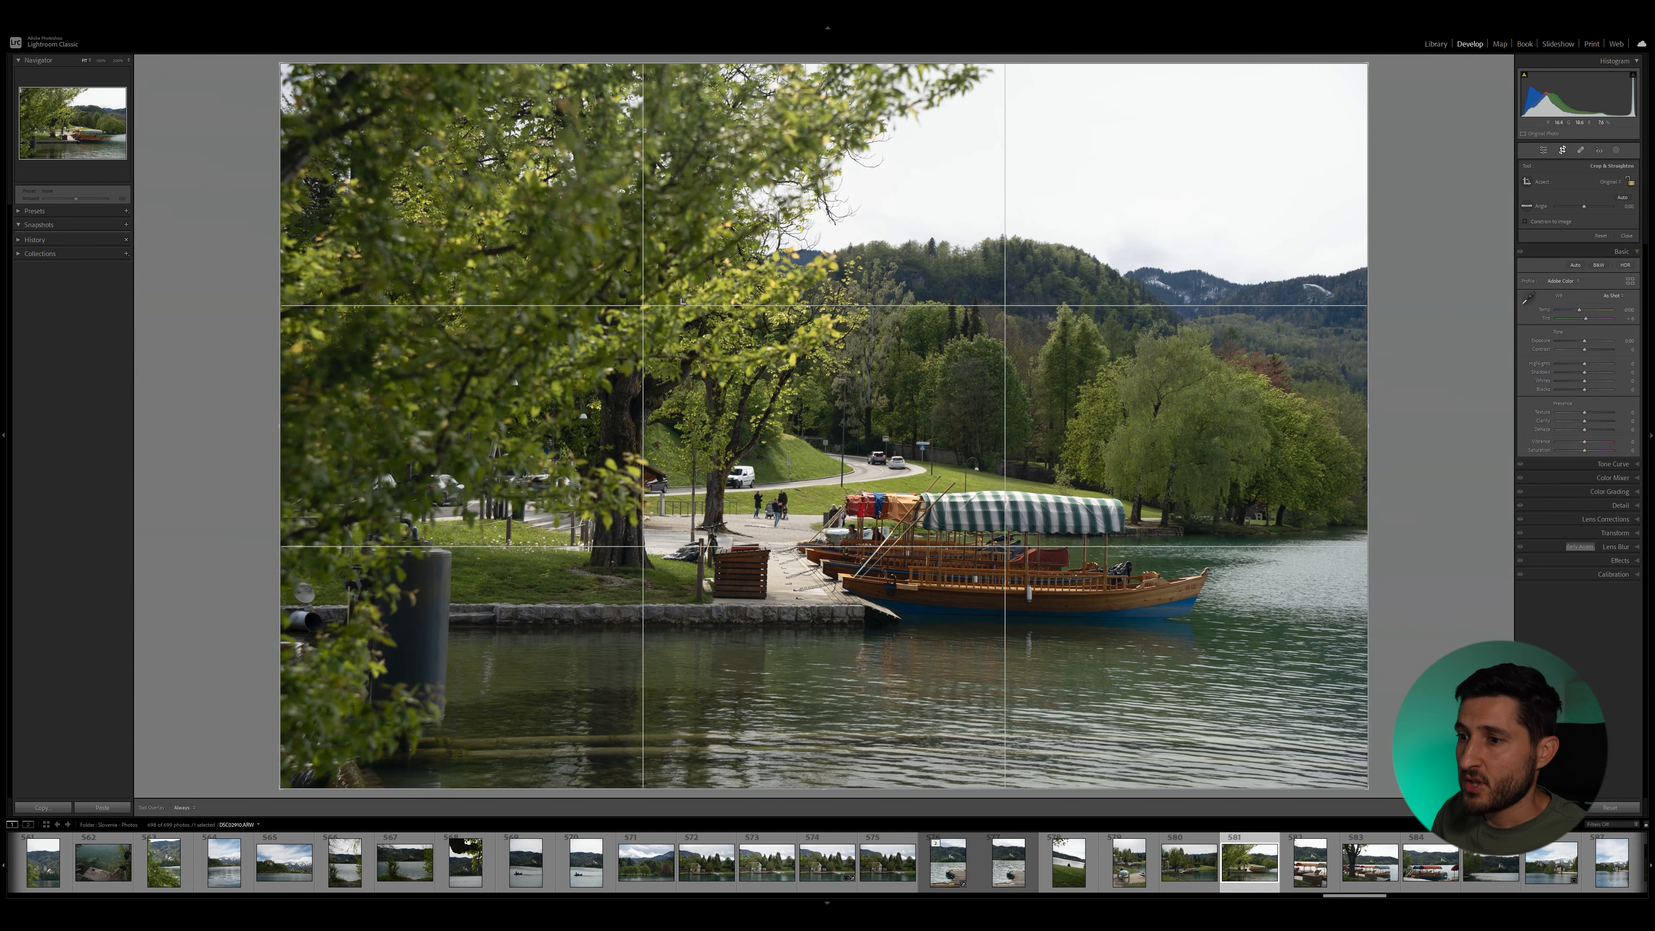
left_click_drag(281, 65, 302, 81)
left_click_drag(678, 330, 671, 335)
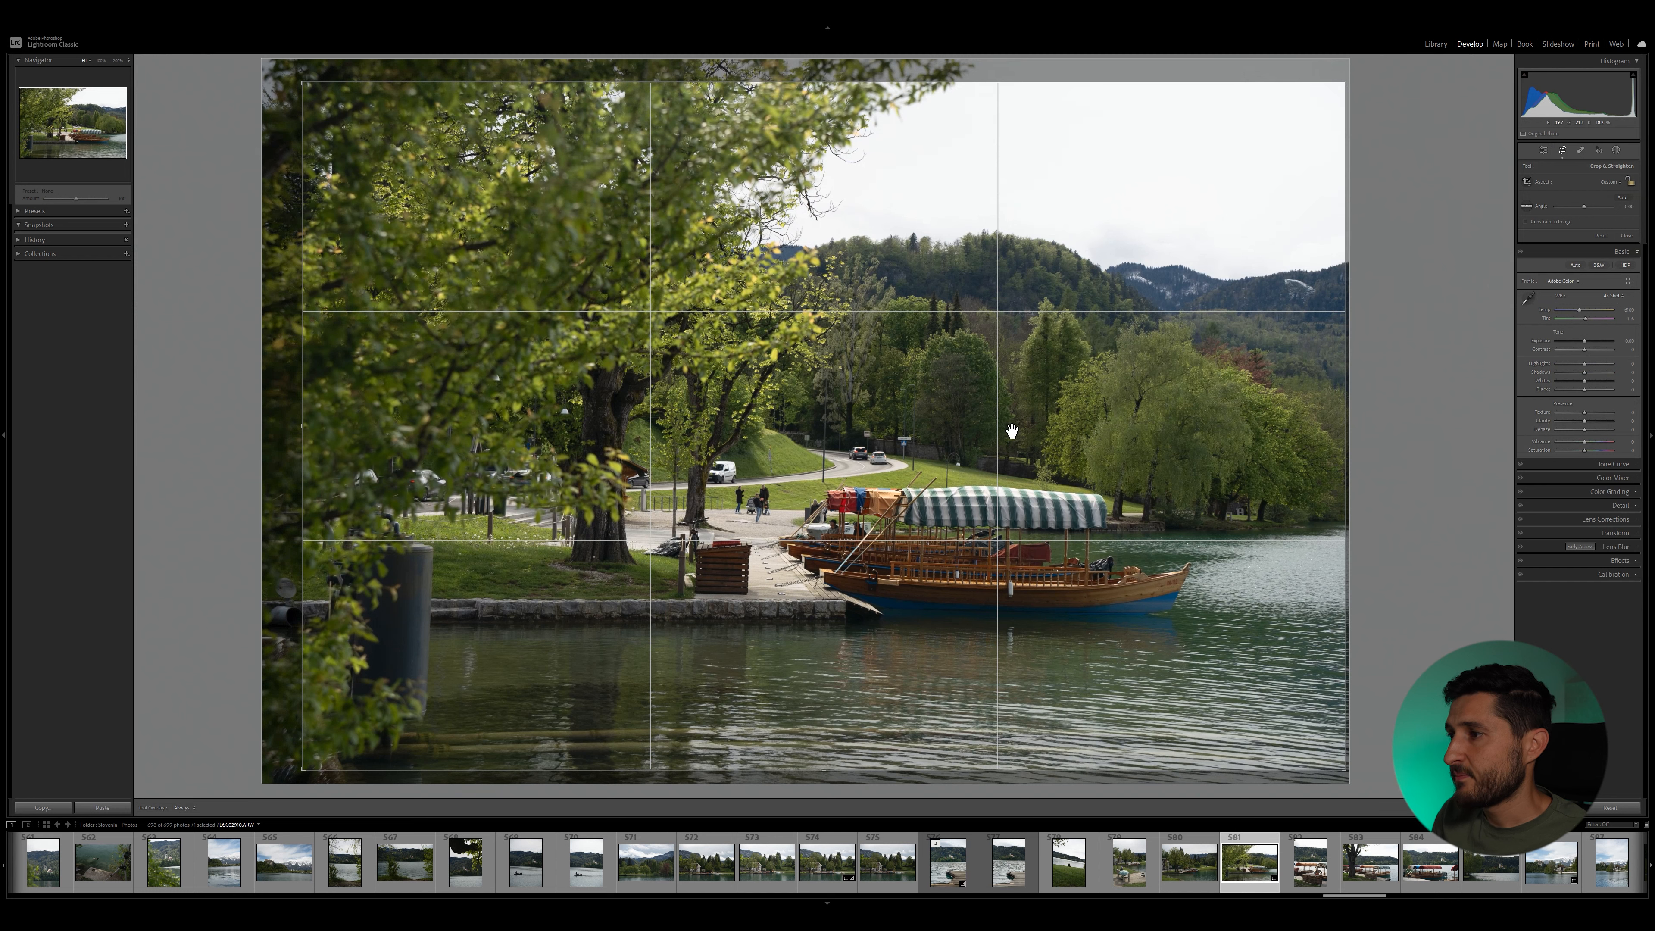
left_click(991, 536)
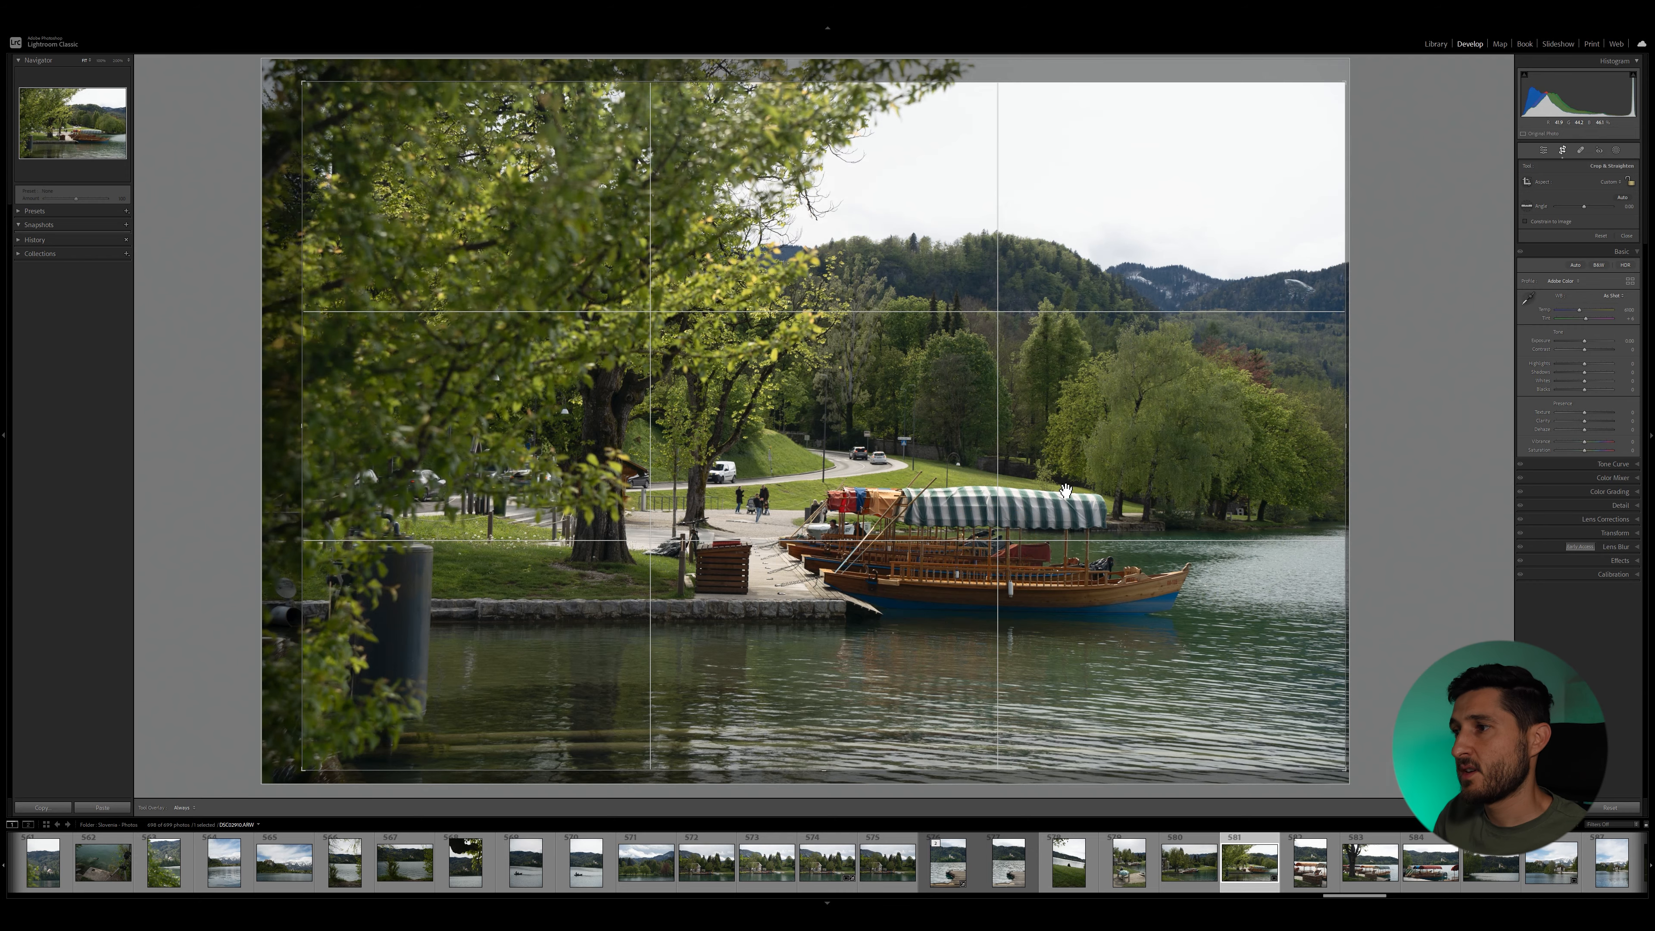
key("Return")
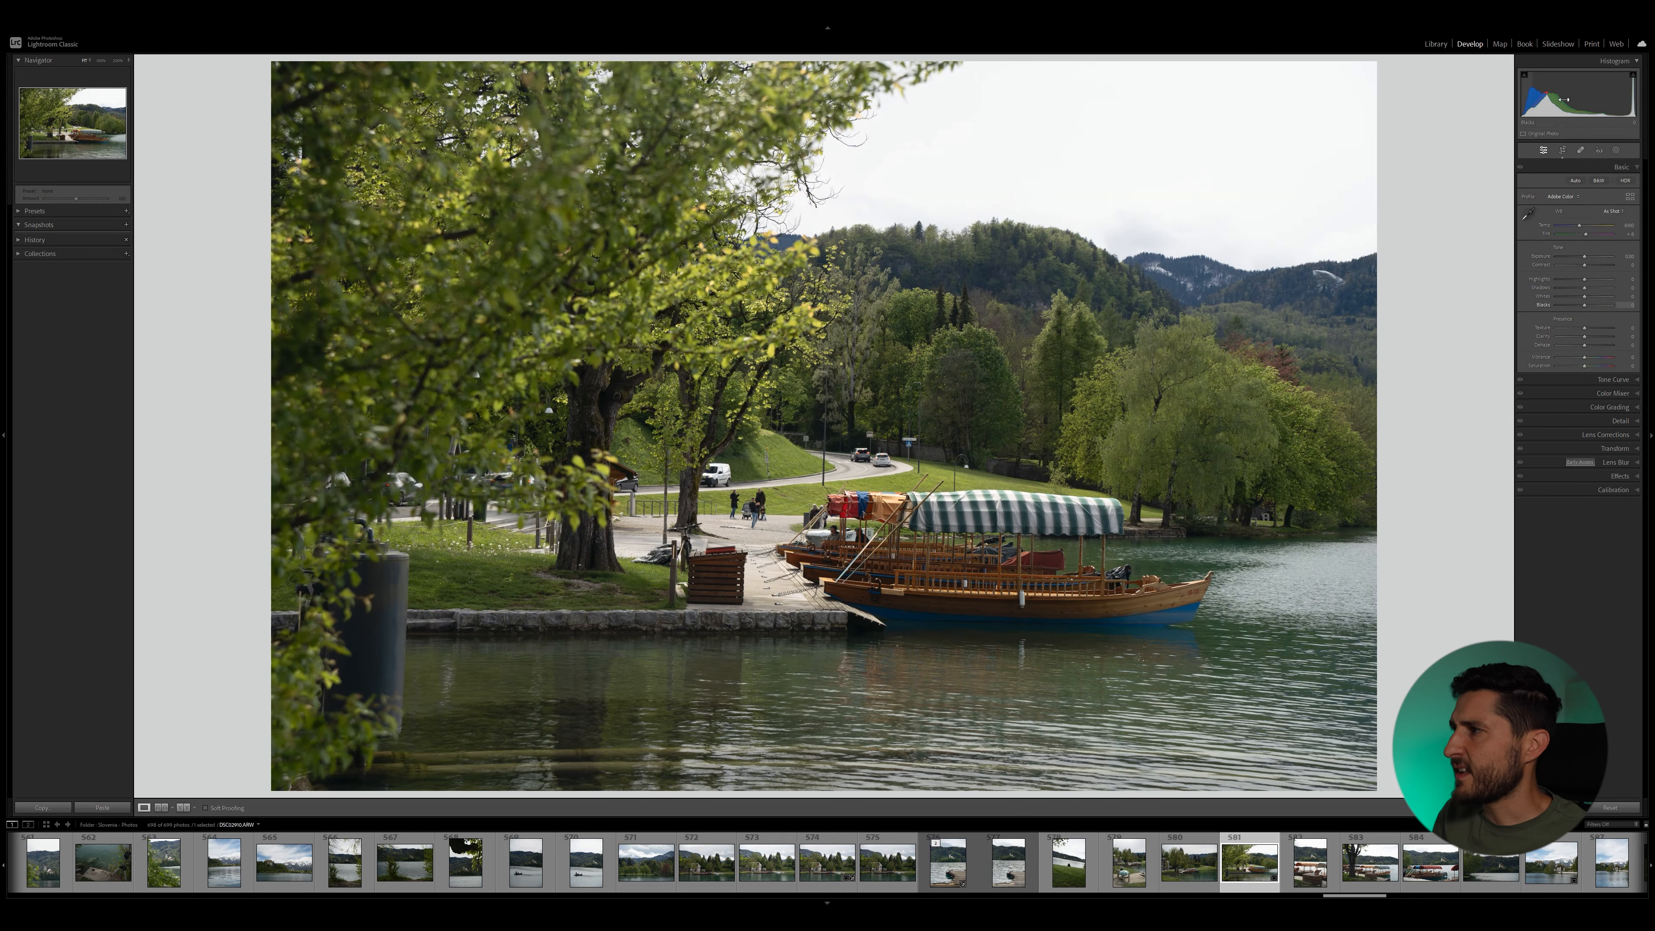
left_click(1562, 150)
left_click_drag(1376, 378, 1382, 376)
key("Return")
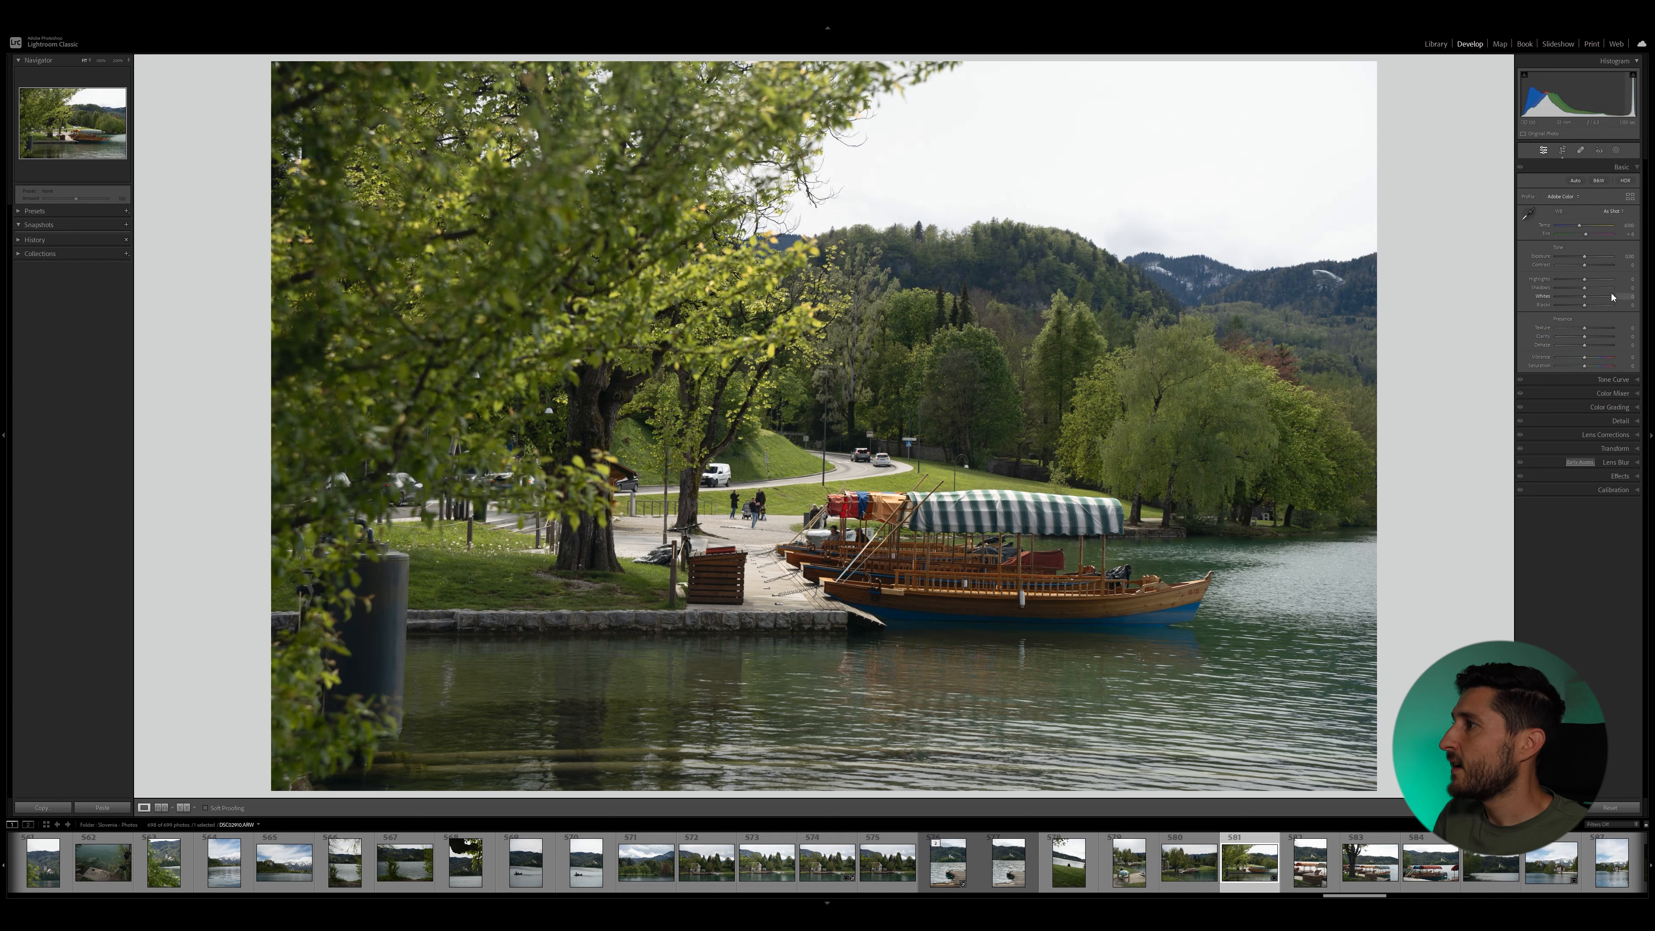
Step: Lower the highlights and blacks and lift the shadows of the whole photo, and soften it with slightly negative clarity and dehaze
left_click_drag(1583, 282, 1570, 282)
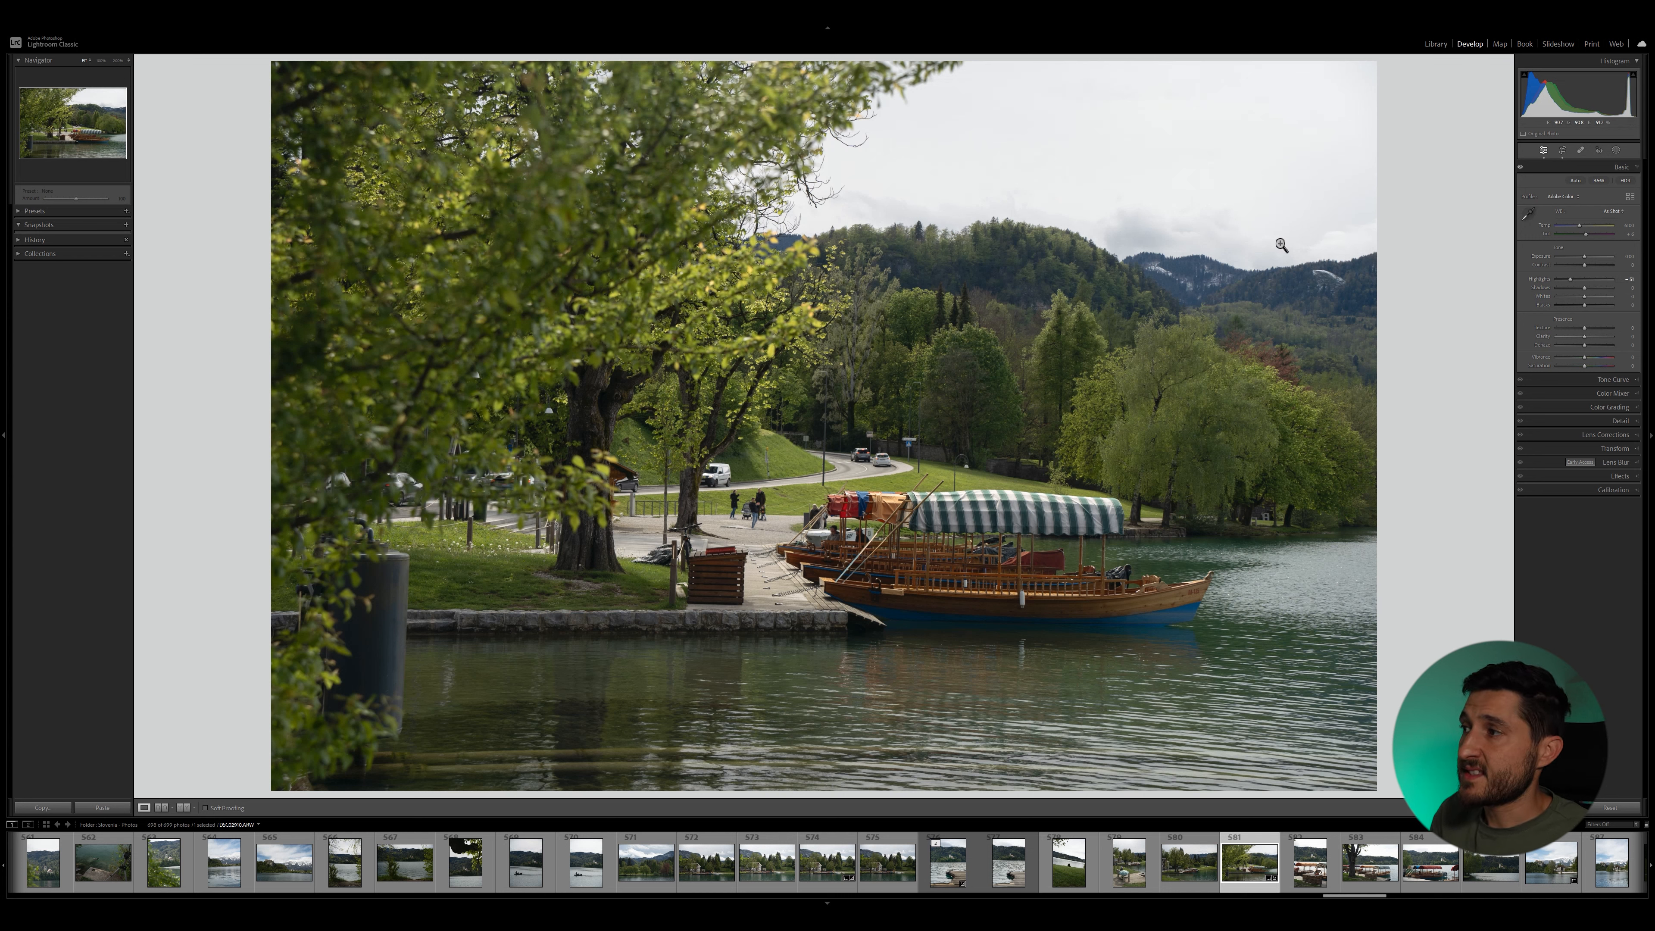
left_click_drag(1570, 280, 1569, 281)
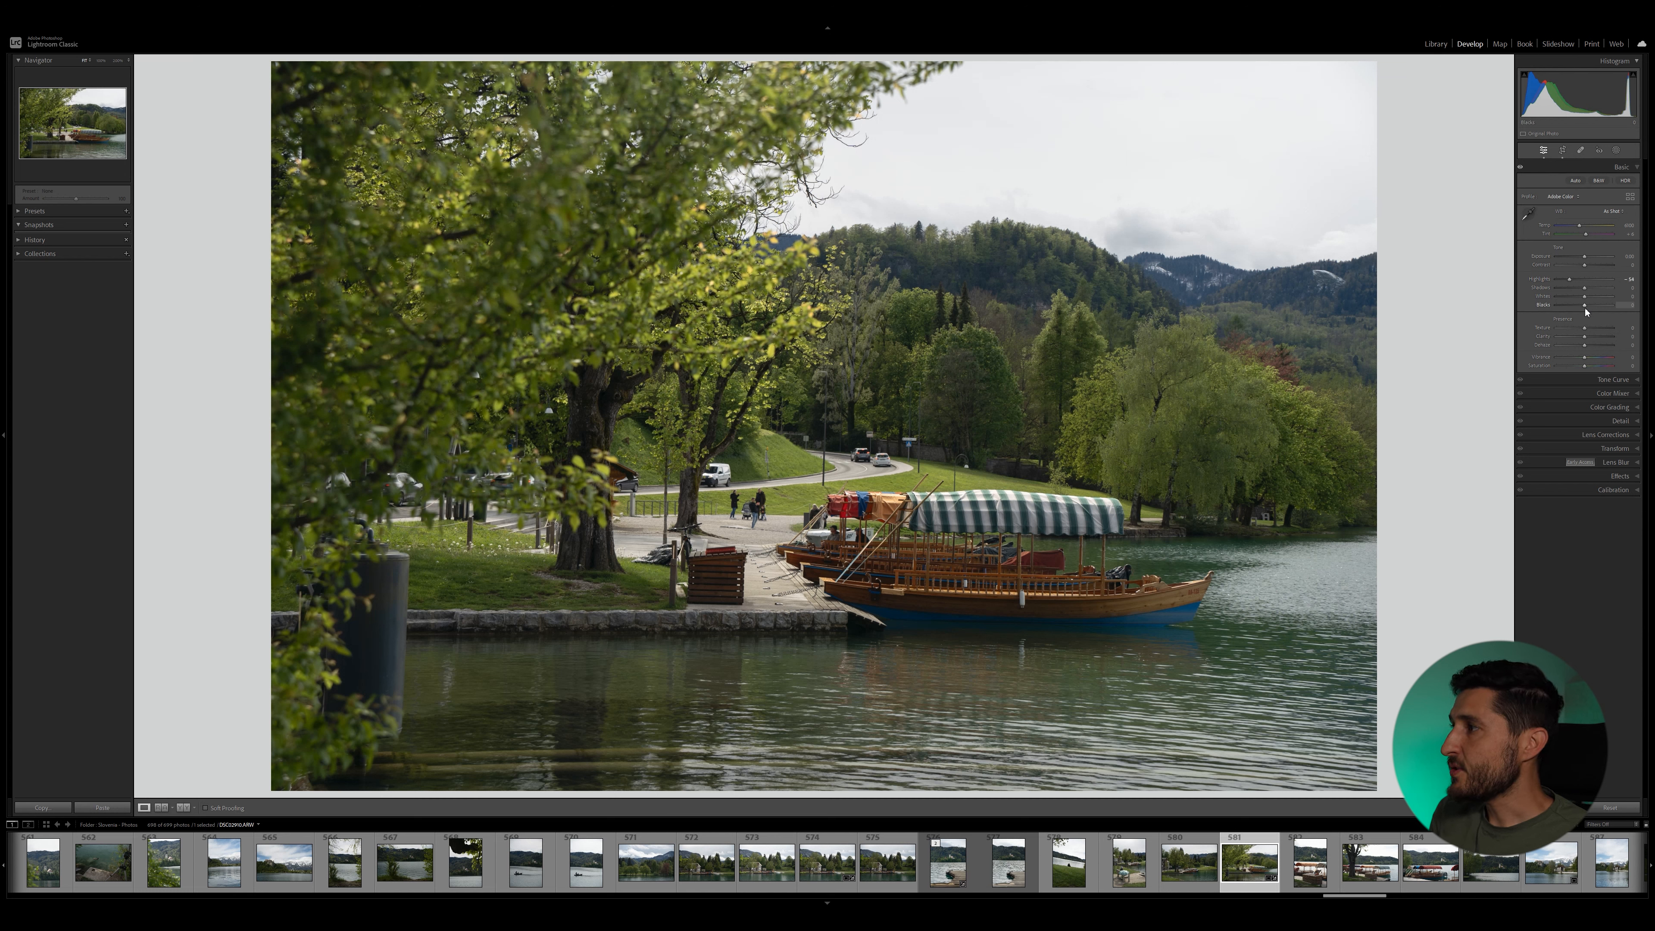
left_click_drag(1585, 308, 1577, 309)
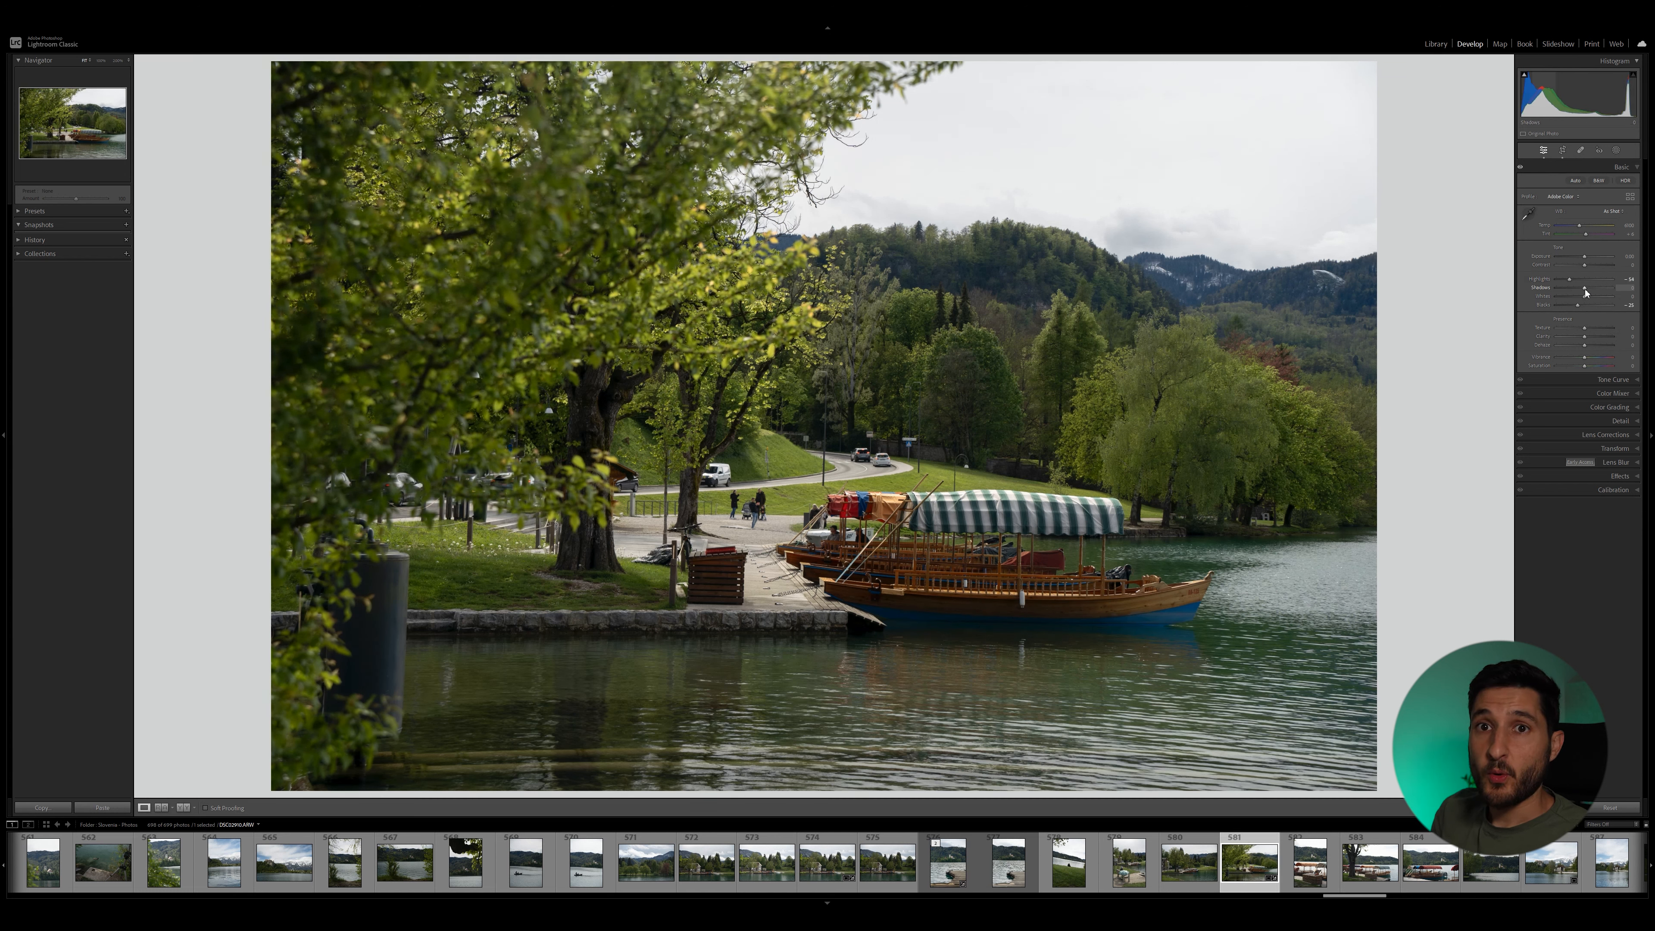
left_click_drag(1586, 289, 1594, 293)
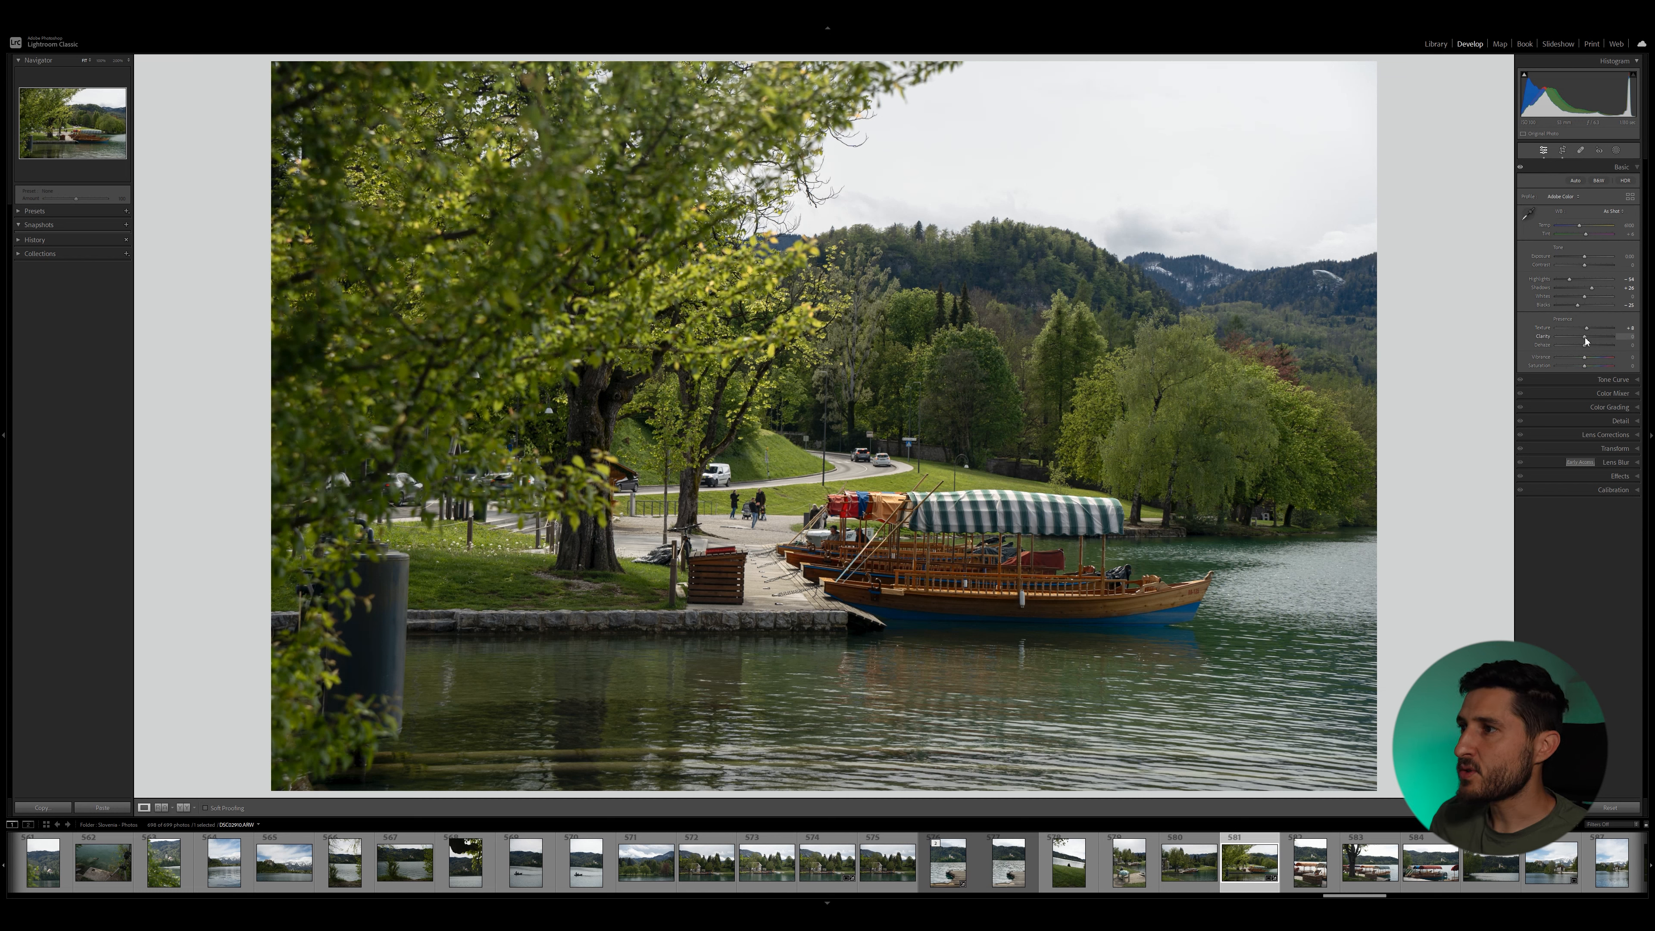
left_click_drag(1585, 338, 1580, 341)
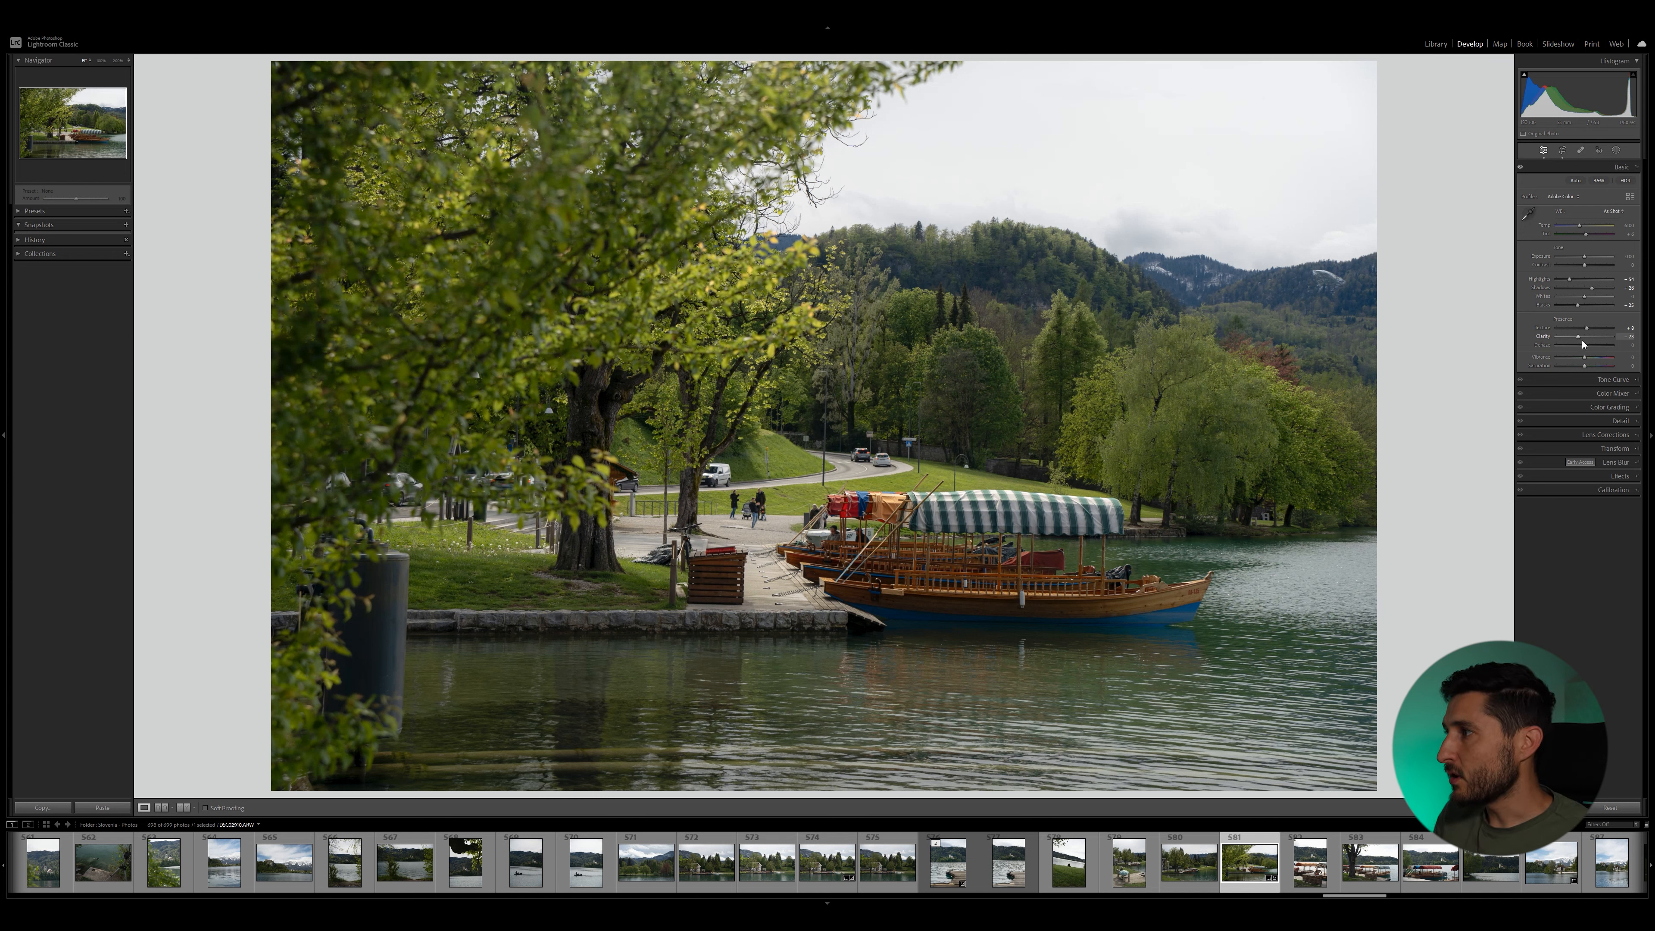
left_click_drag(1585, 345, 1580, 348)
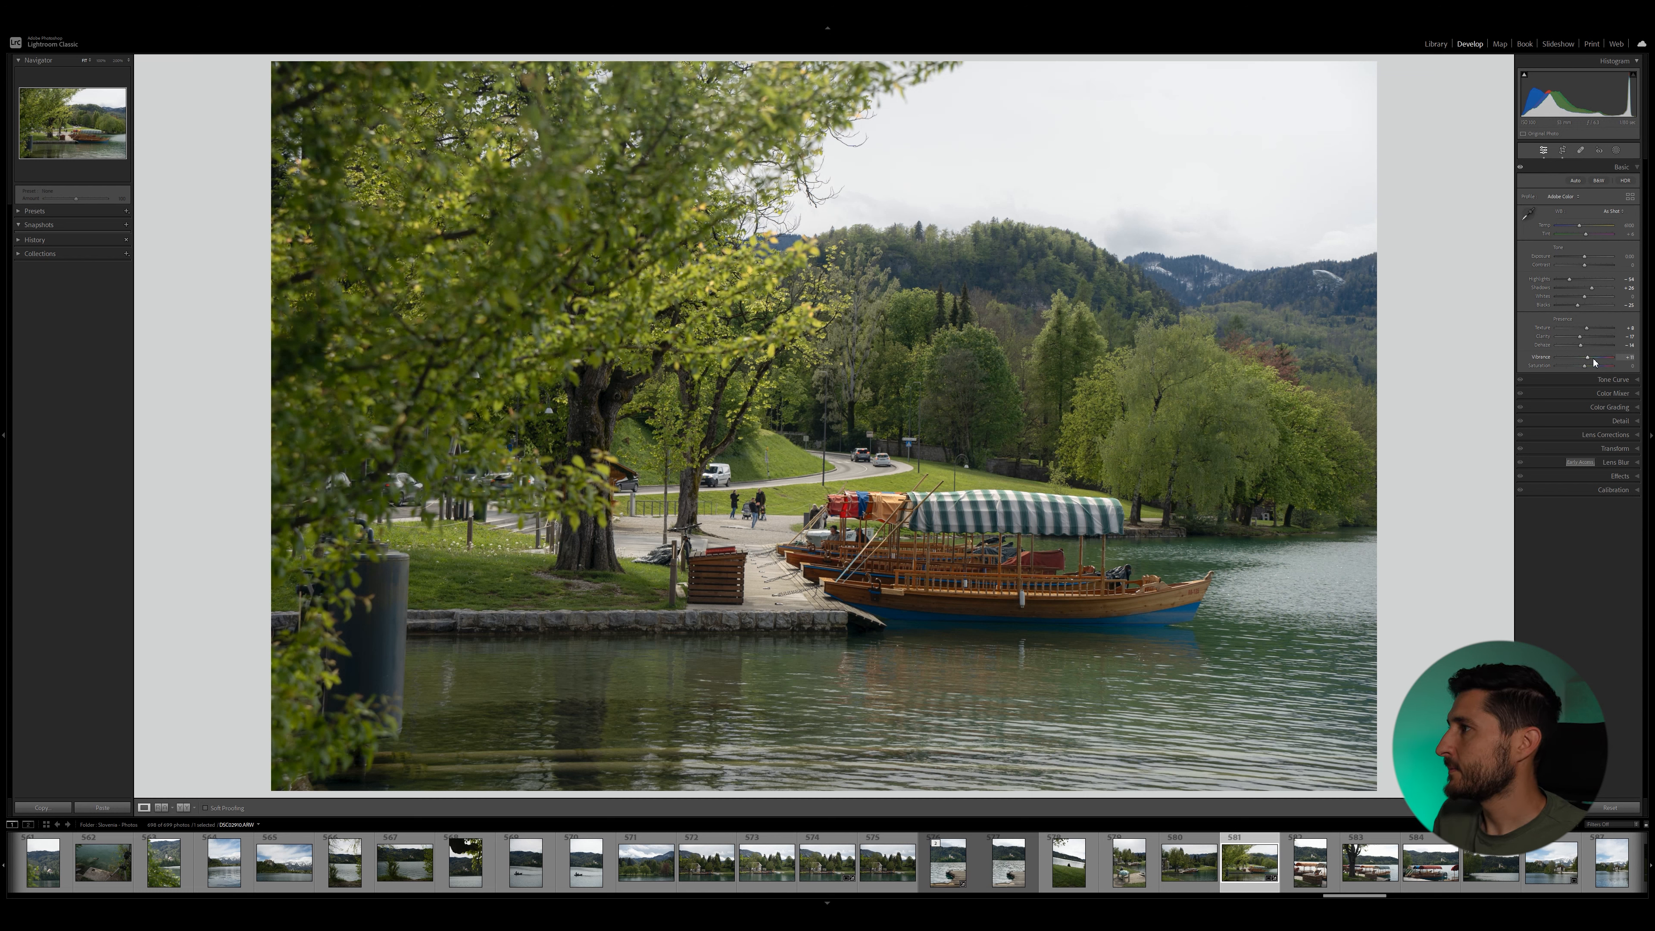
Step: Add a linear gradient mask over the foreground water, fading out upward near the stone shoreline
left_click(1616, 150)
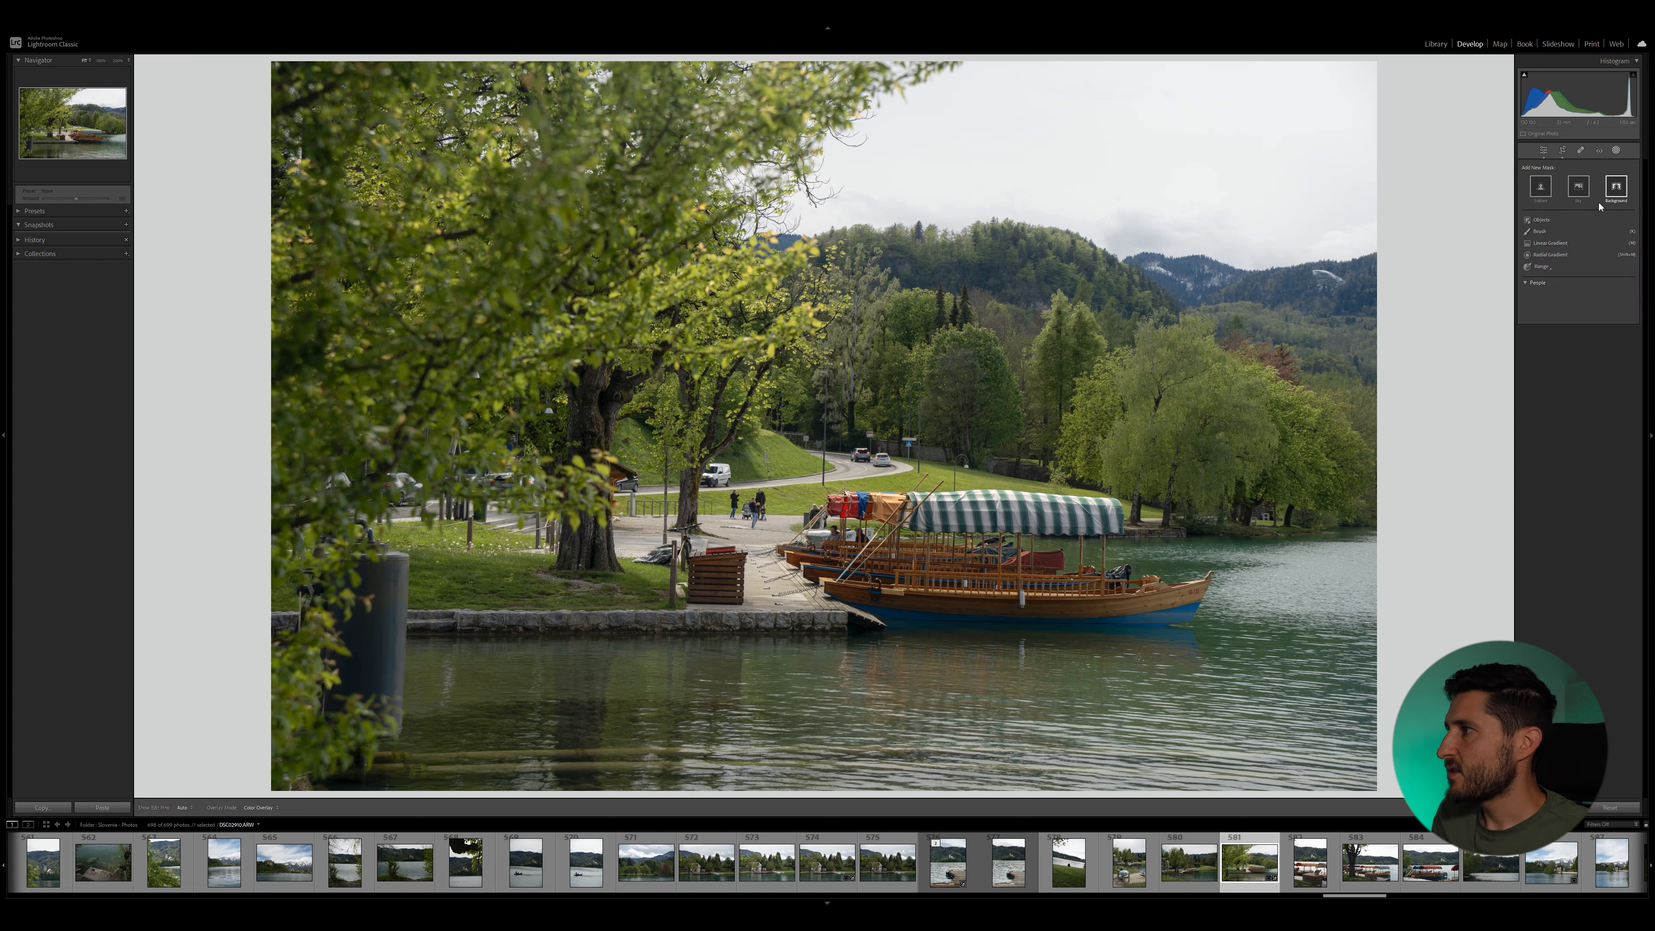
left_click(1551, 242)
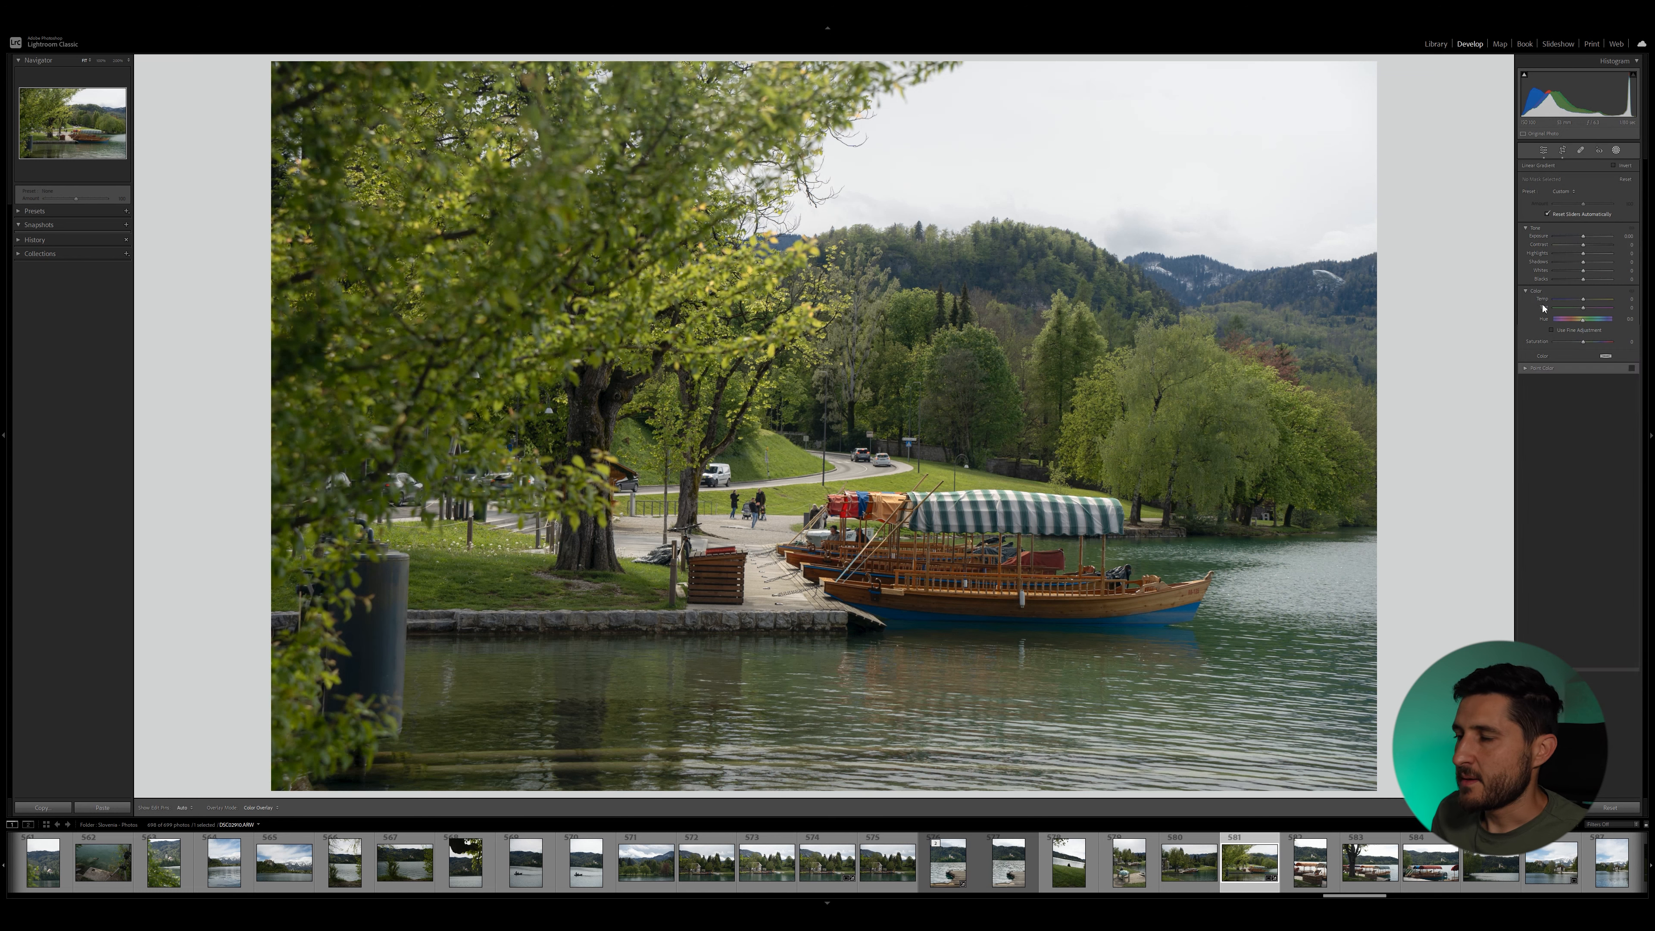
left_click_drag(890, 729, 893, 622)
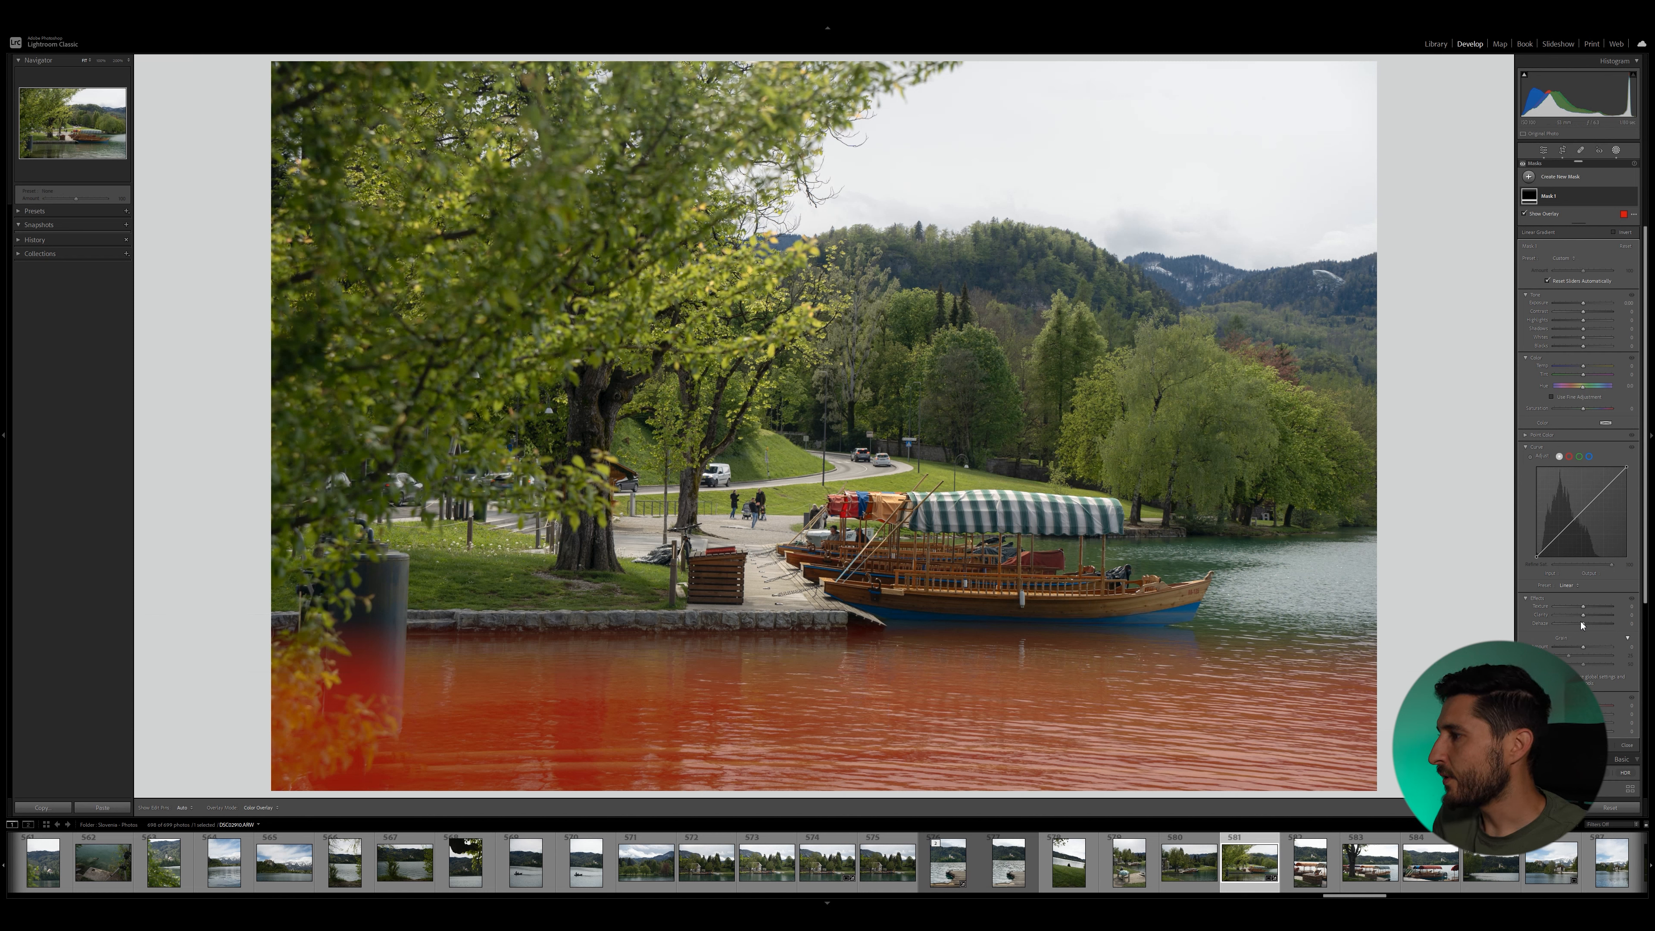
Step: Reduce texture, clarity and dehaze in the water mask and compare the photo with the mask hidden and shown
key("o")
left_click_drag(1581, 624, 1576, 615)
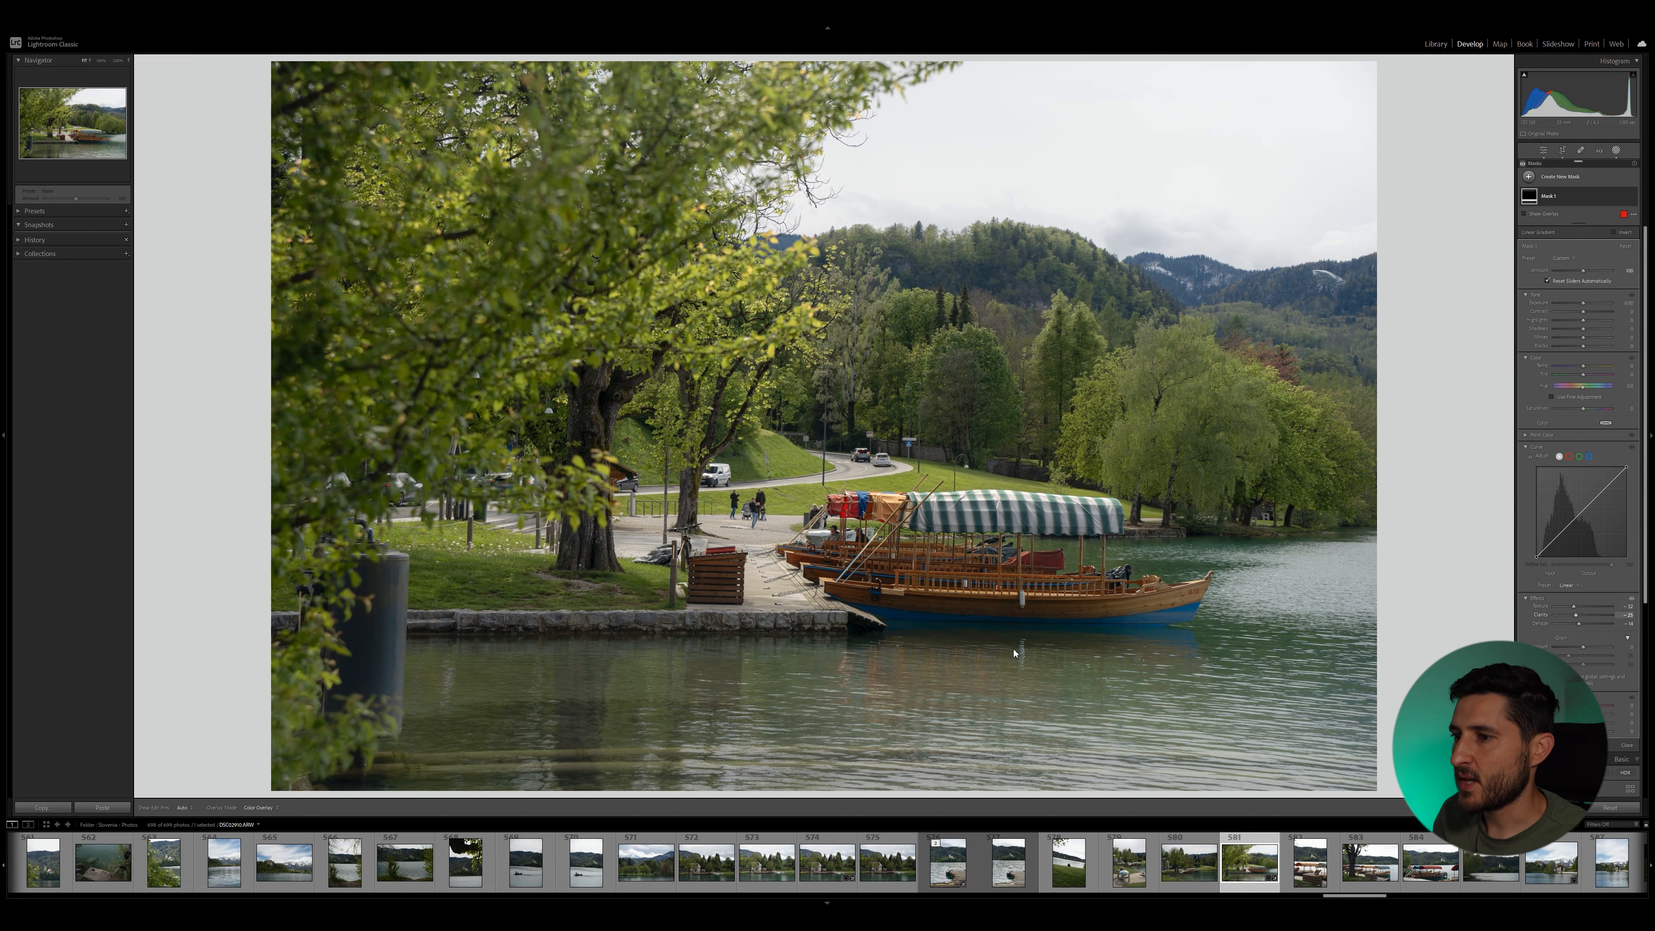
left_click(1632, 197)
left_click(1632, 197)
left_click(1633, 197)
left_click(1632, 197)
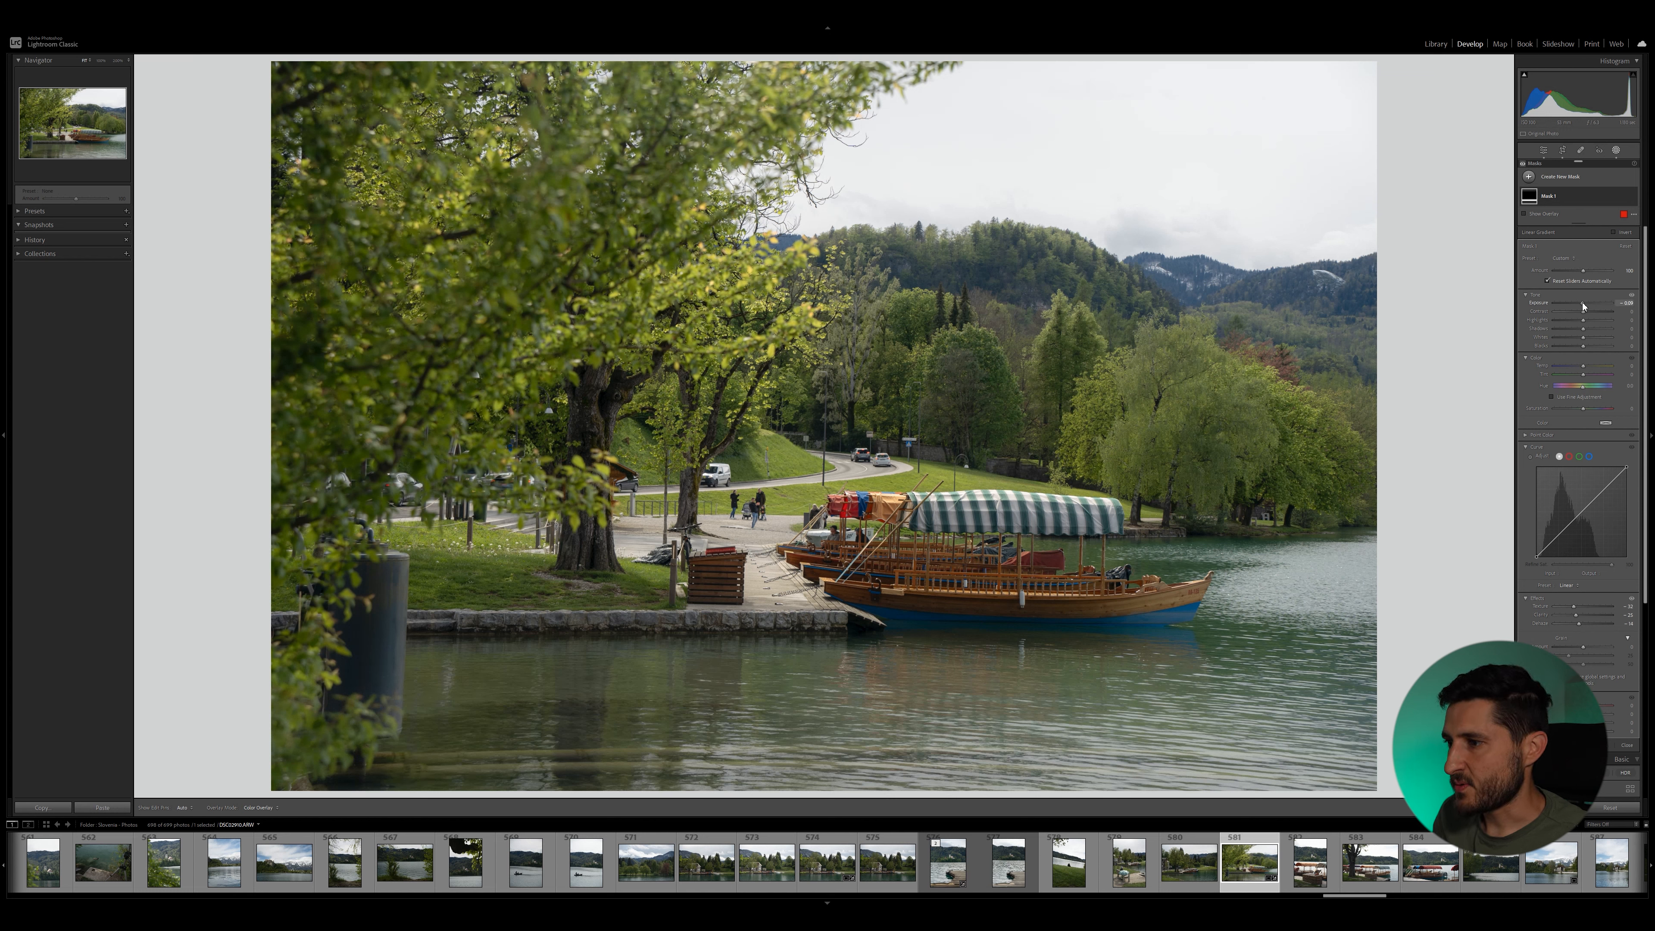
Step: Darken the foreground water by slightly lowering the mask's exposure and whites and strongly lowering its highlights
left_click_drag(1583, 305, 1581, 307)
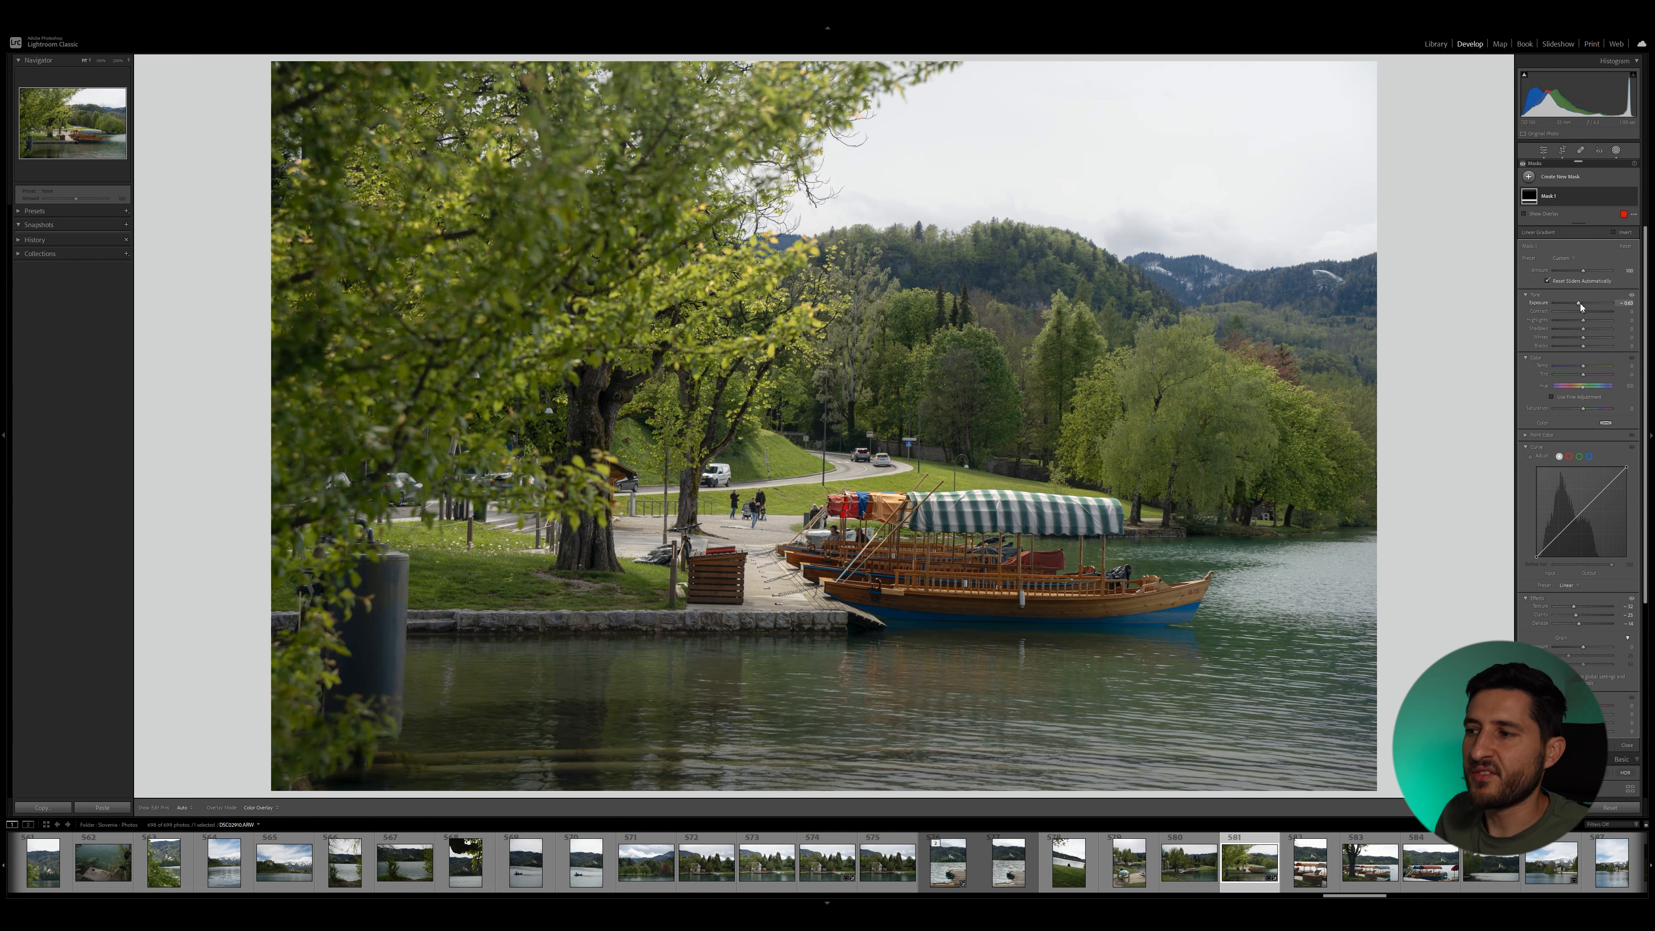
left_click_drag(1583, 320, 1564, 325)
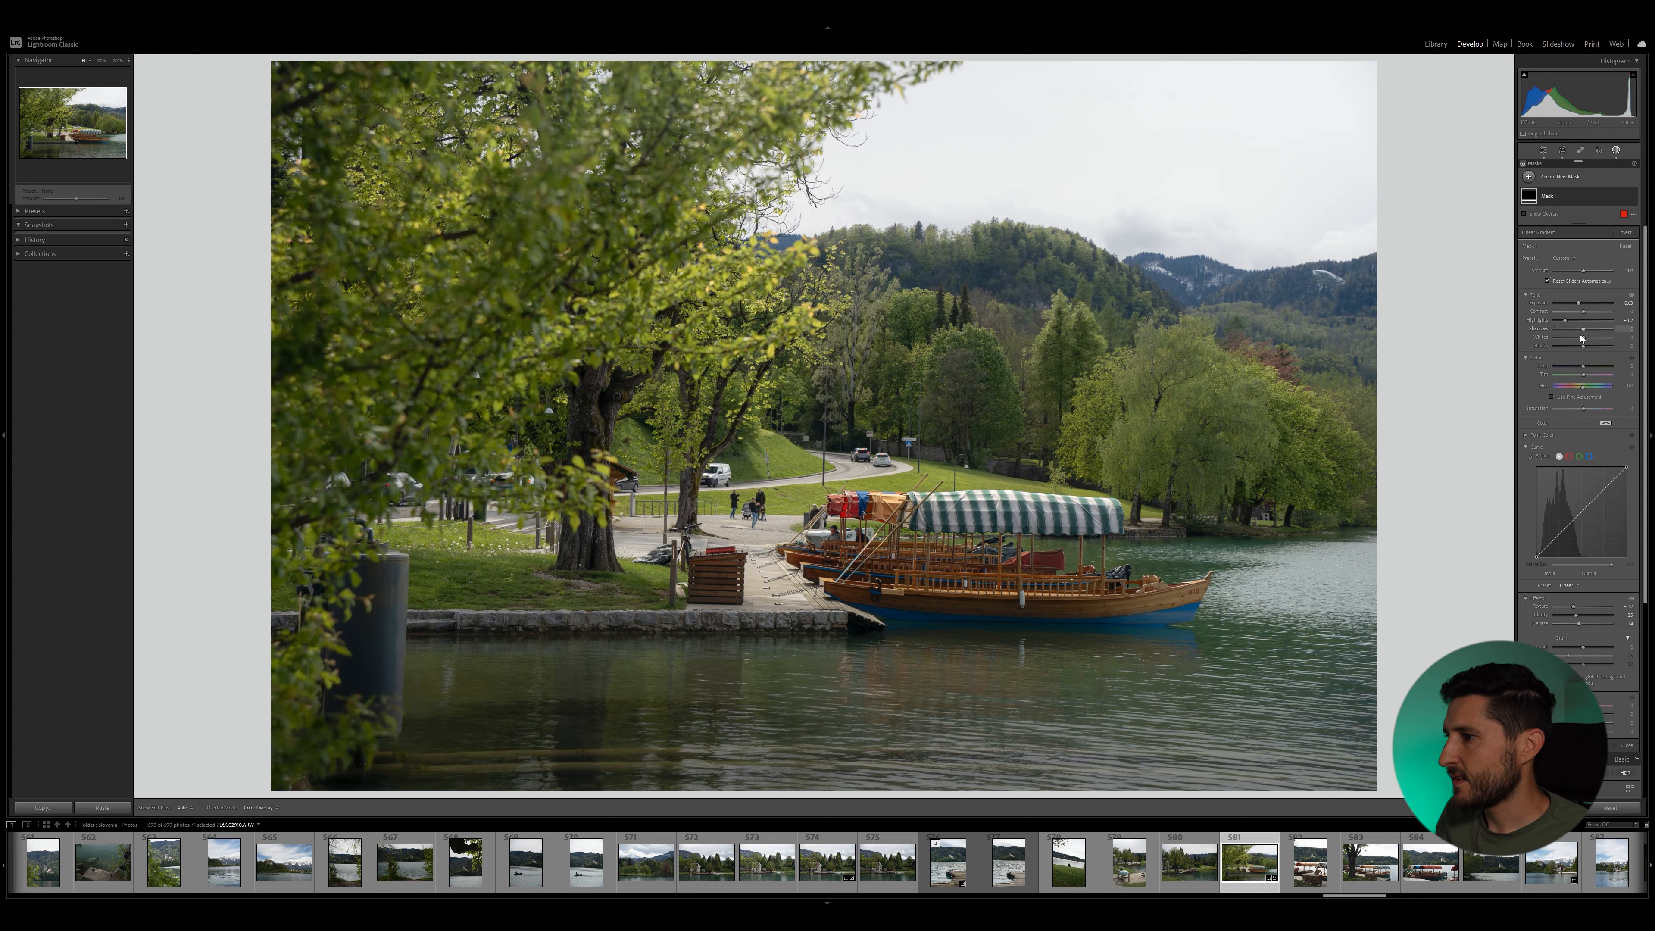
left_click_drag(1578, 338, 1574, 338)
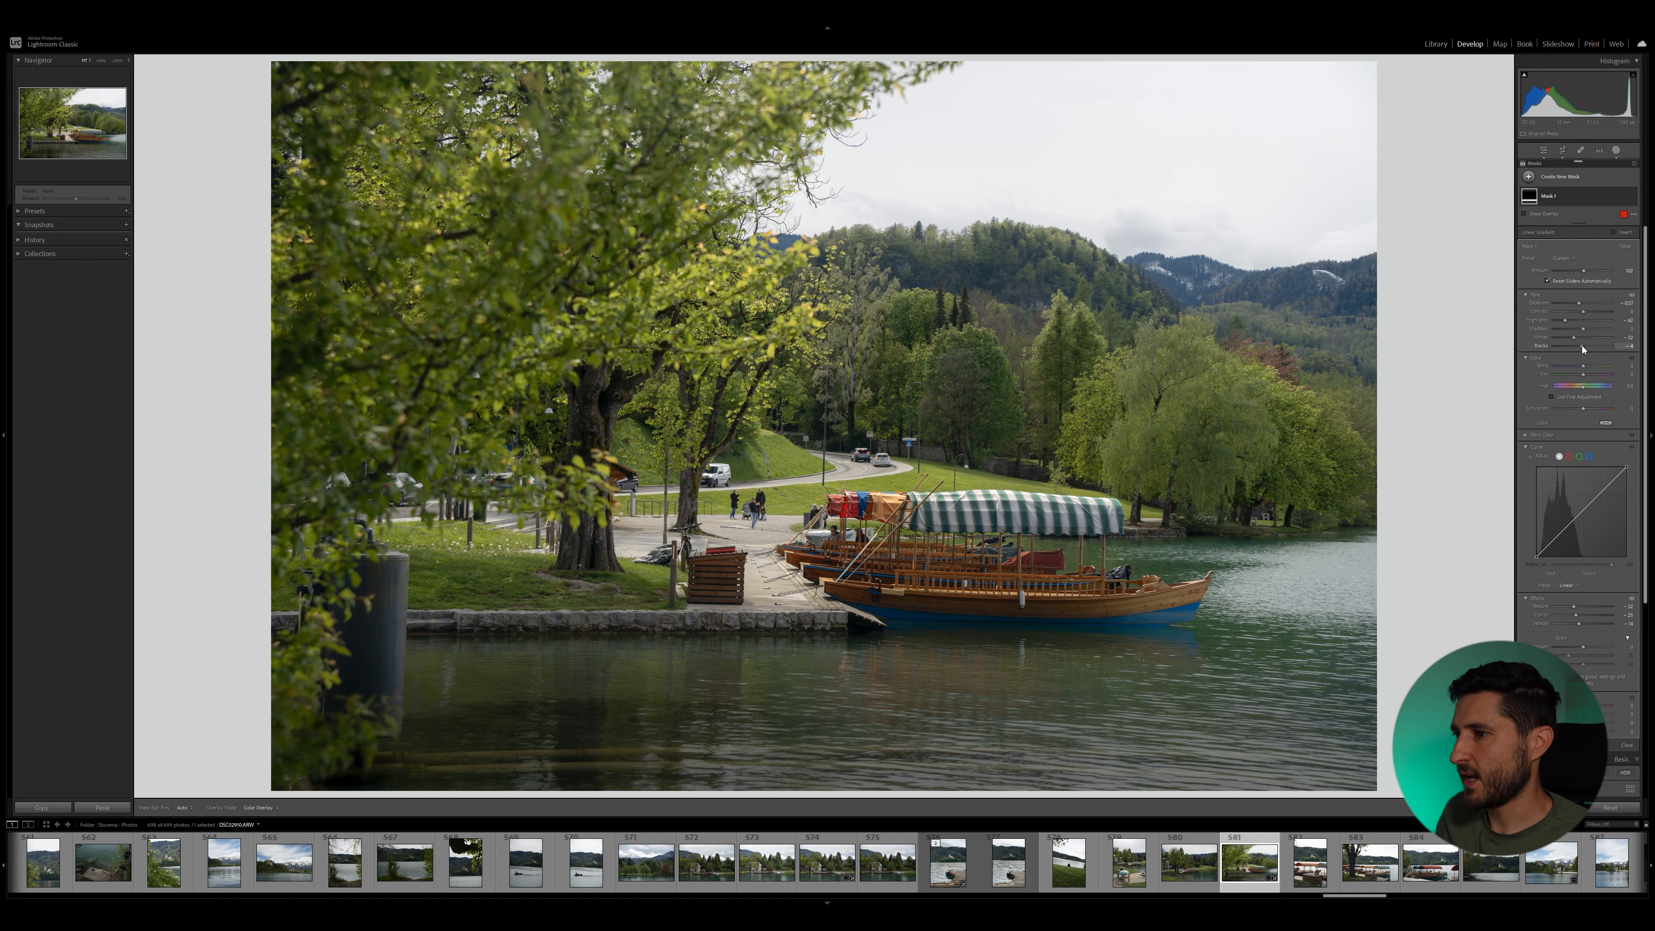
Step: Add a wide radial gradient mask over the mountain ridge beside the tree and intersect it with the sky
left_click(1578, 179)
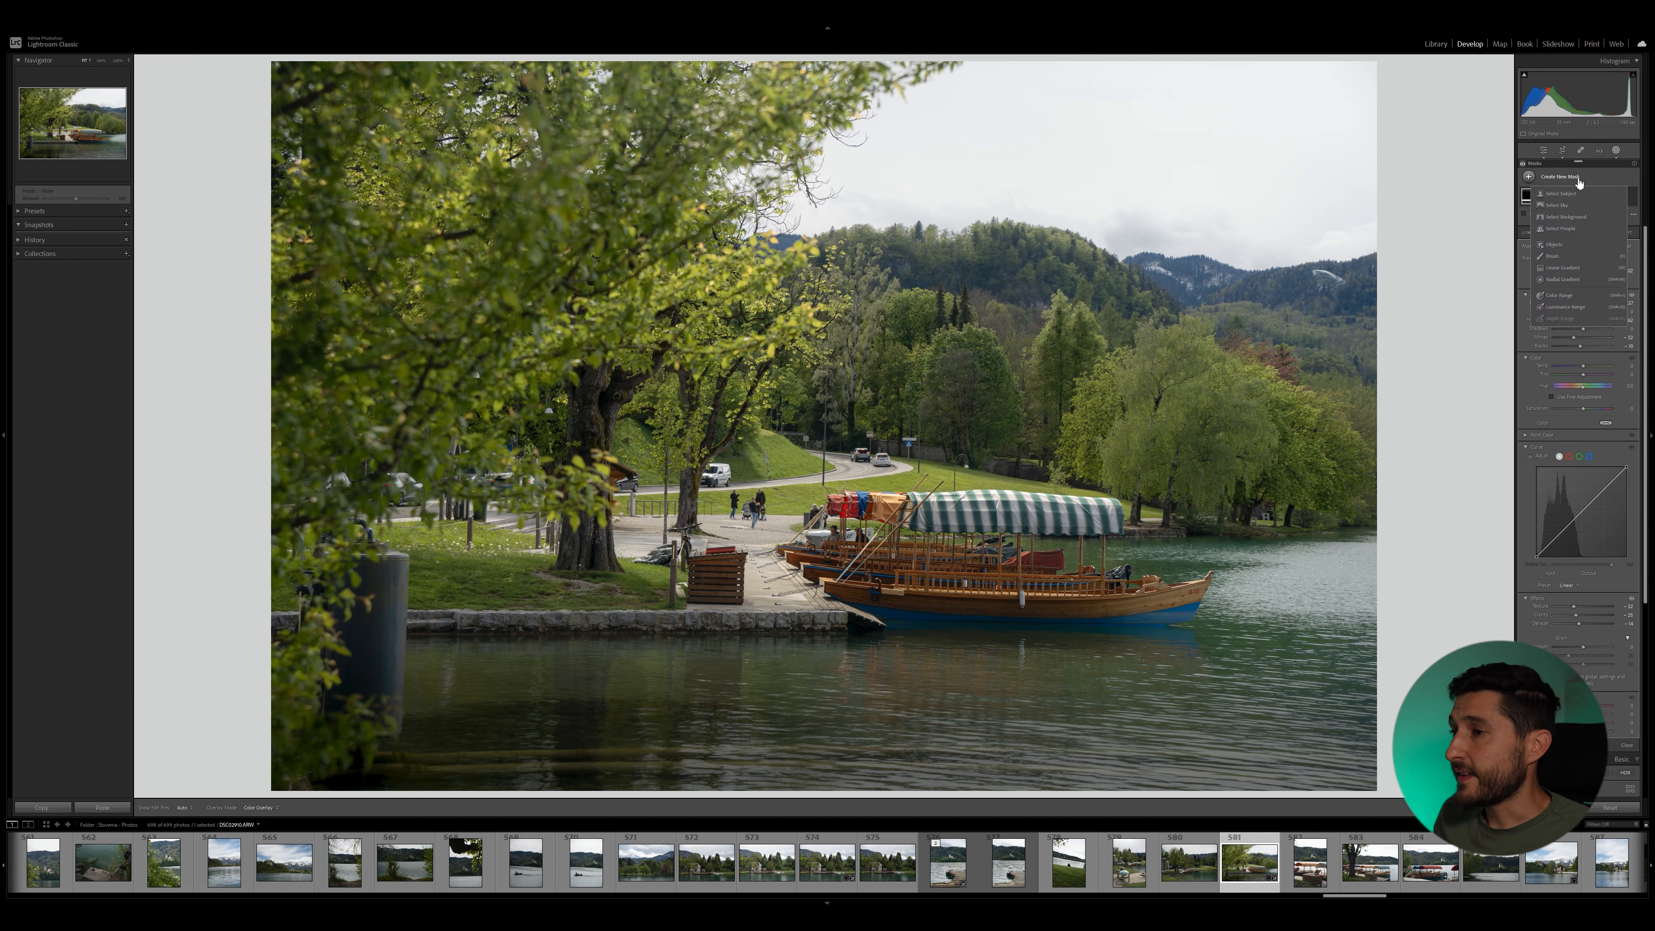
left_click(1568, 280)
left_click_drag(1061, 226, 1333, 311)
left_click_drag(1050, 230, 866, 222)
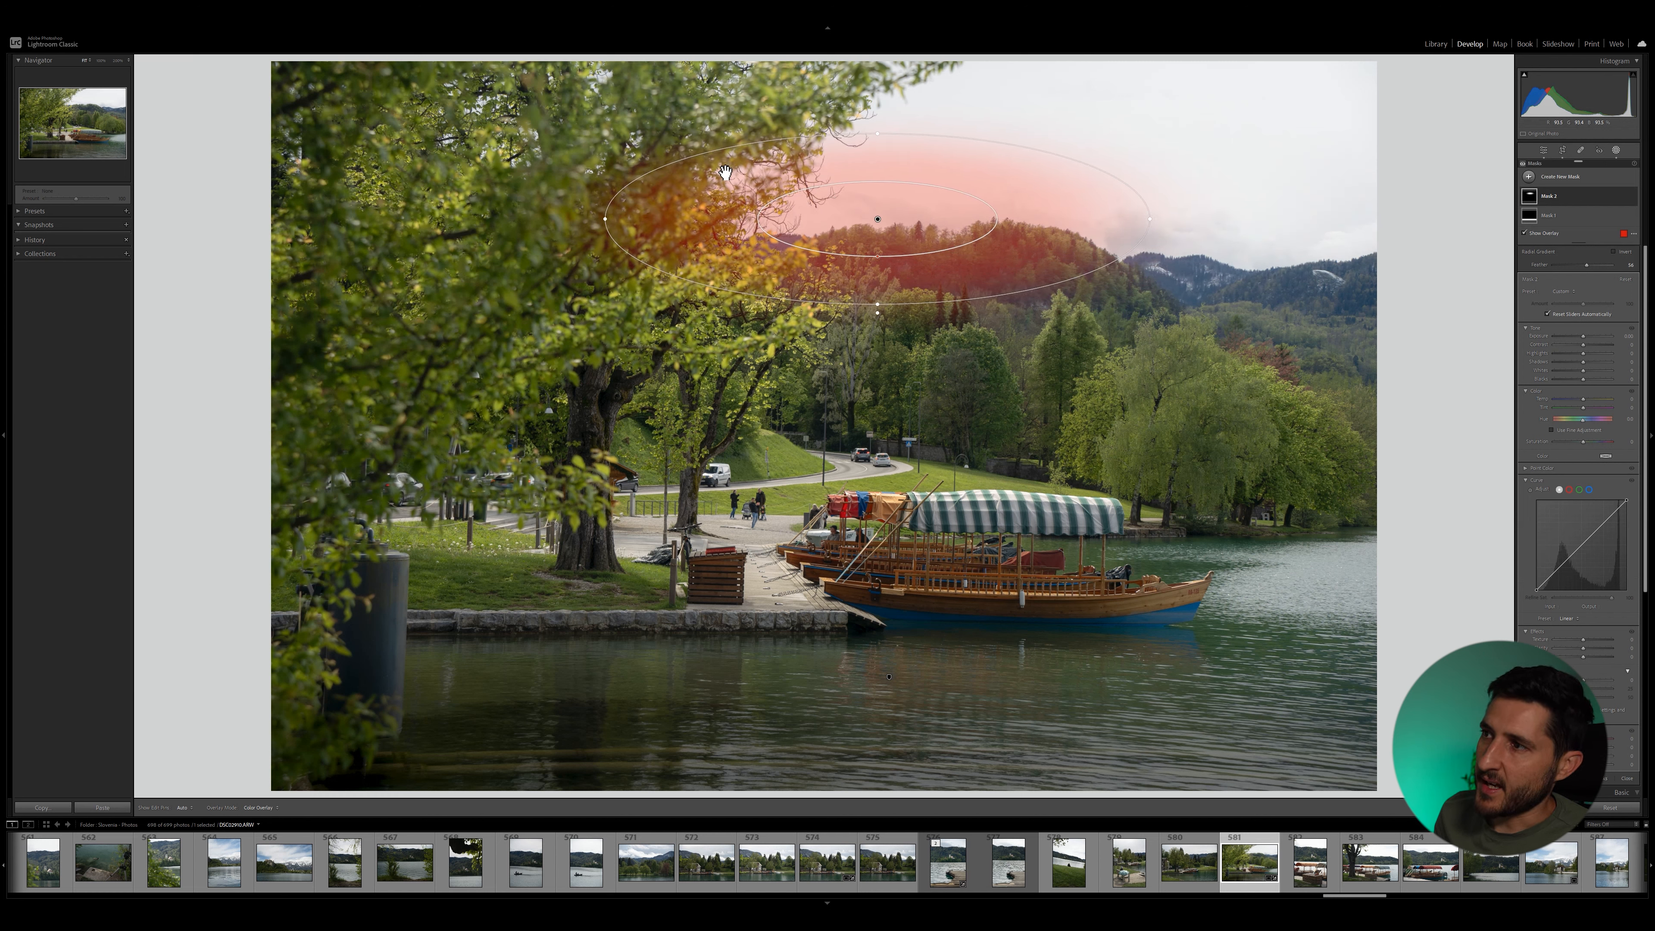
right_click(1590, 193)
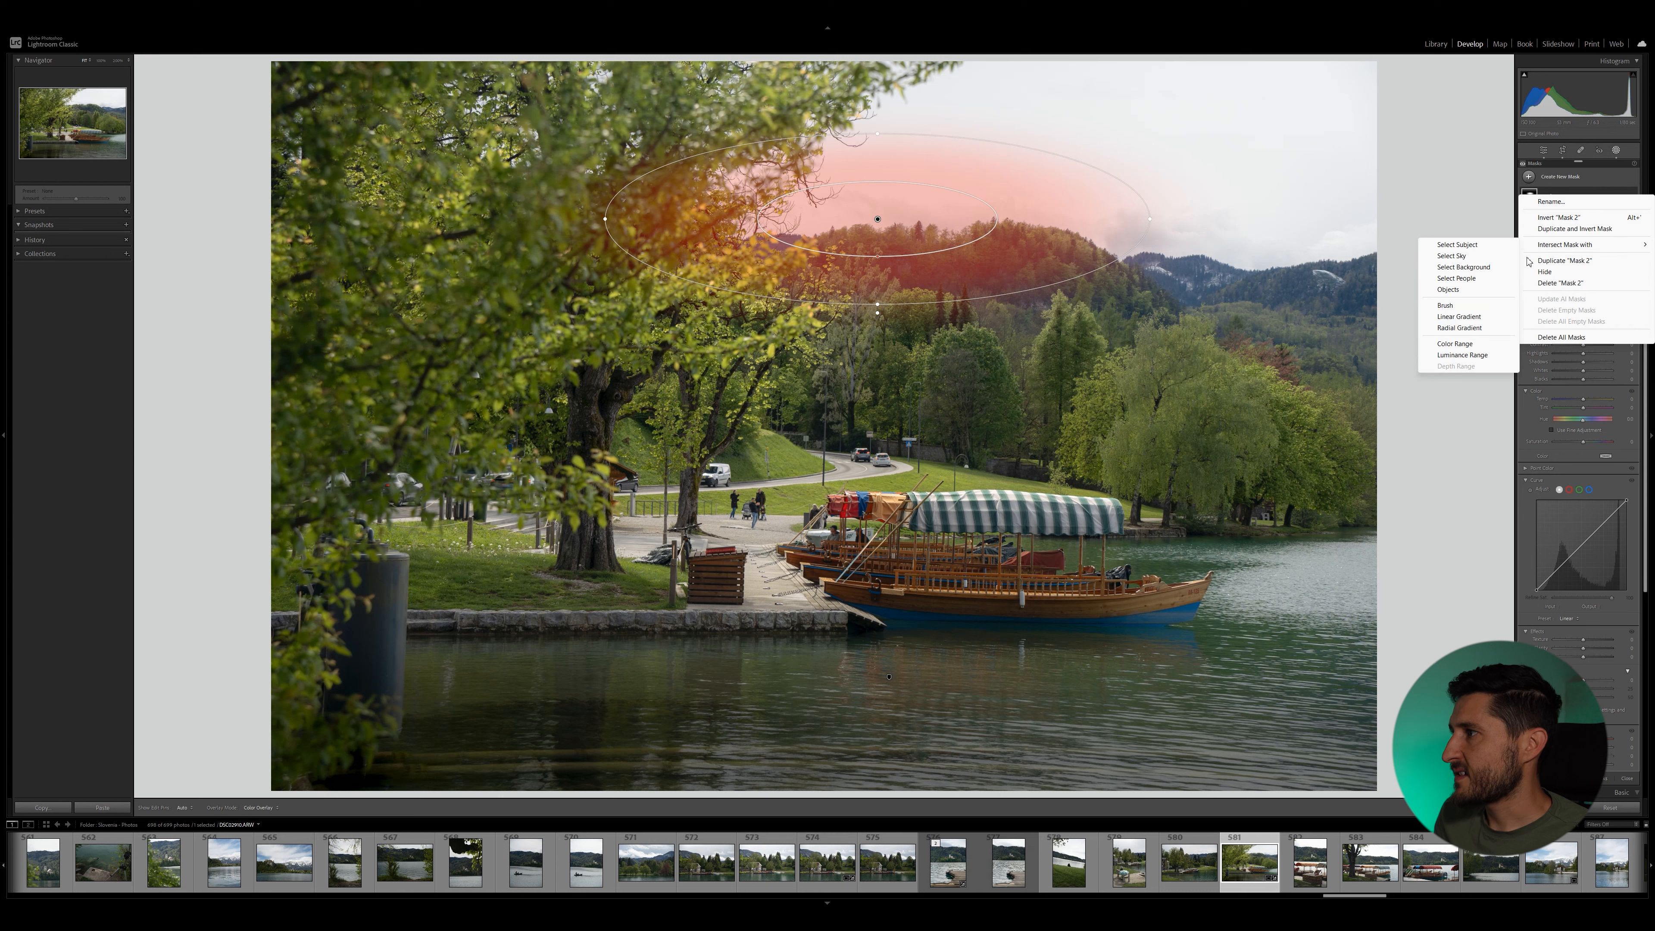
left_click(1452, 256)
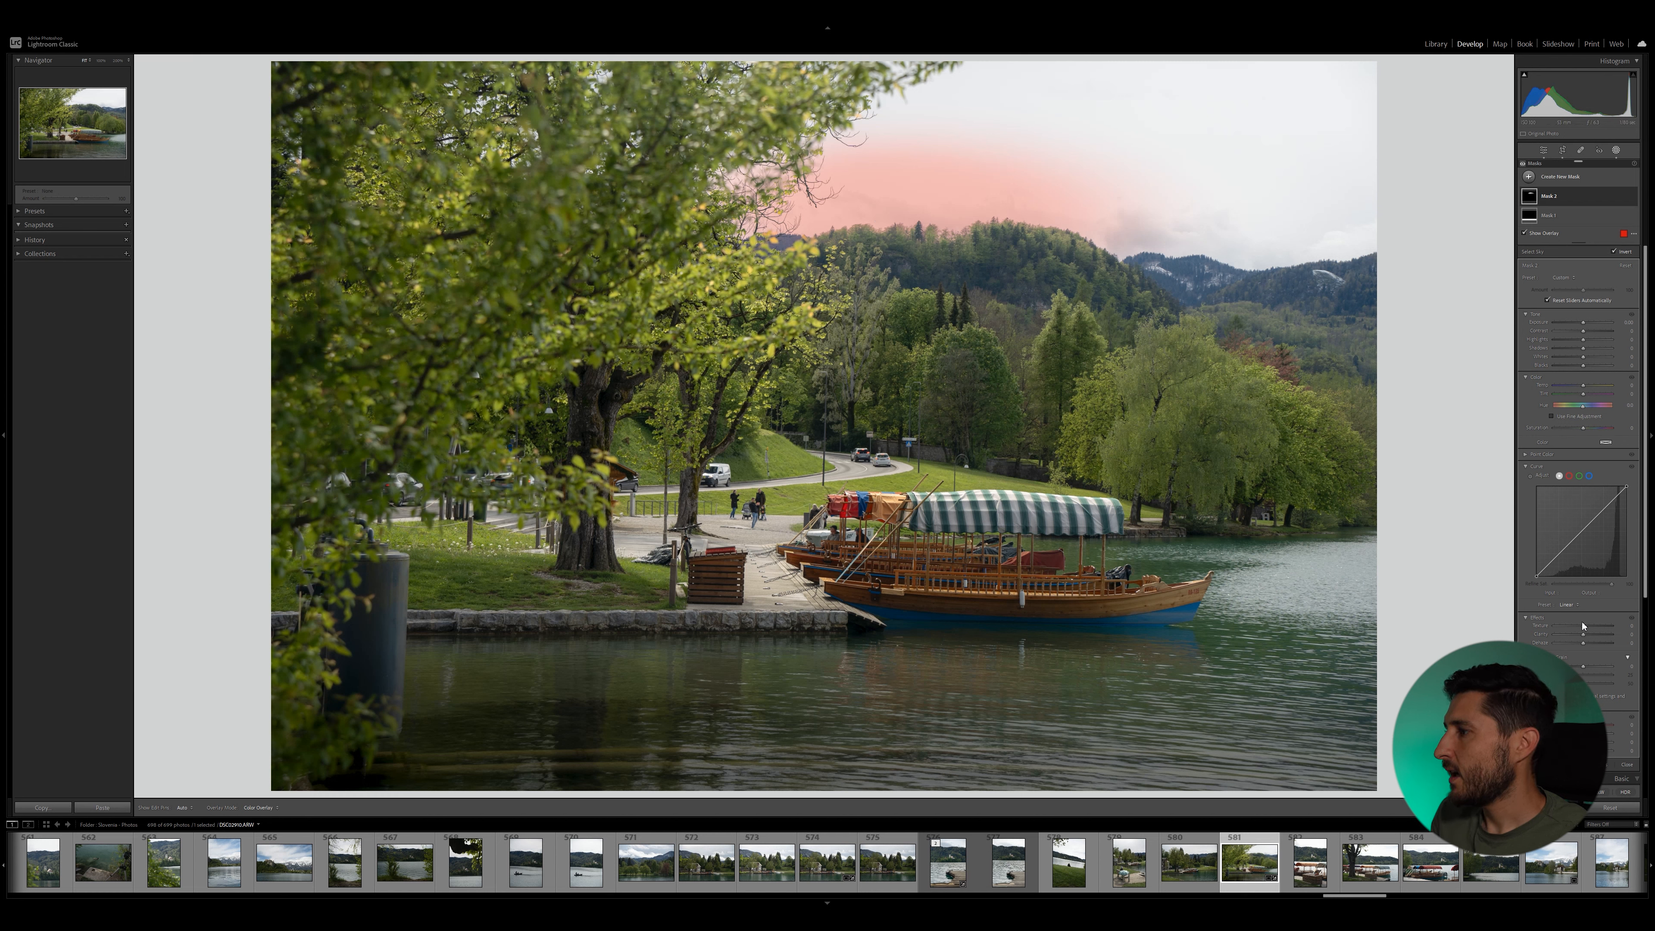
Step: Enlarge the sky mask's radial gradient in height and width and shift it toward the tree to cover more of the sky
left_click_drag(878, 219, 1150, 304)
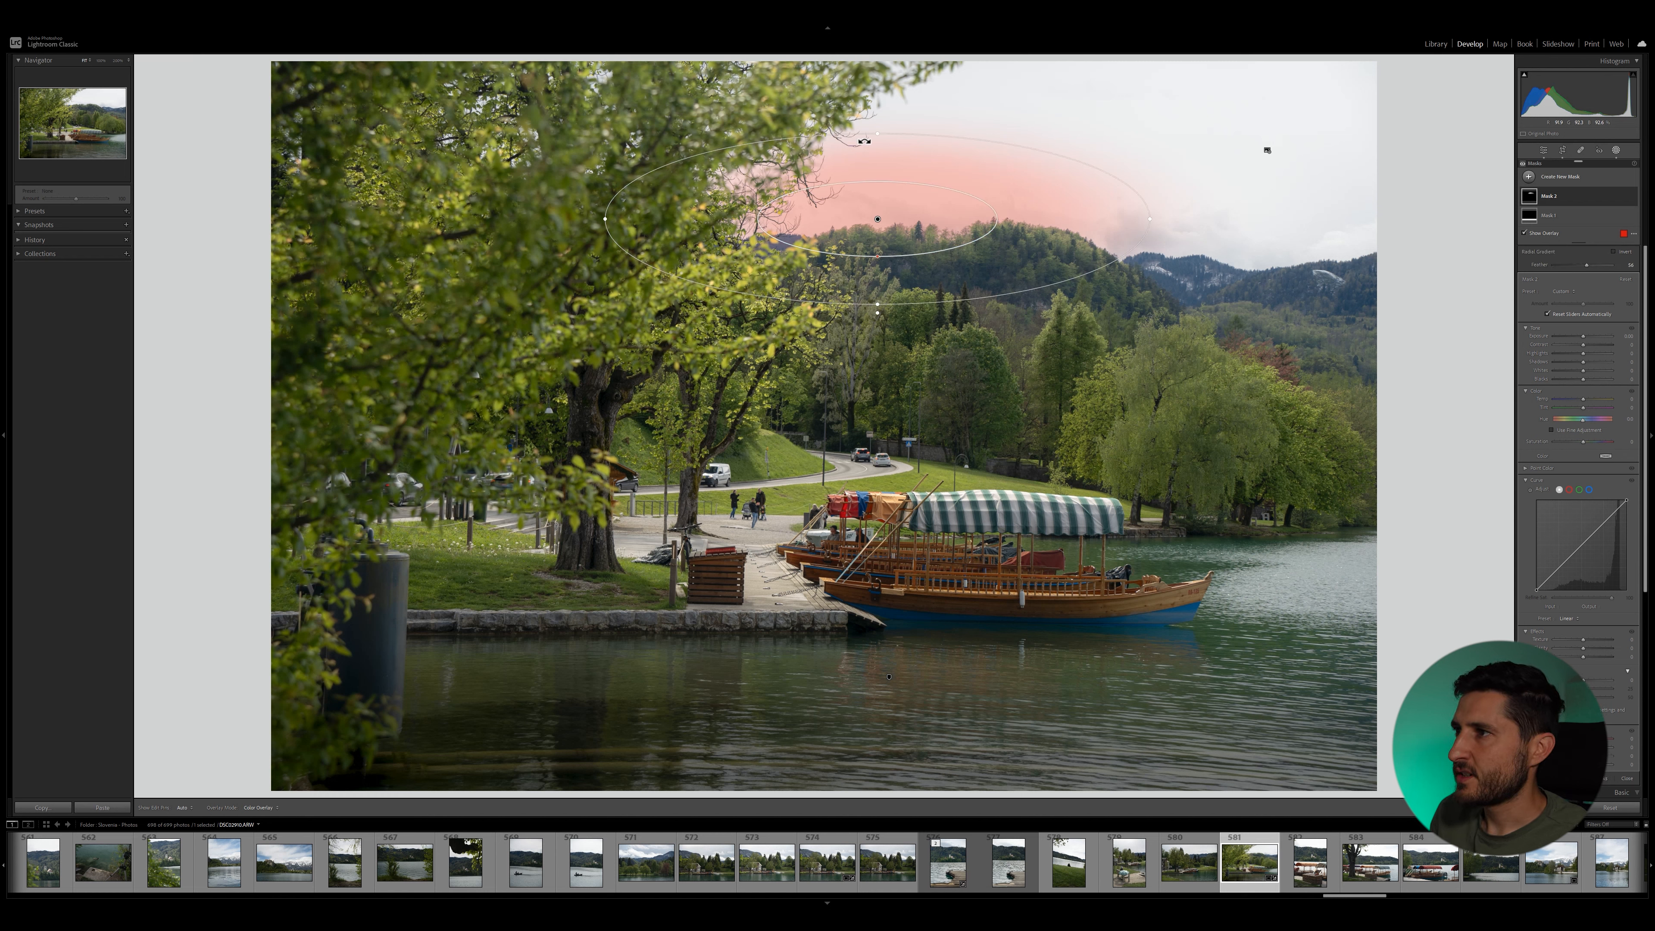
left_click_drag(876, 135, 877, 85)
left_click_drag(883, 237, 845, 223)
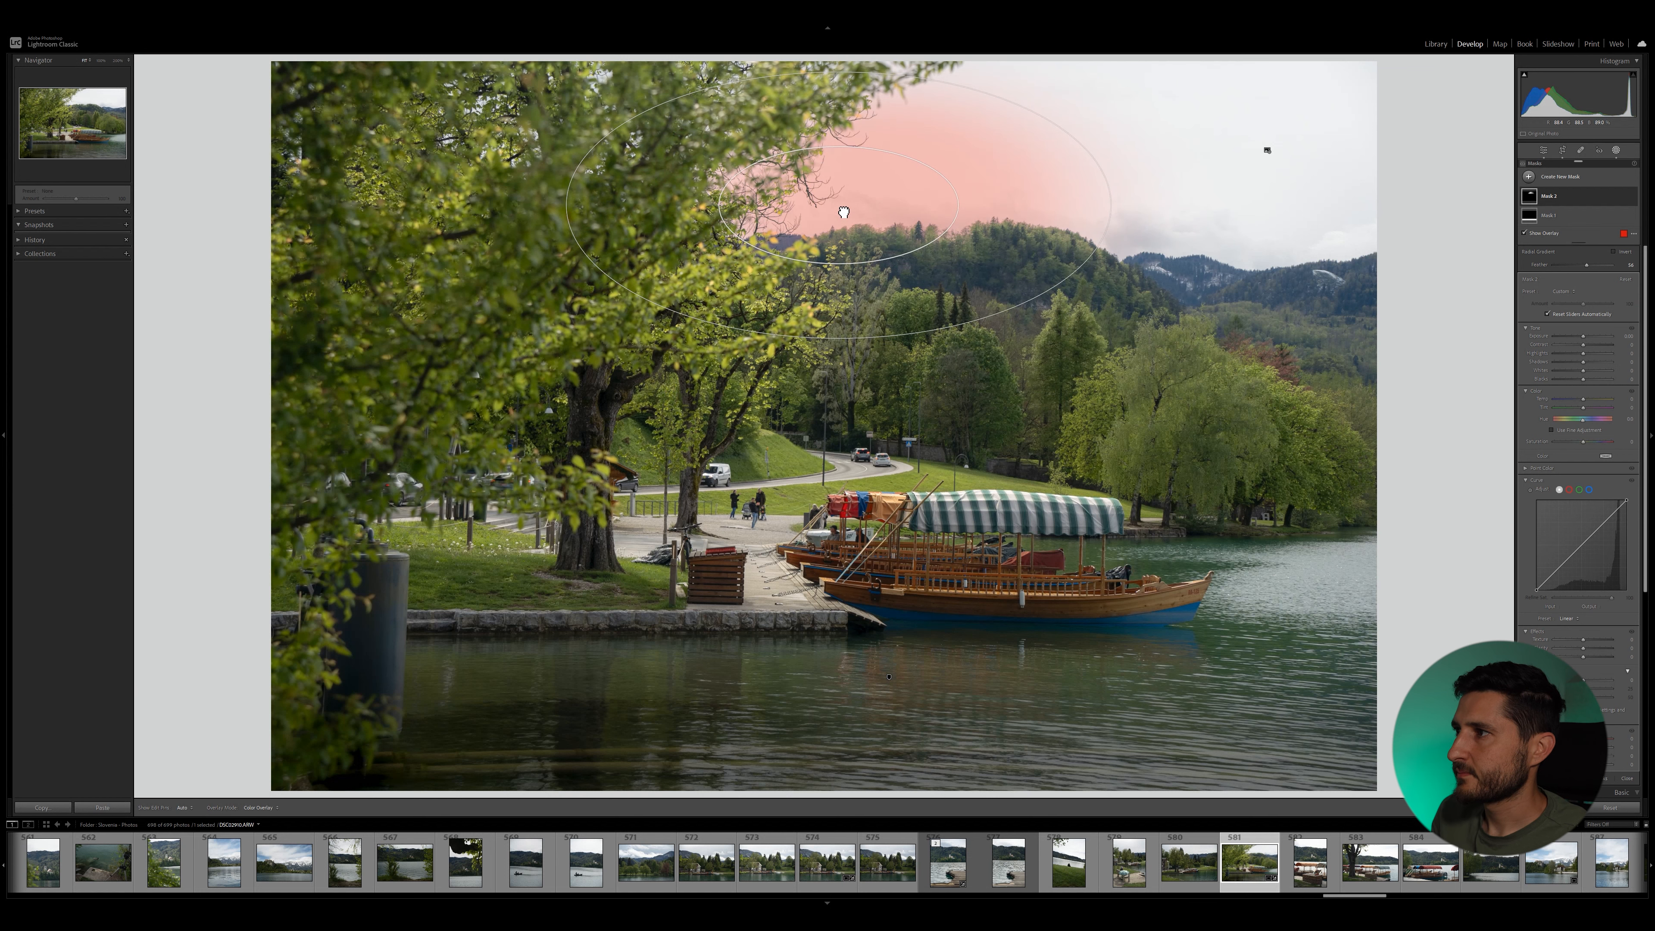
left_click_drag(1123, 205, 1237, 212)
left_click_drag(841, 263, 820, 206)
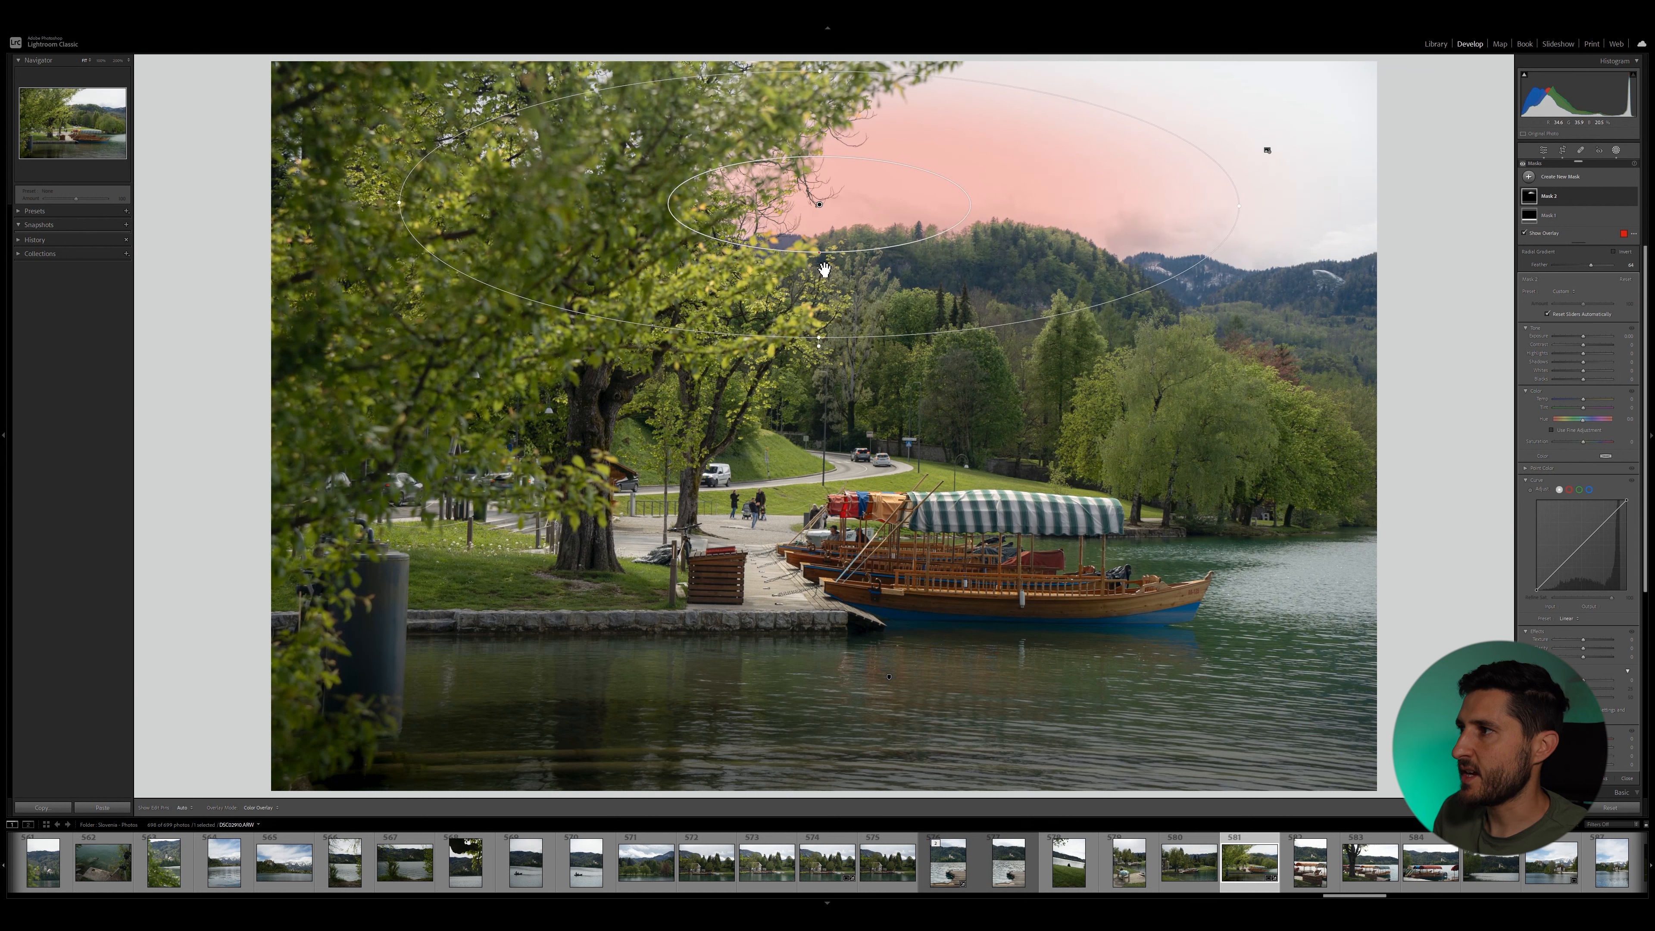
left_click_drag(1250, 206, 1255, 206)
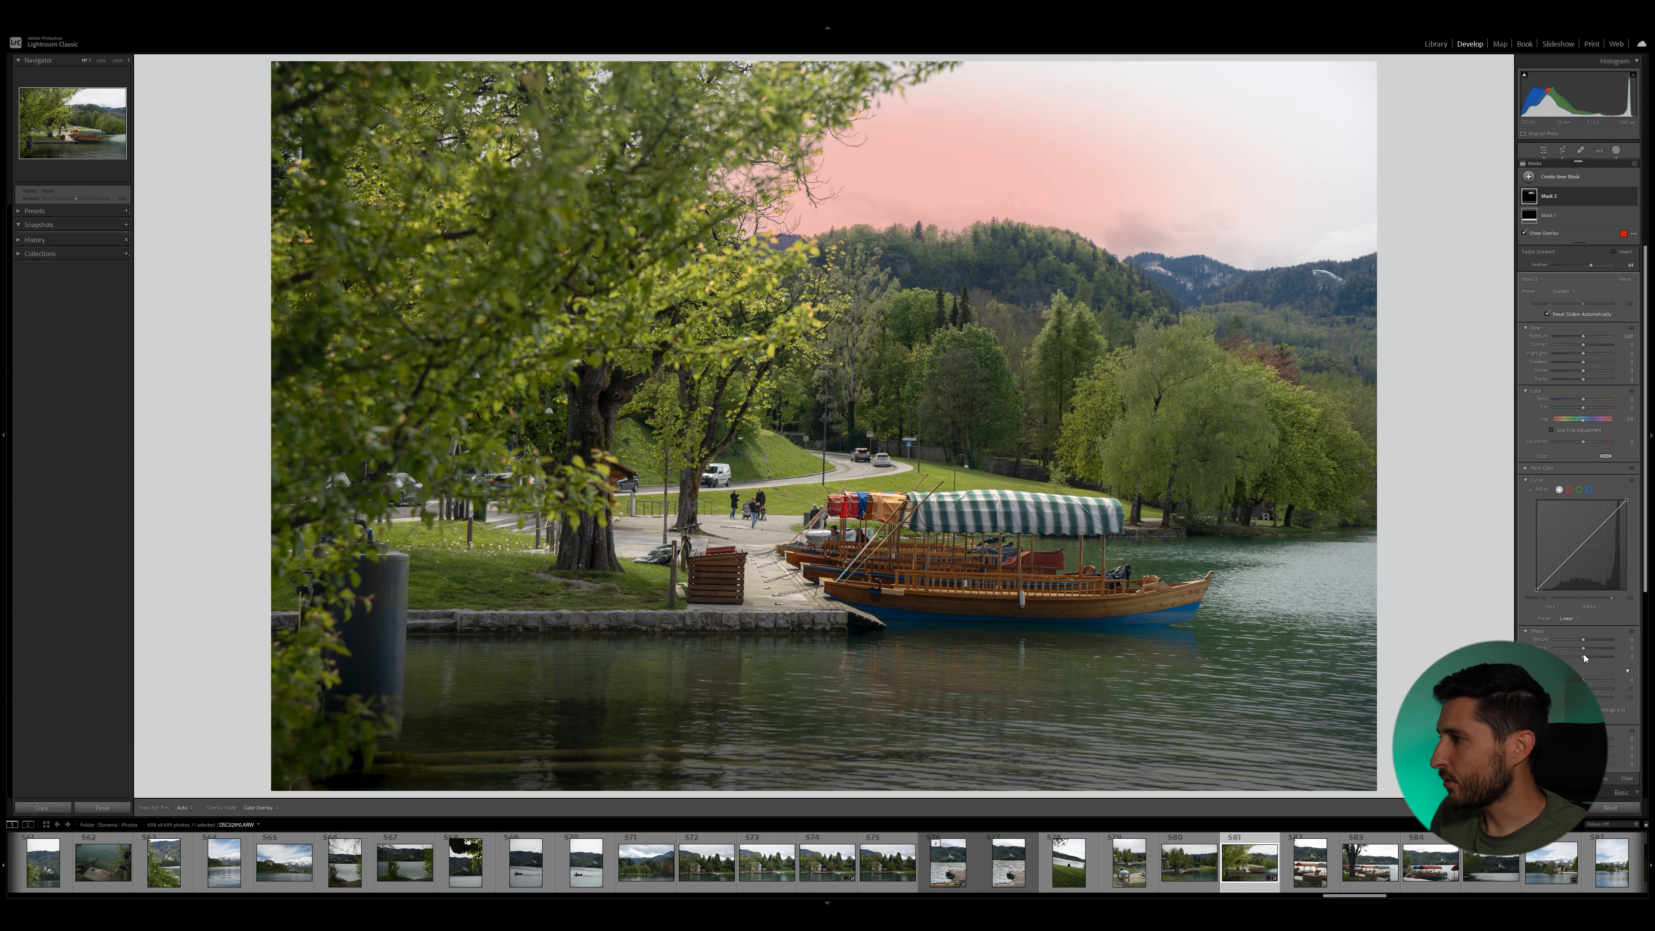
Step: Build a warm glow in the sky mask with lower dehaze and raised exposure, blacks and temperature, and reduce the radial gradient's feather
left_click_drag(1585, 661, 1578, 661)
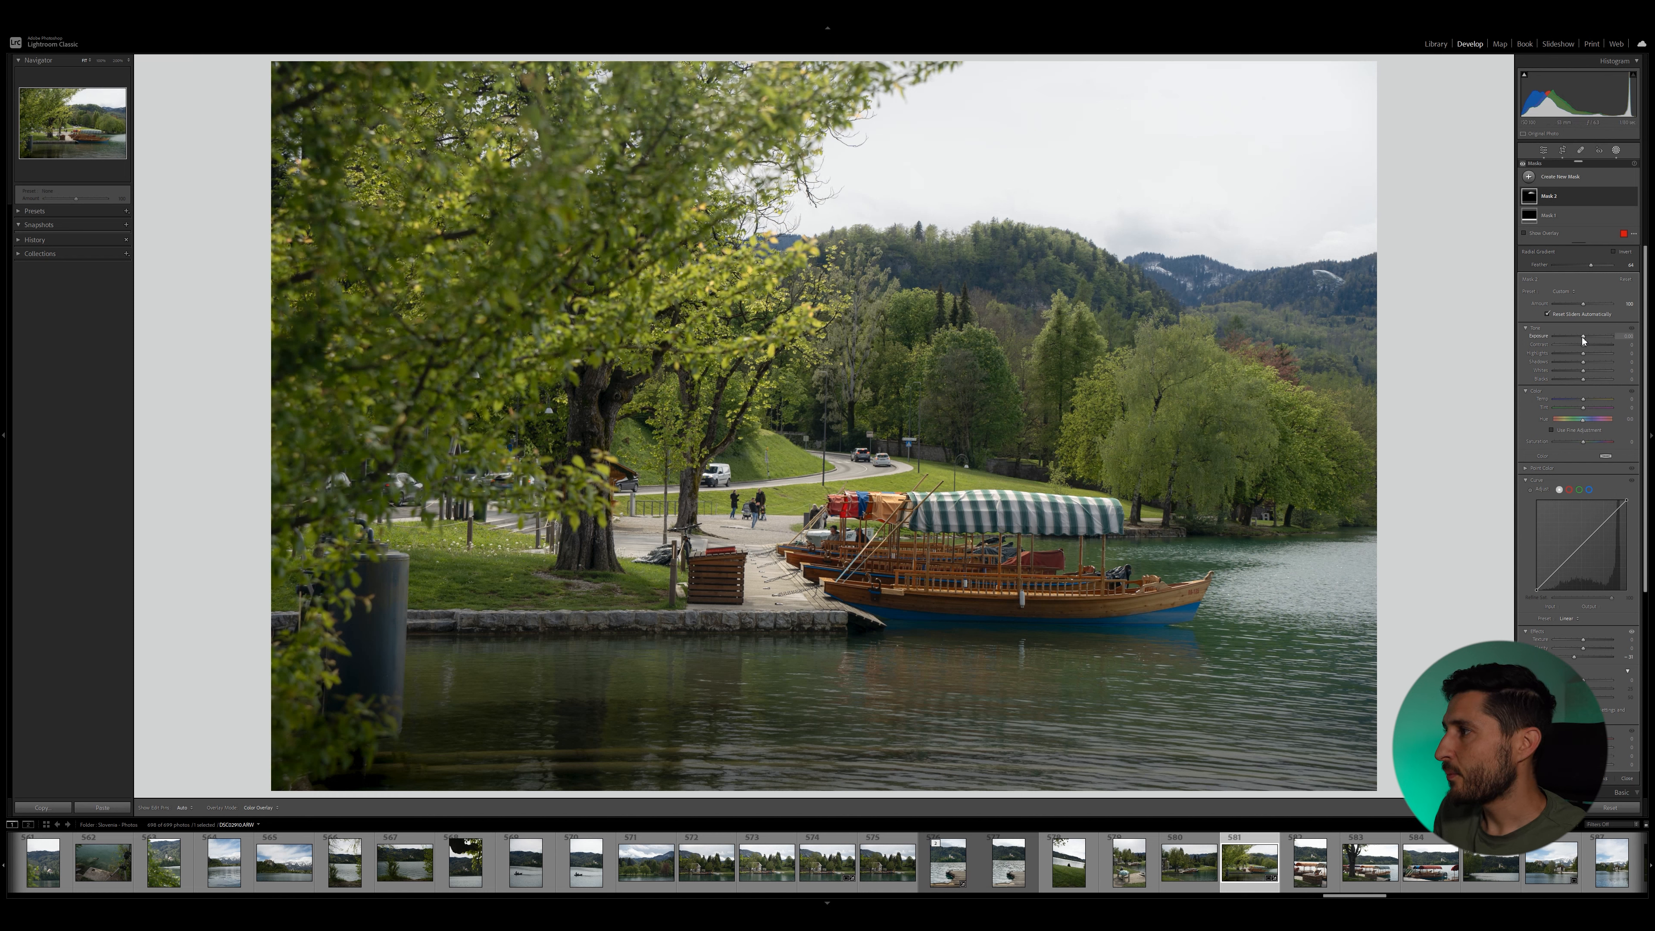
left_click_drag(1584, 340, 1586, 340)
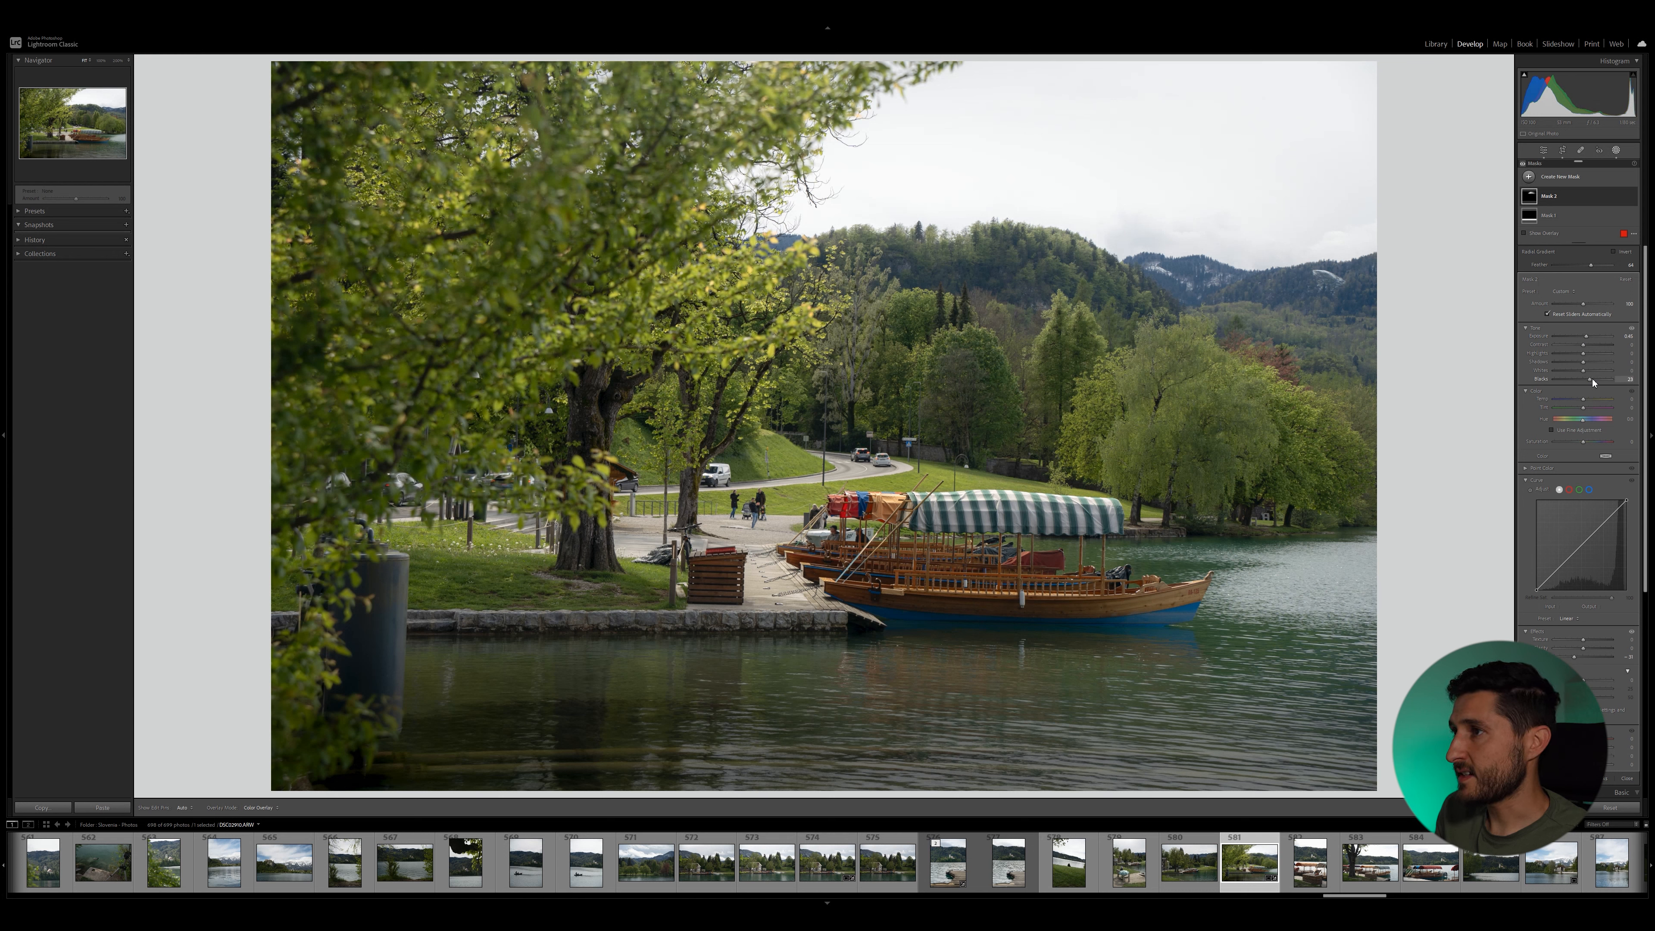
left_click_drag(1599, 382, 1580, 383)
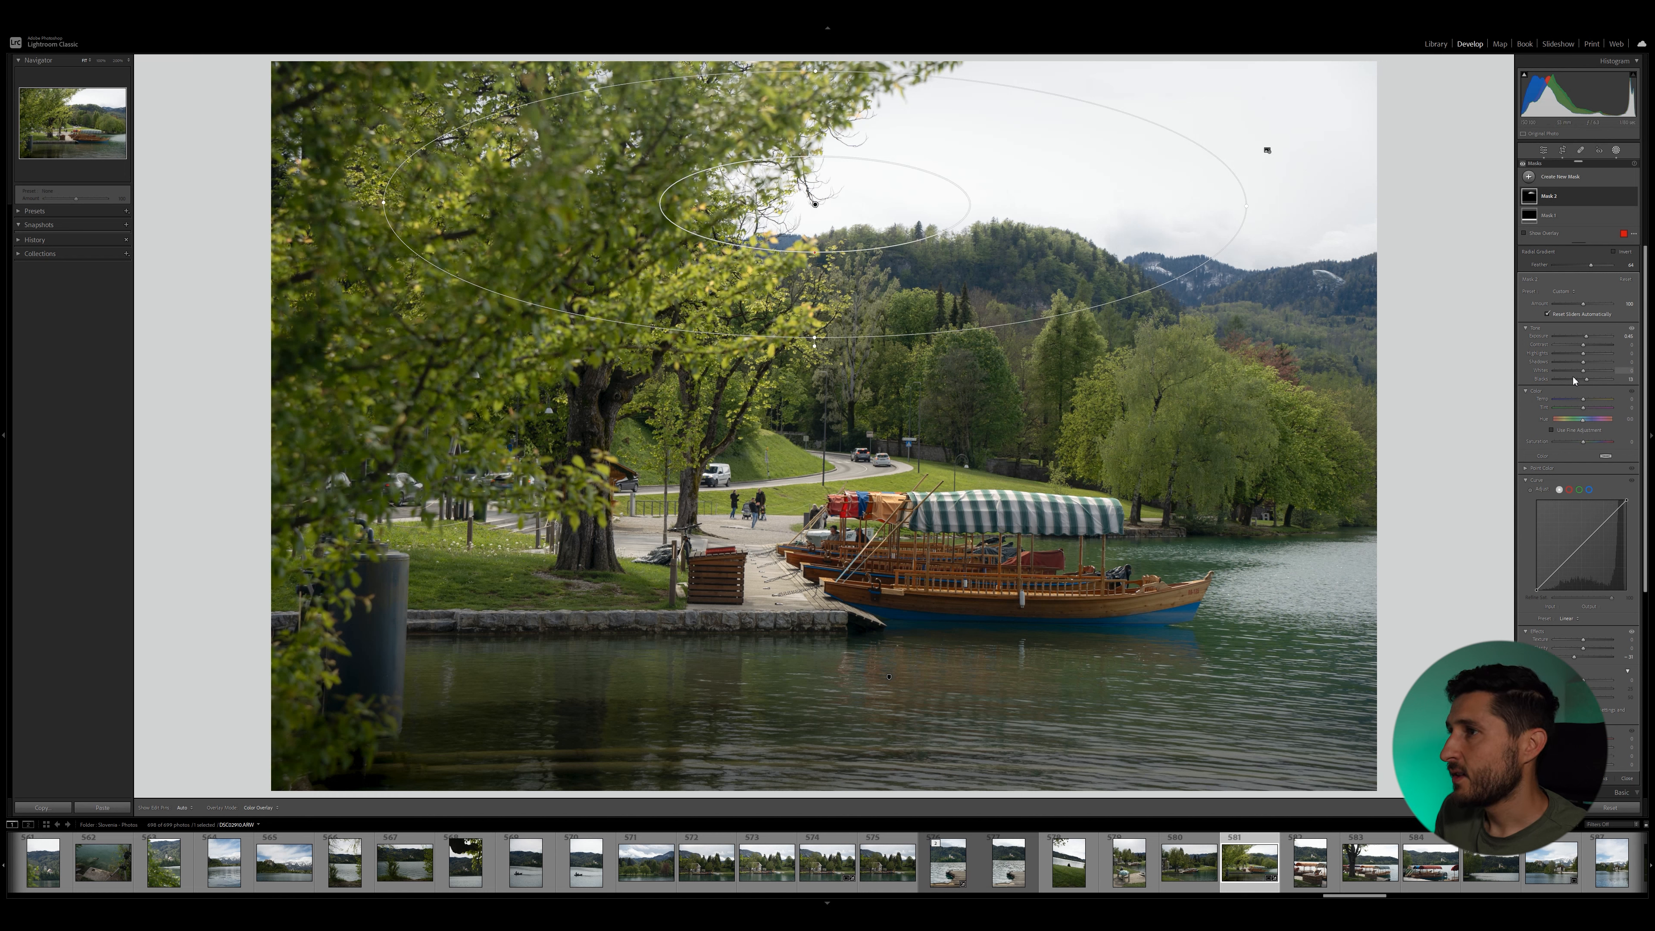
left_click_drag(1589, 382, 1609, 383)
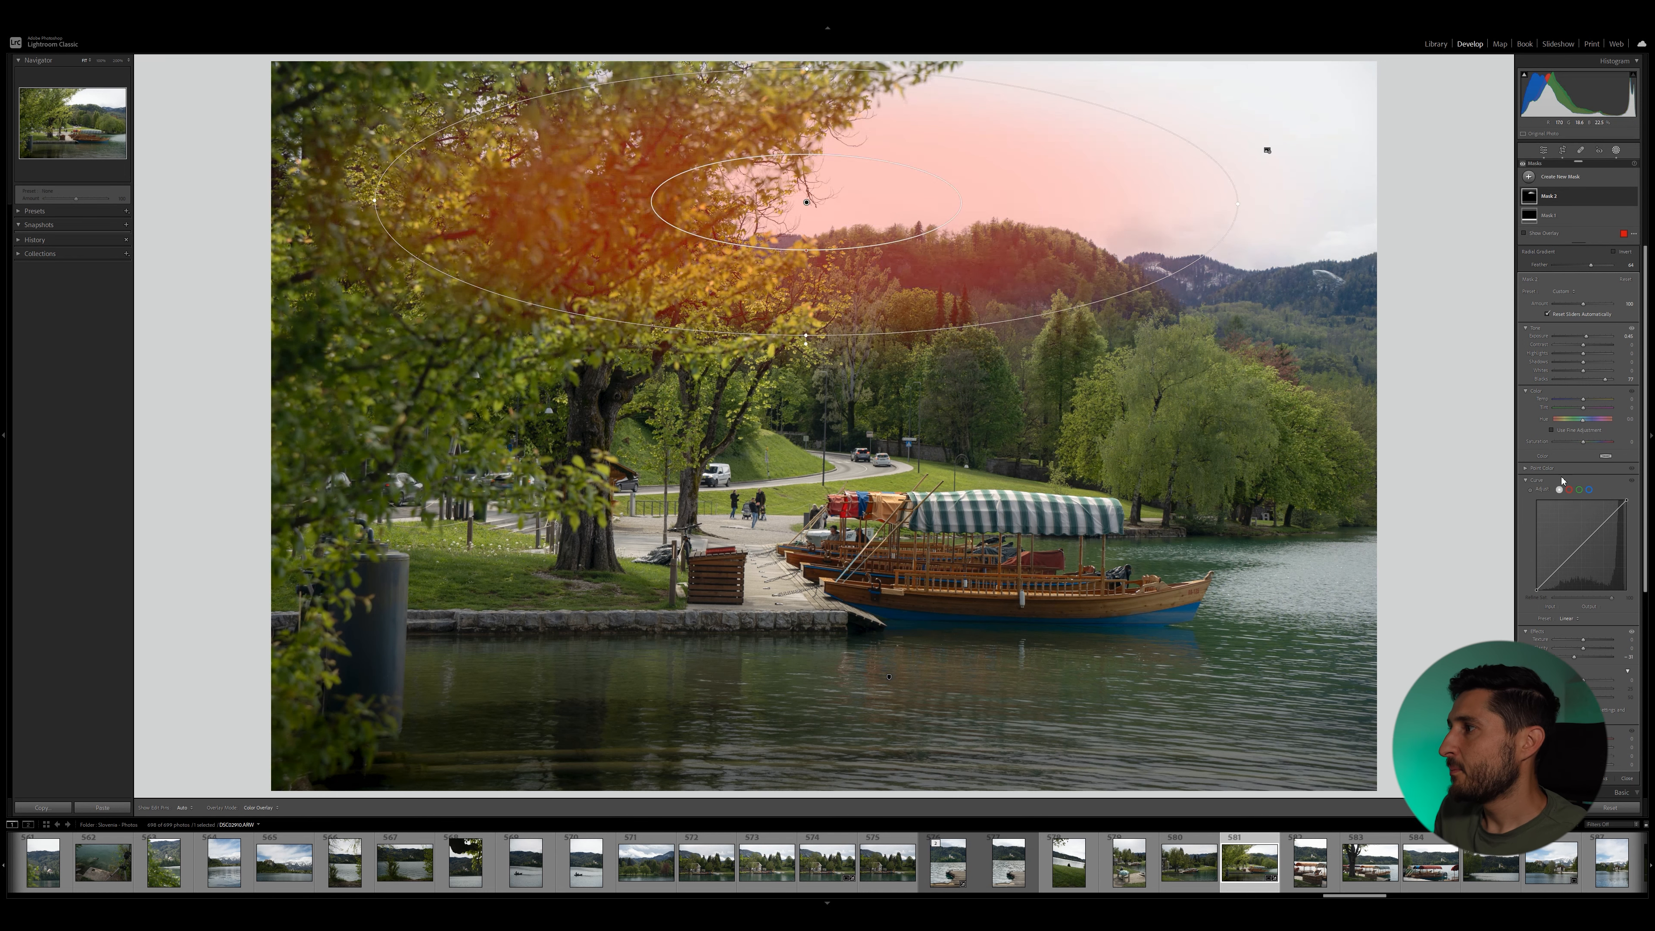
left_click_drag(1584, 399, 1605, 406)
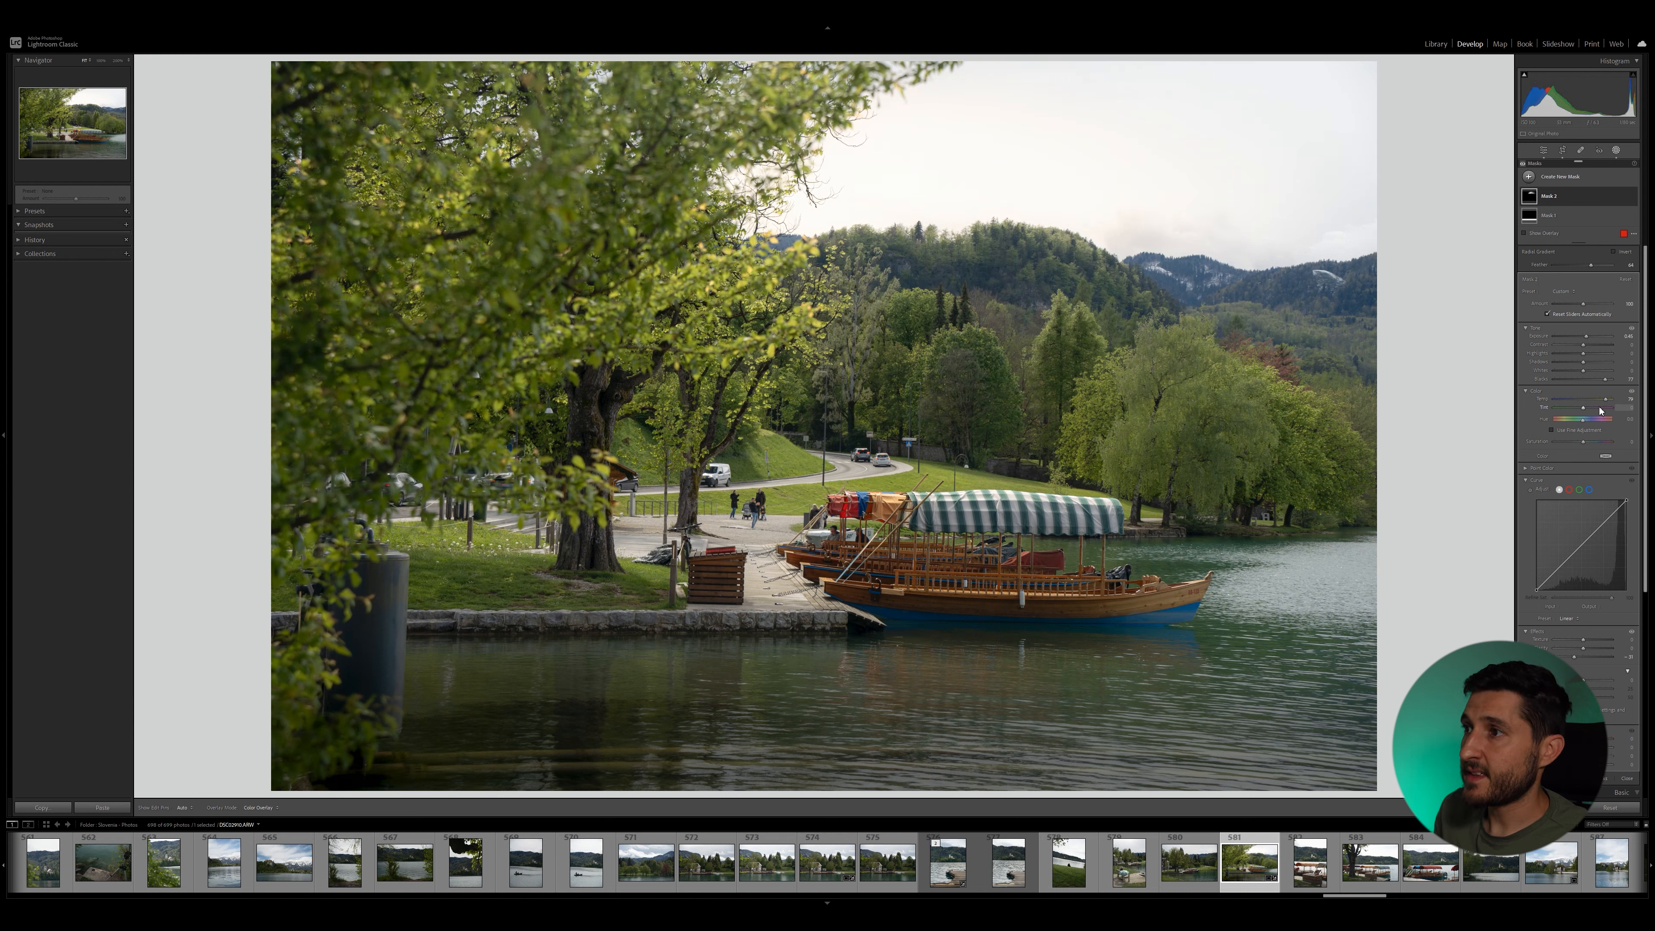
left_click_drag(806, 251, 807, 260)
Step: Check the sky mask's effect by reducing its amount to zero, and show its overlay to inspect the coverage
left_click_drag(1584, 304, 1585, 307)
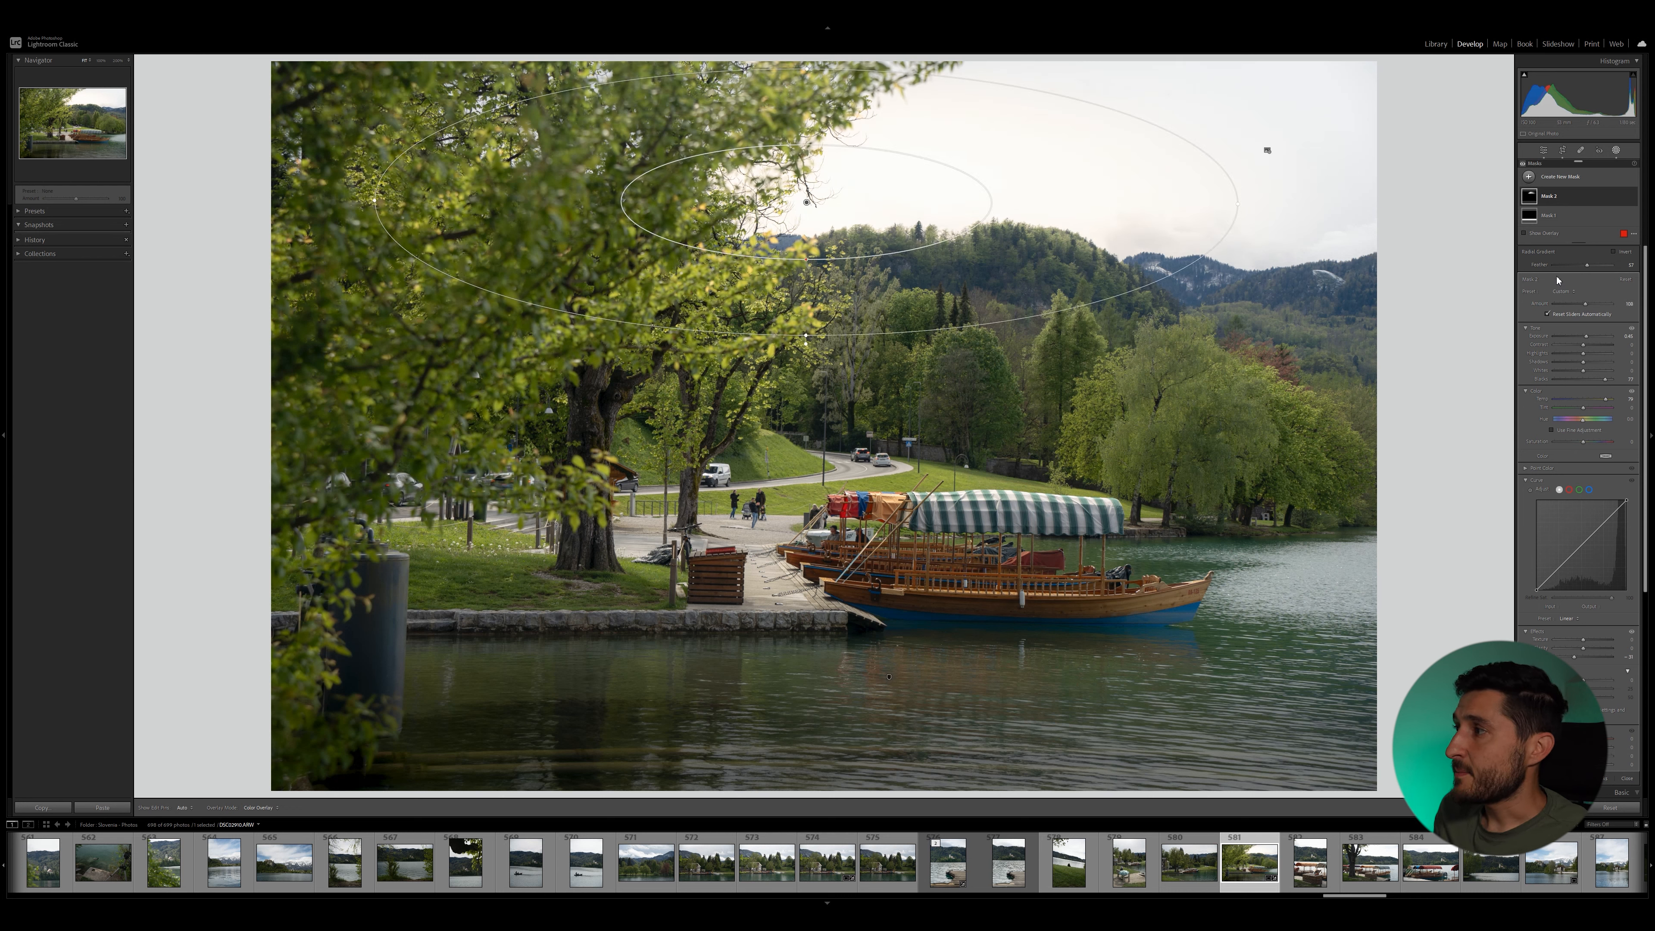
left_click_drag(1577, 306, 1544, 305)
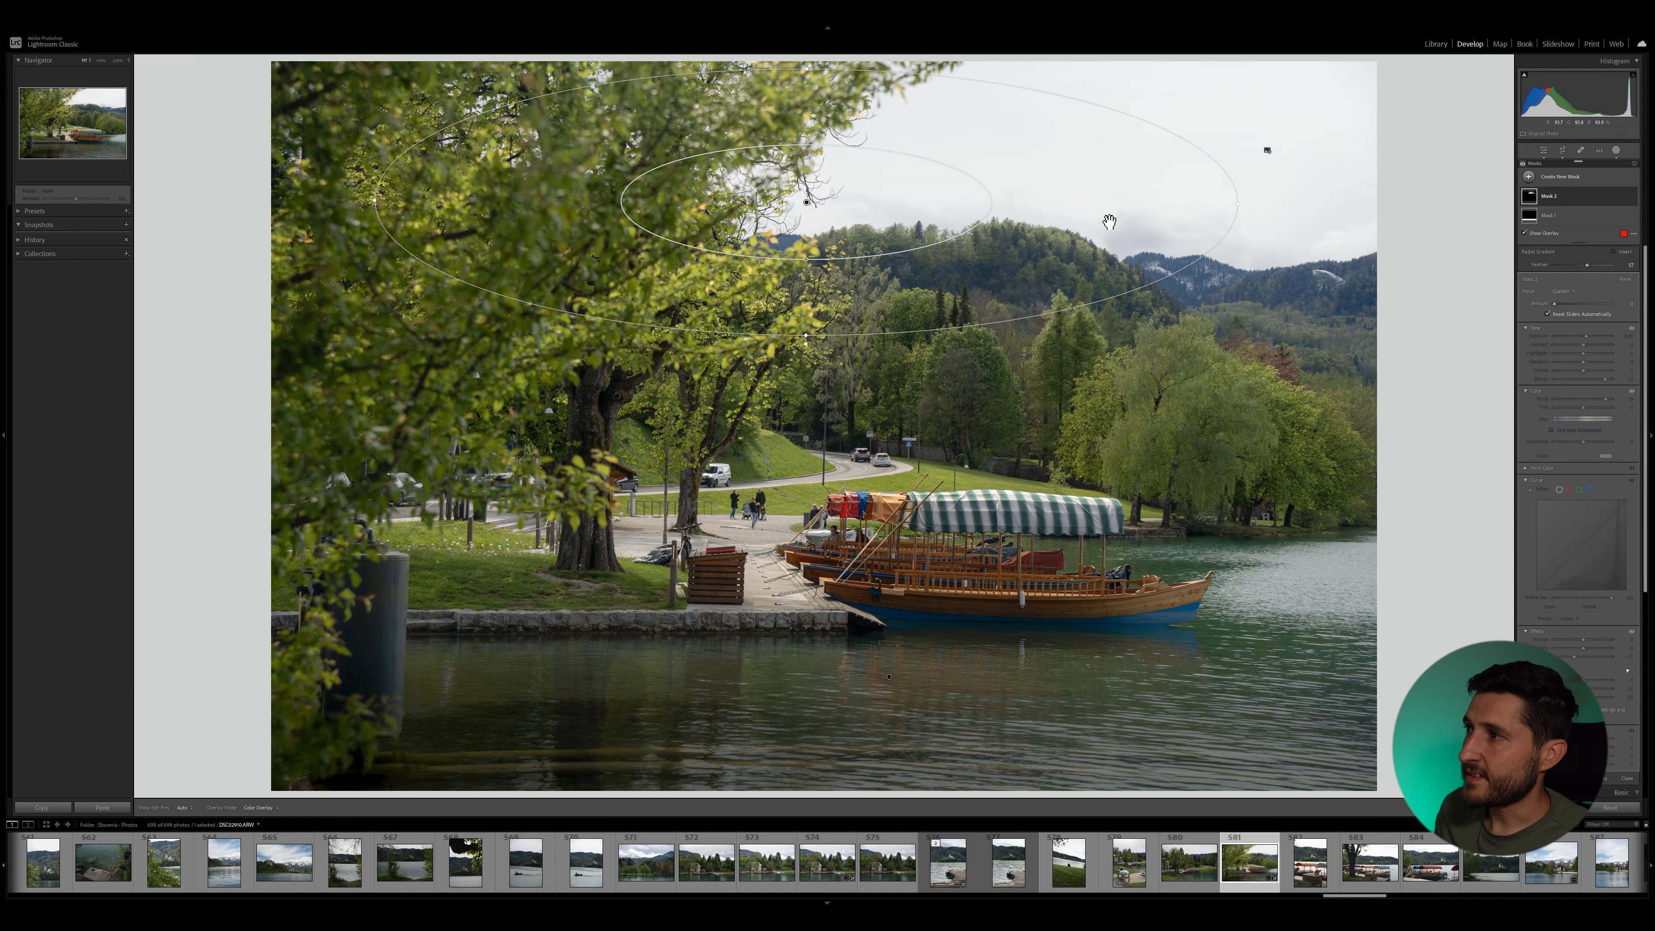
key("o")
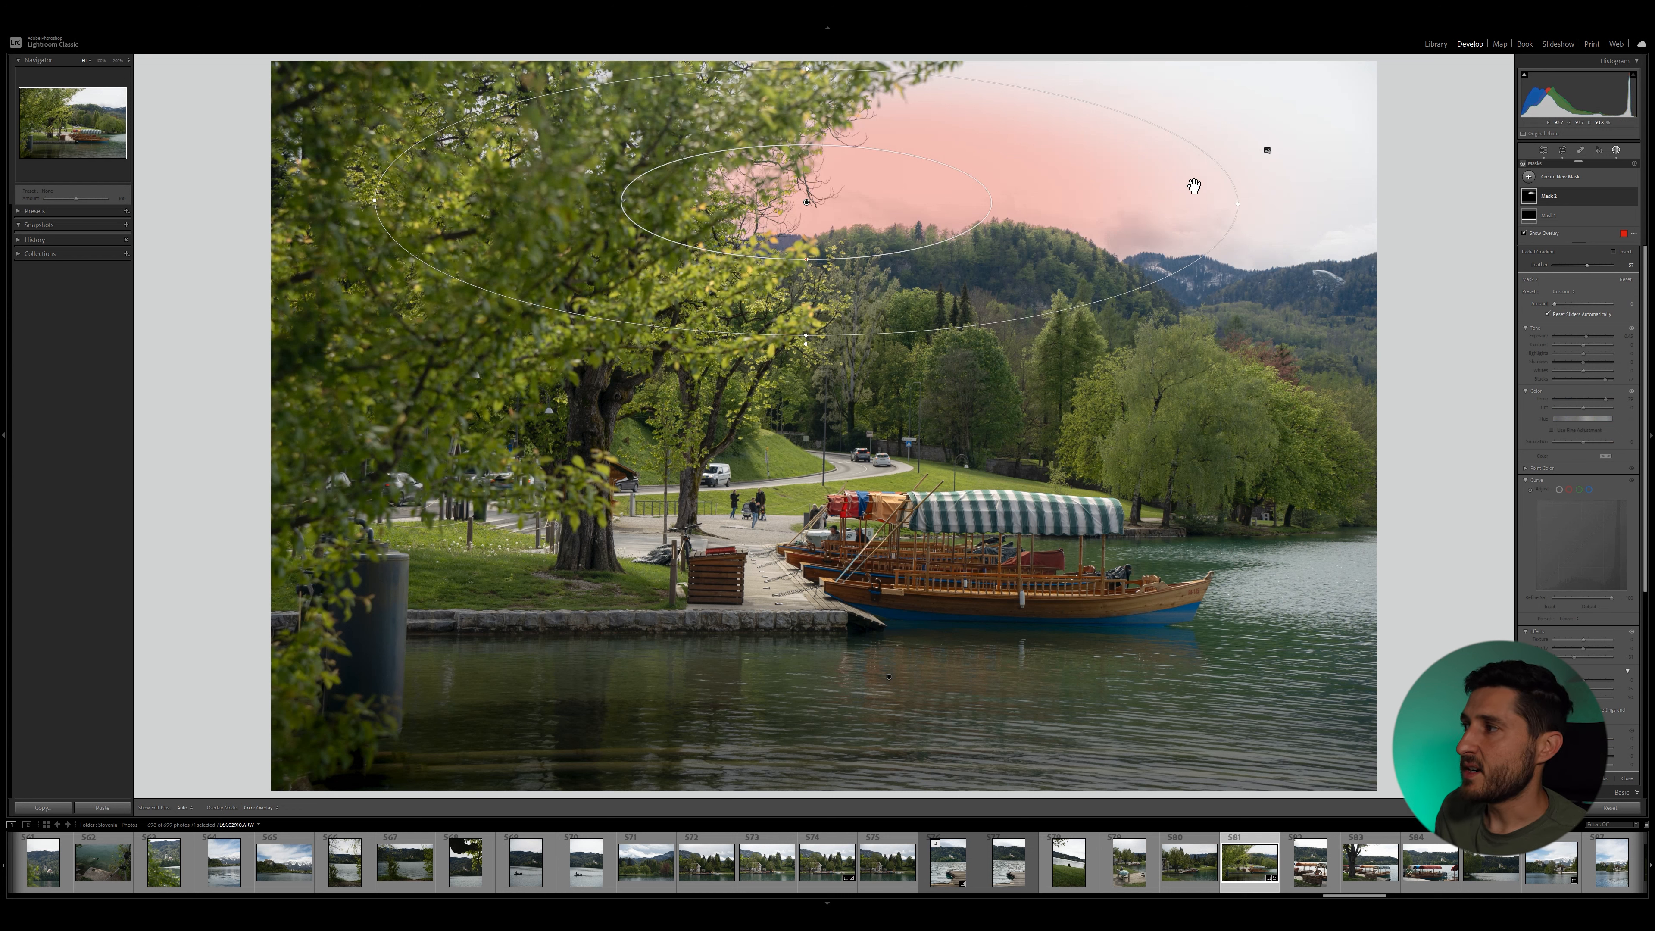
Step: Raise the sky mask's amount from zero back to around the middle of its range
left_click_drag(1556, 305, 1590, 307)
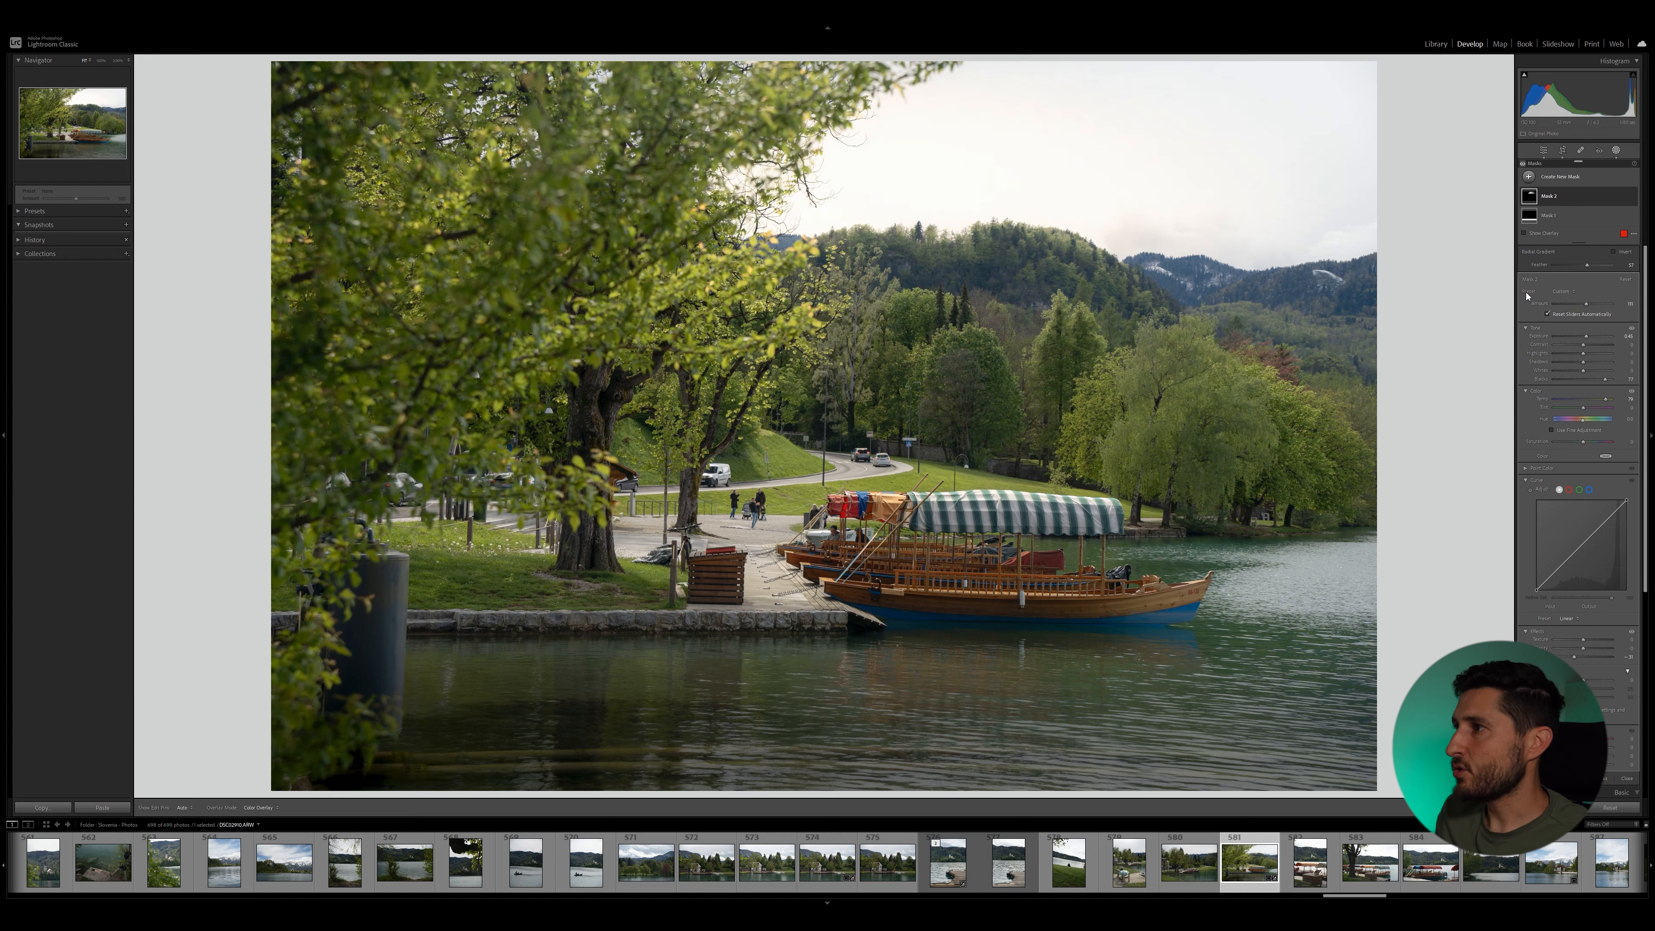
Step: Add a luminance range mask sampled from the bright foliage and narrow its range and falloff toward the highlights
left_click(1563, 178)
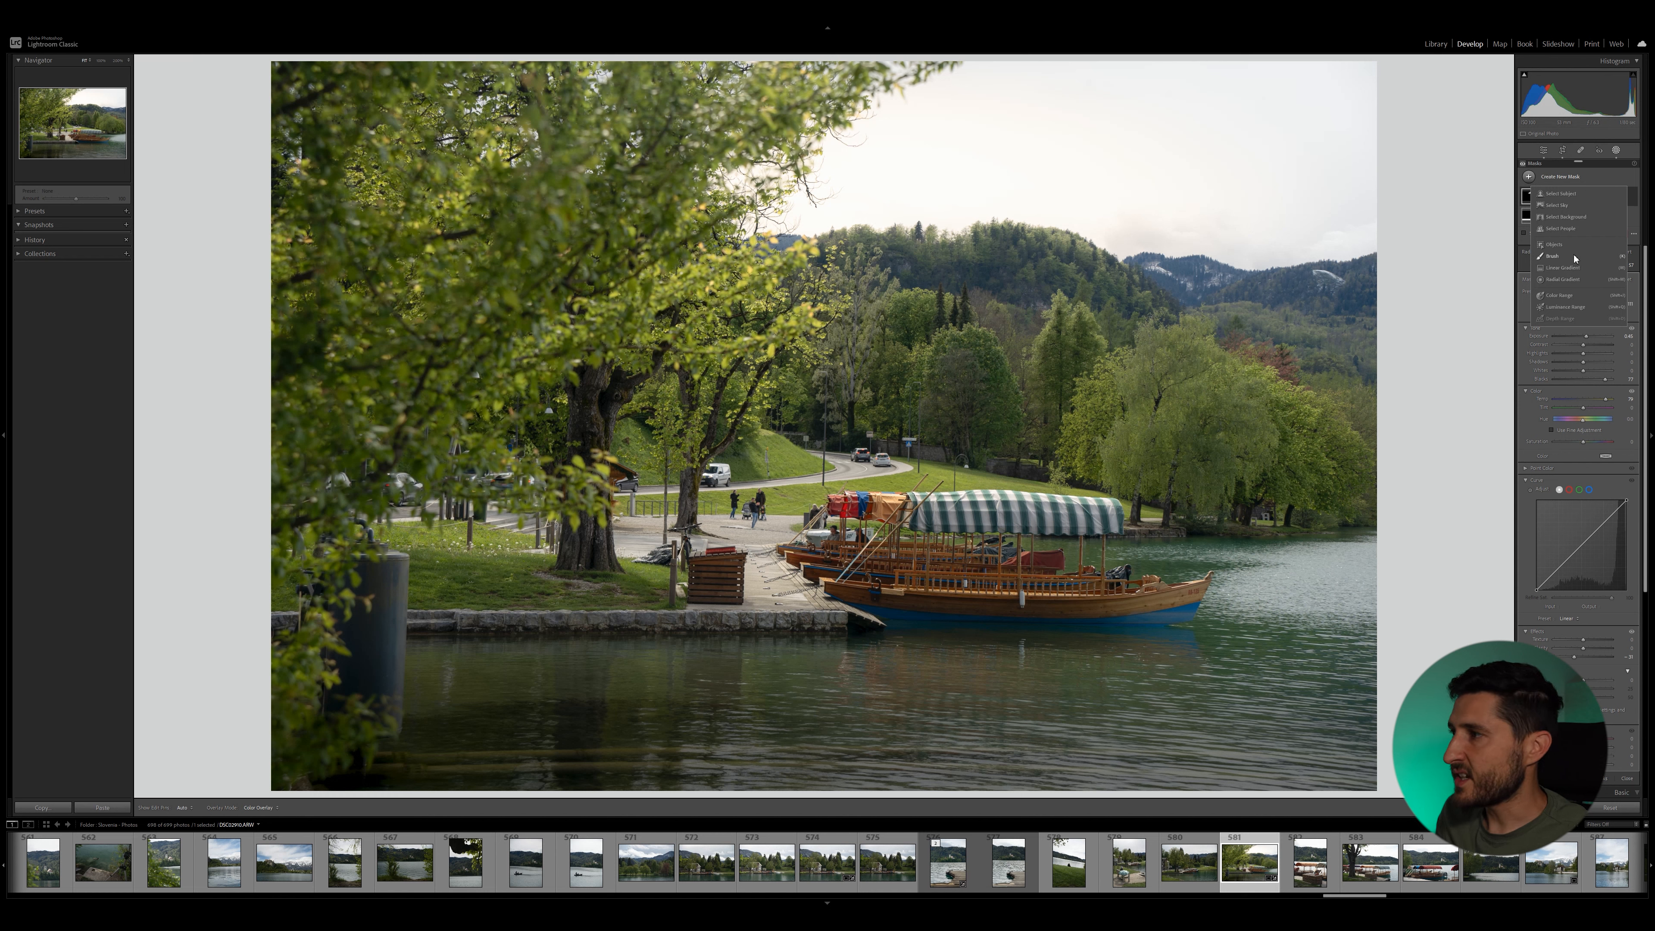
left_click(1566, 307)
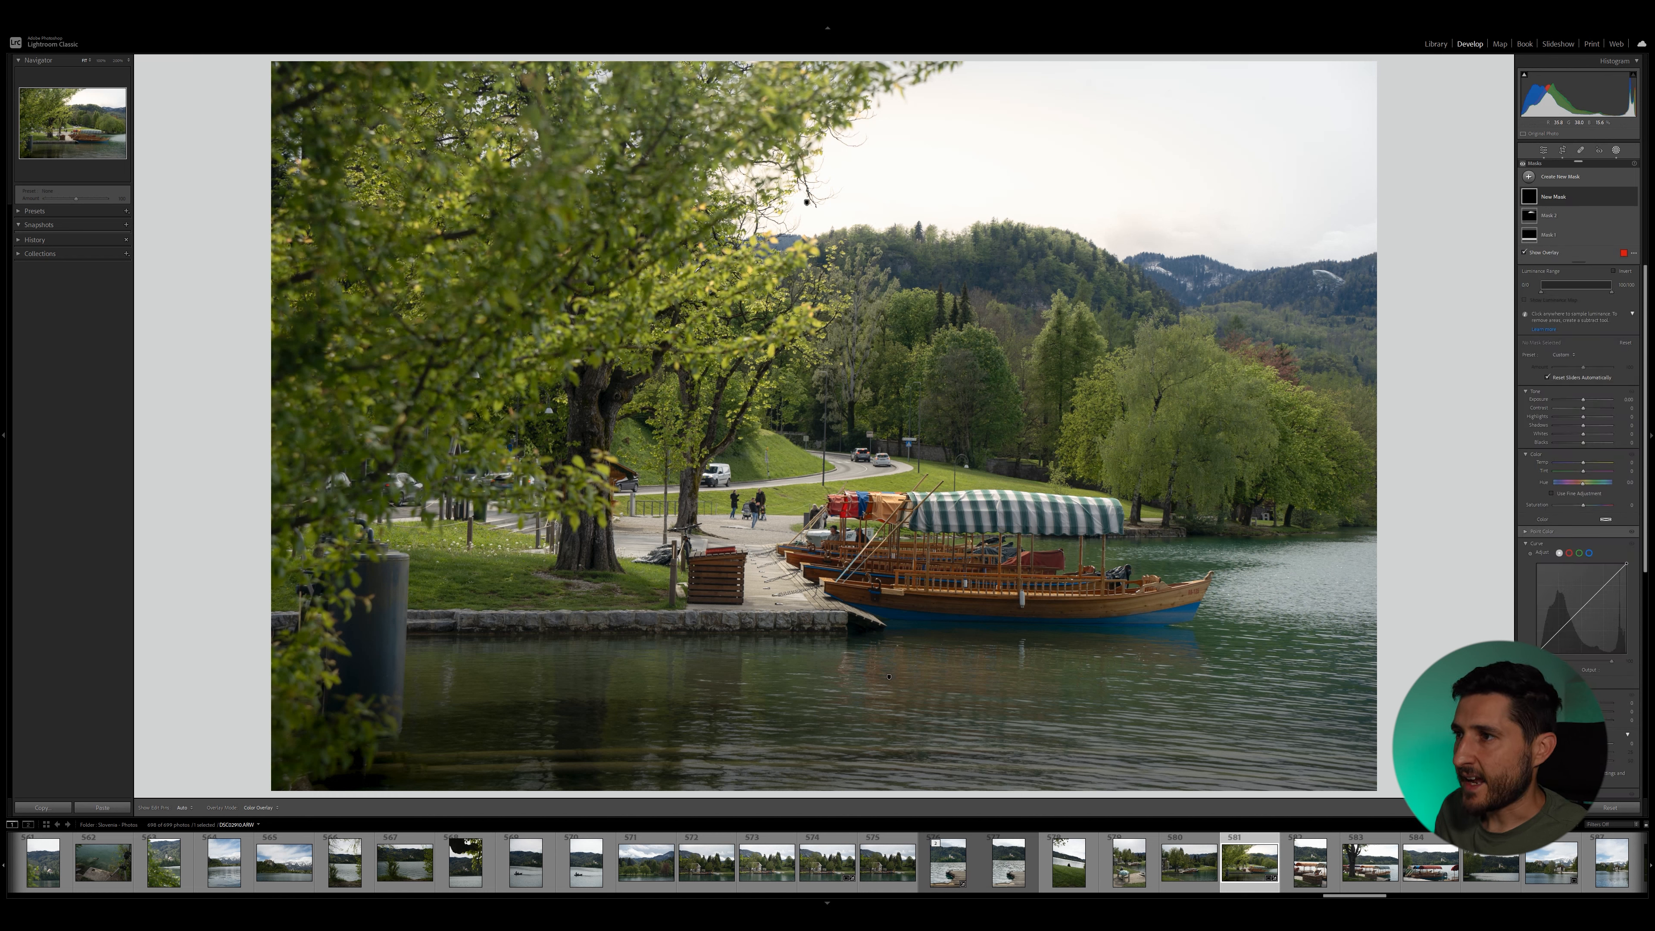
left_click(699, 273)
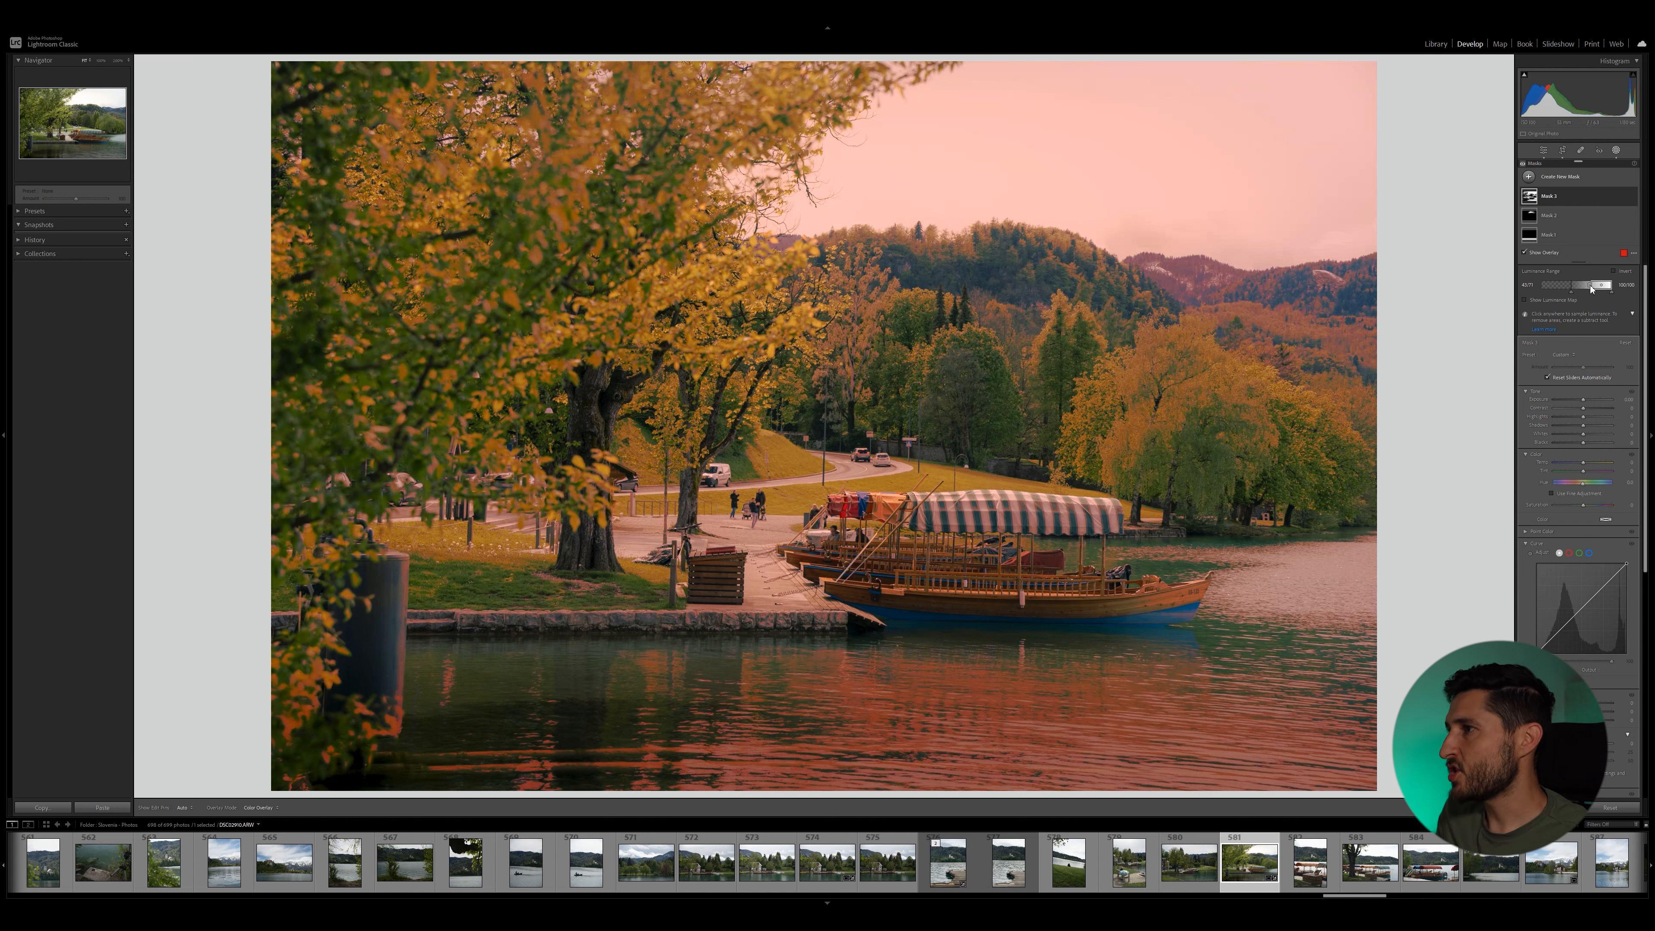
left_click_drag(1594, 288, 1596, 288)
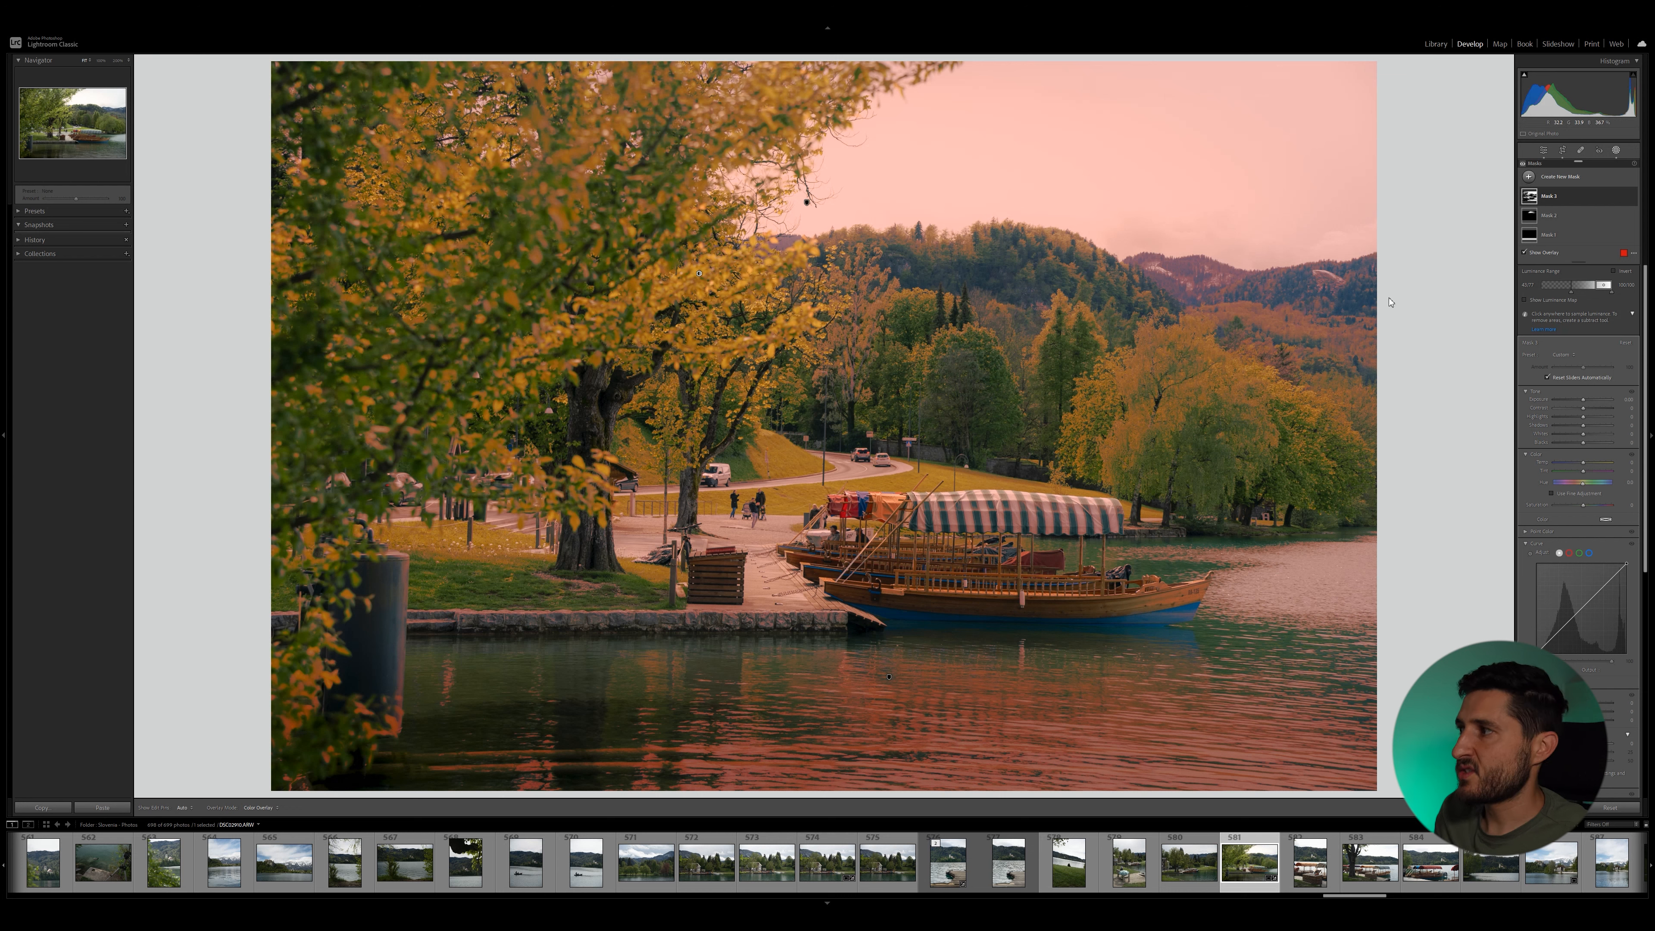
left_click_drag(1572, 295, 1579, 296)
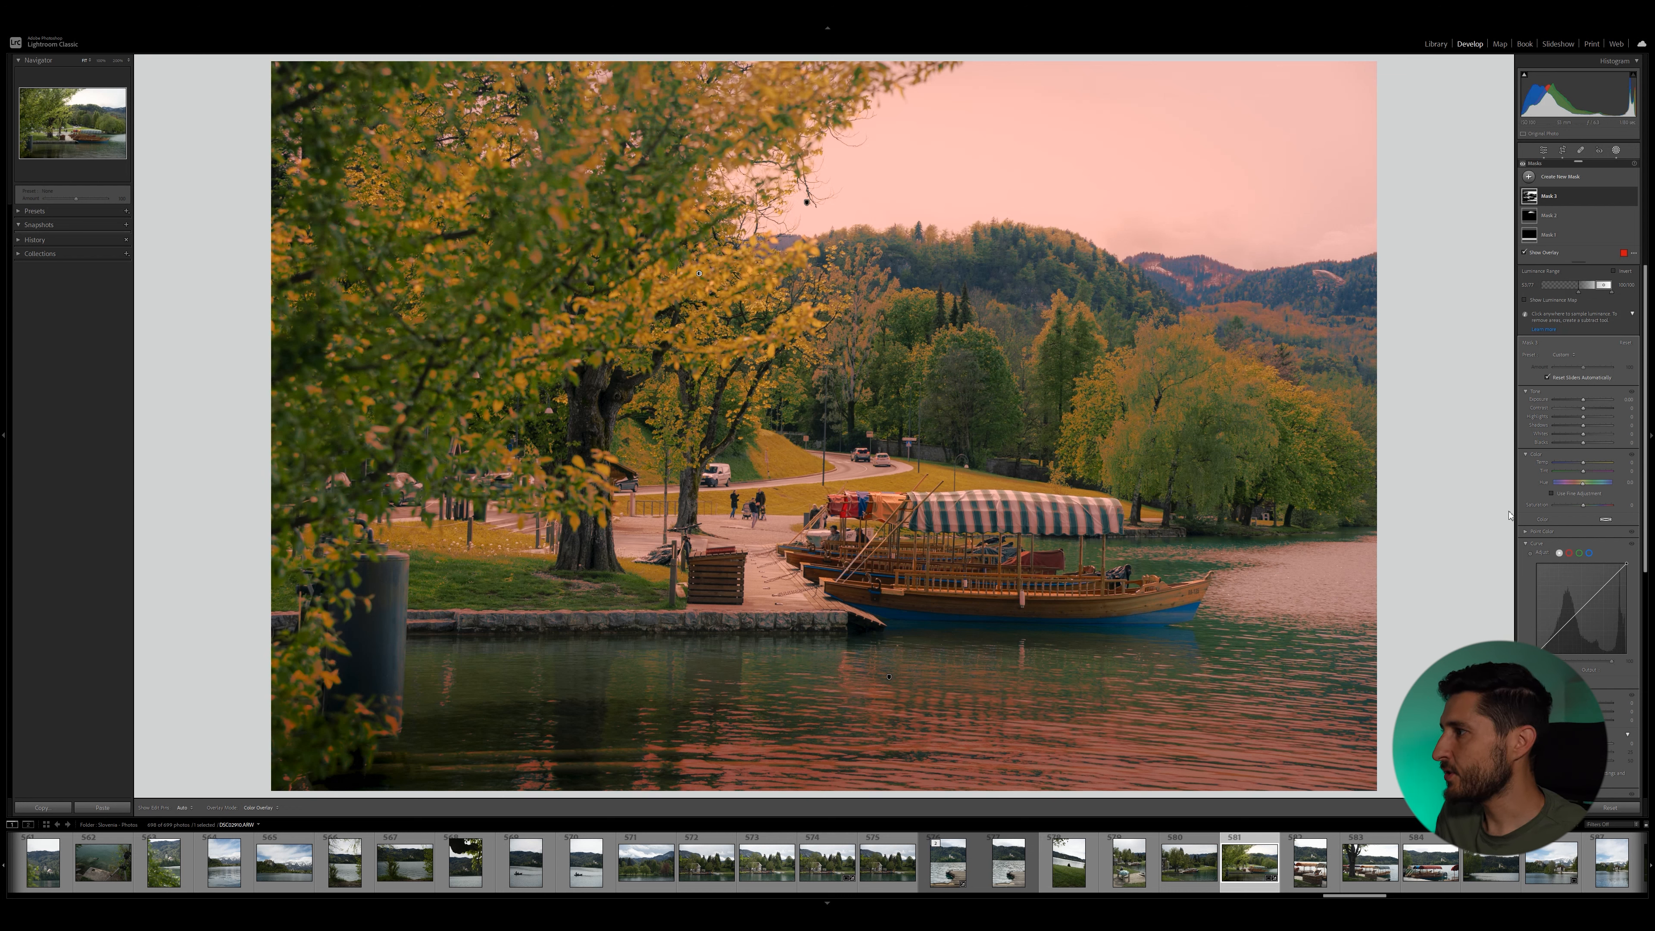
Step: Brighten and warm the highlights luminance mask by slightly raising exposure and highlights and increasing temperature
key("o")
left_click_drag(1584, 399, 1586, 400)
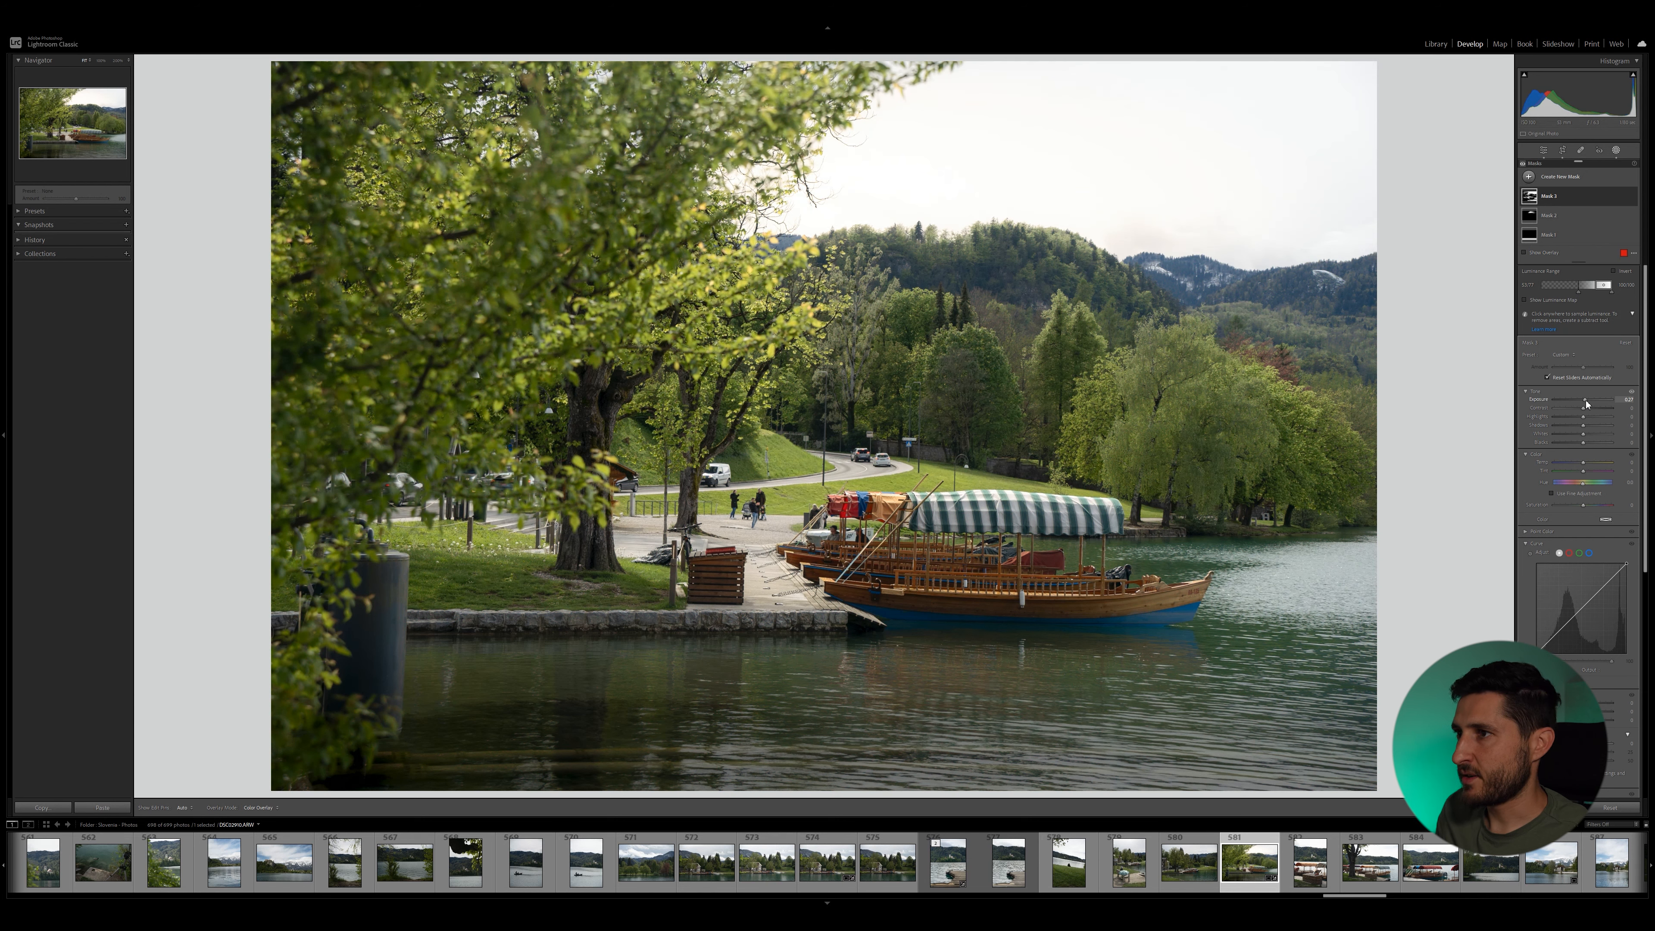
left_click_drag(1585, 400, 1587, 400)
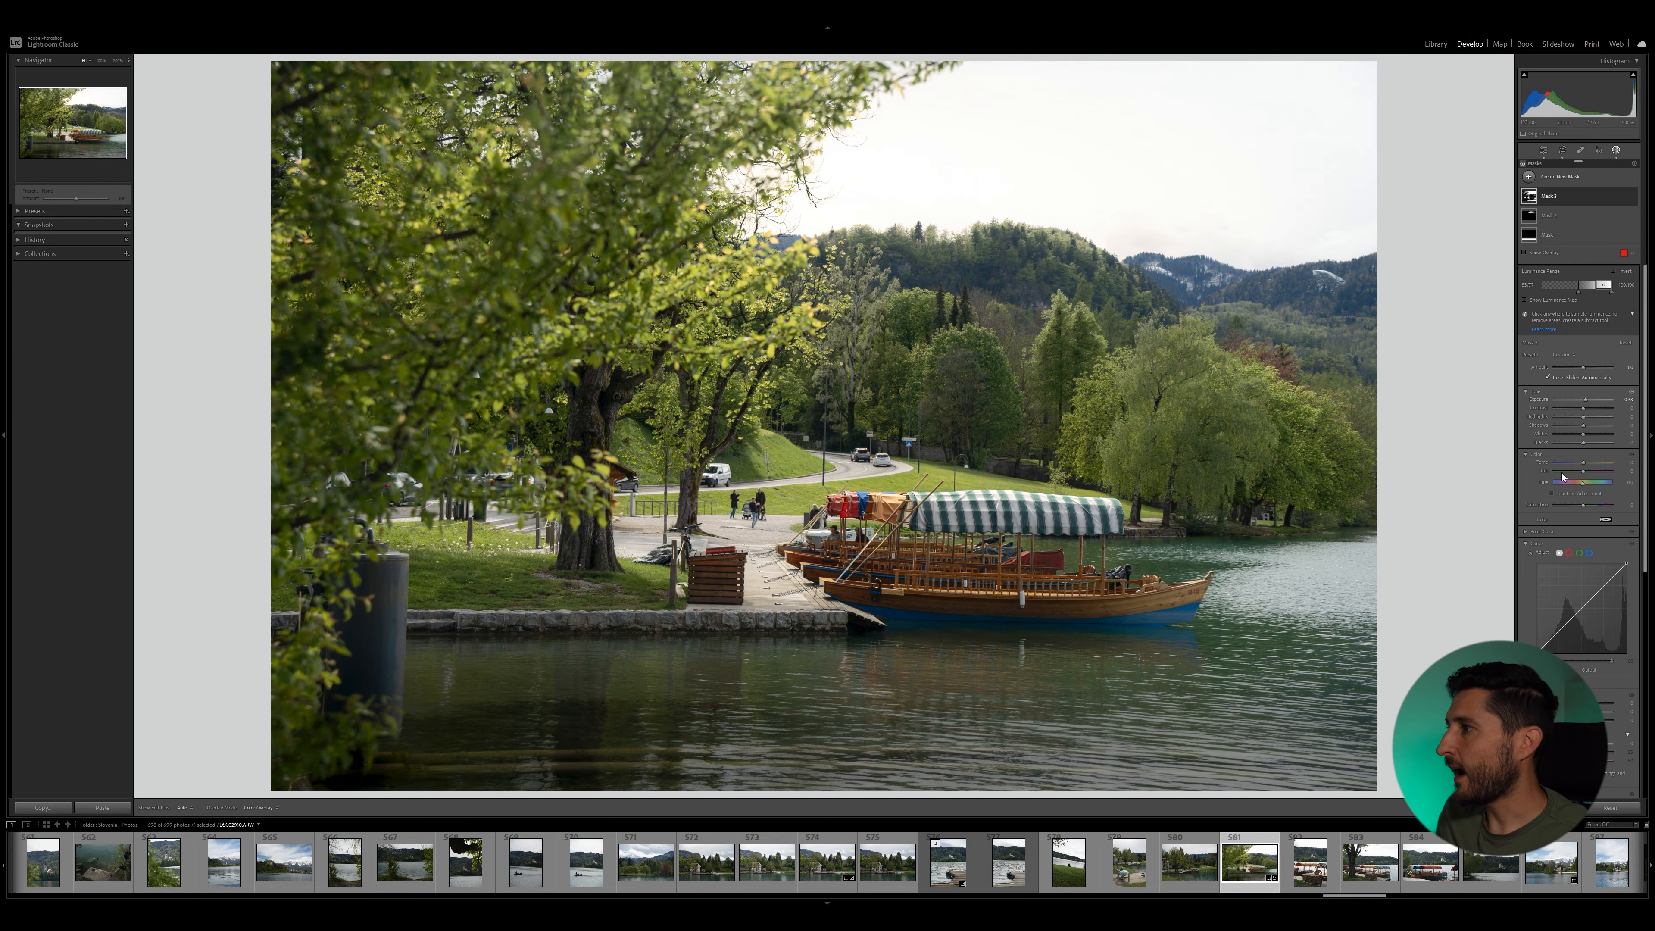
left_click_drag(1594, 419, 1593, 420)
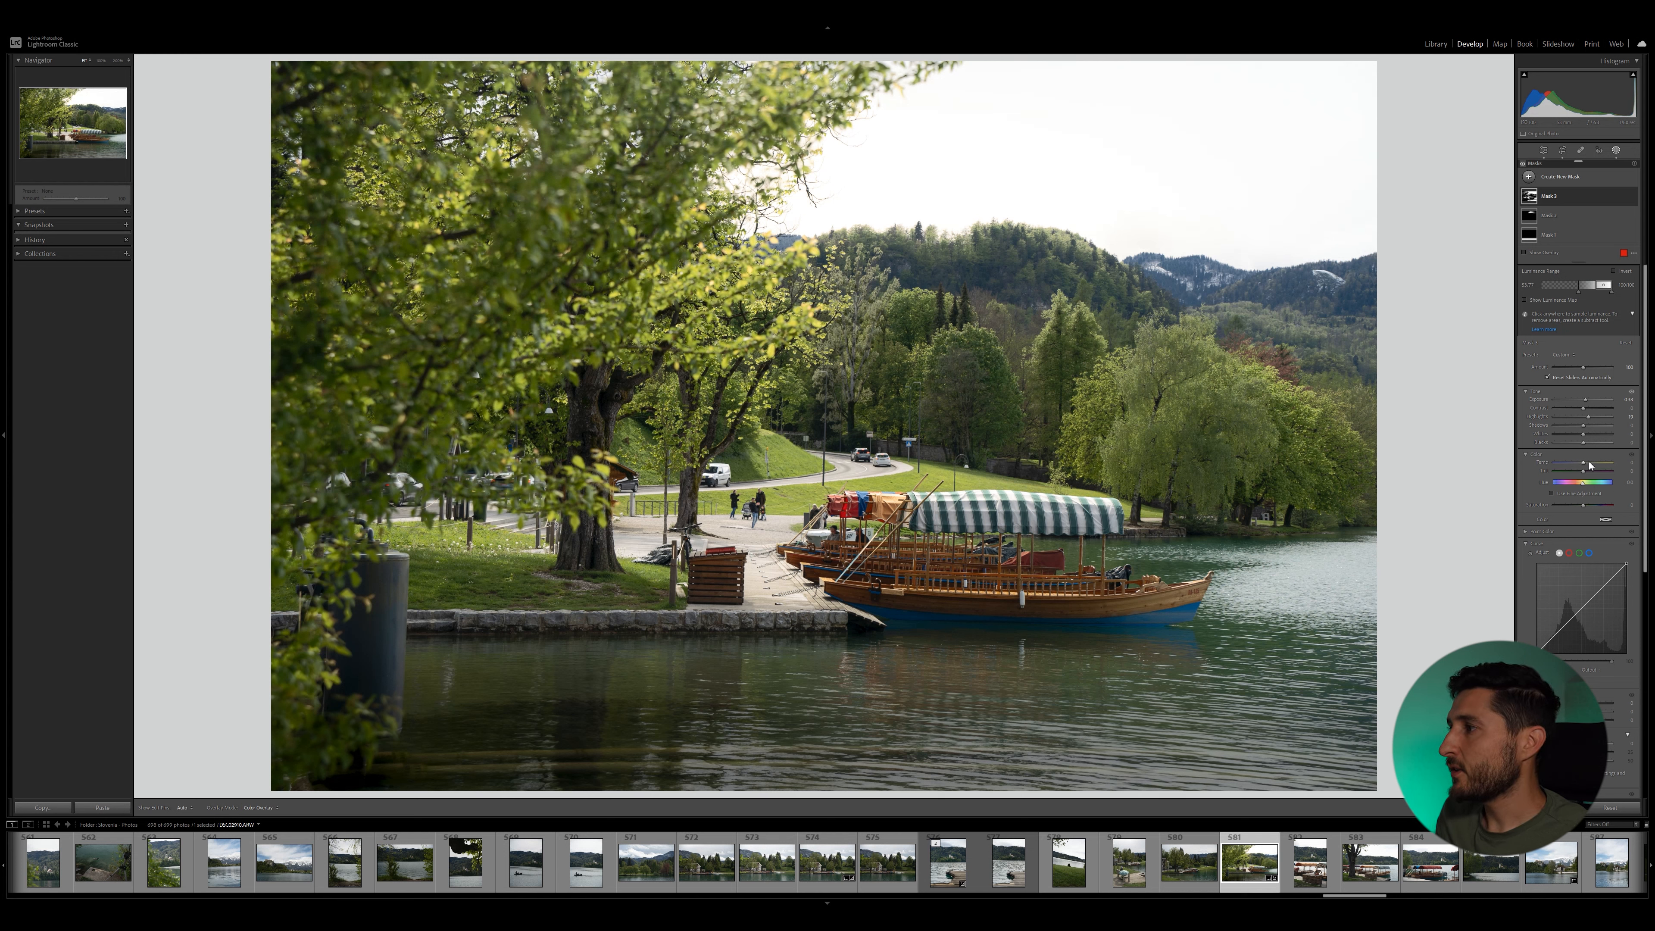
left_click_drag(1589, 467, 1598, 467)
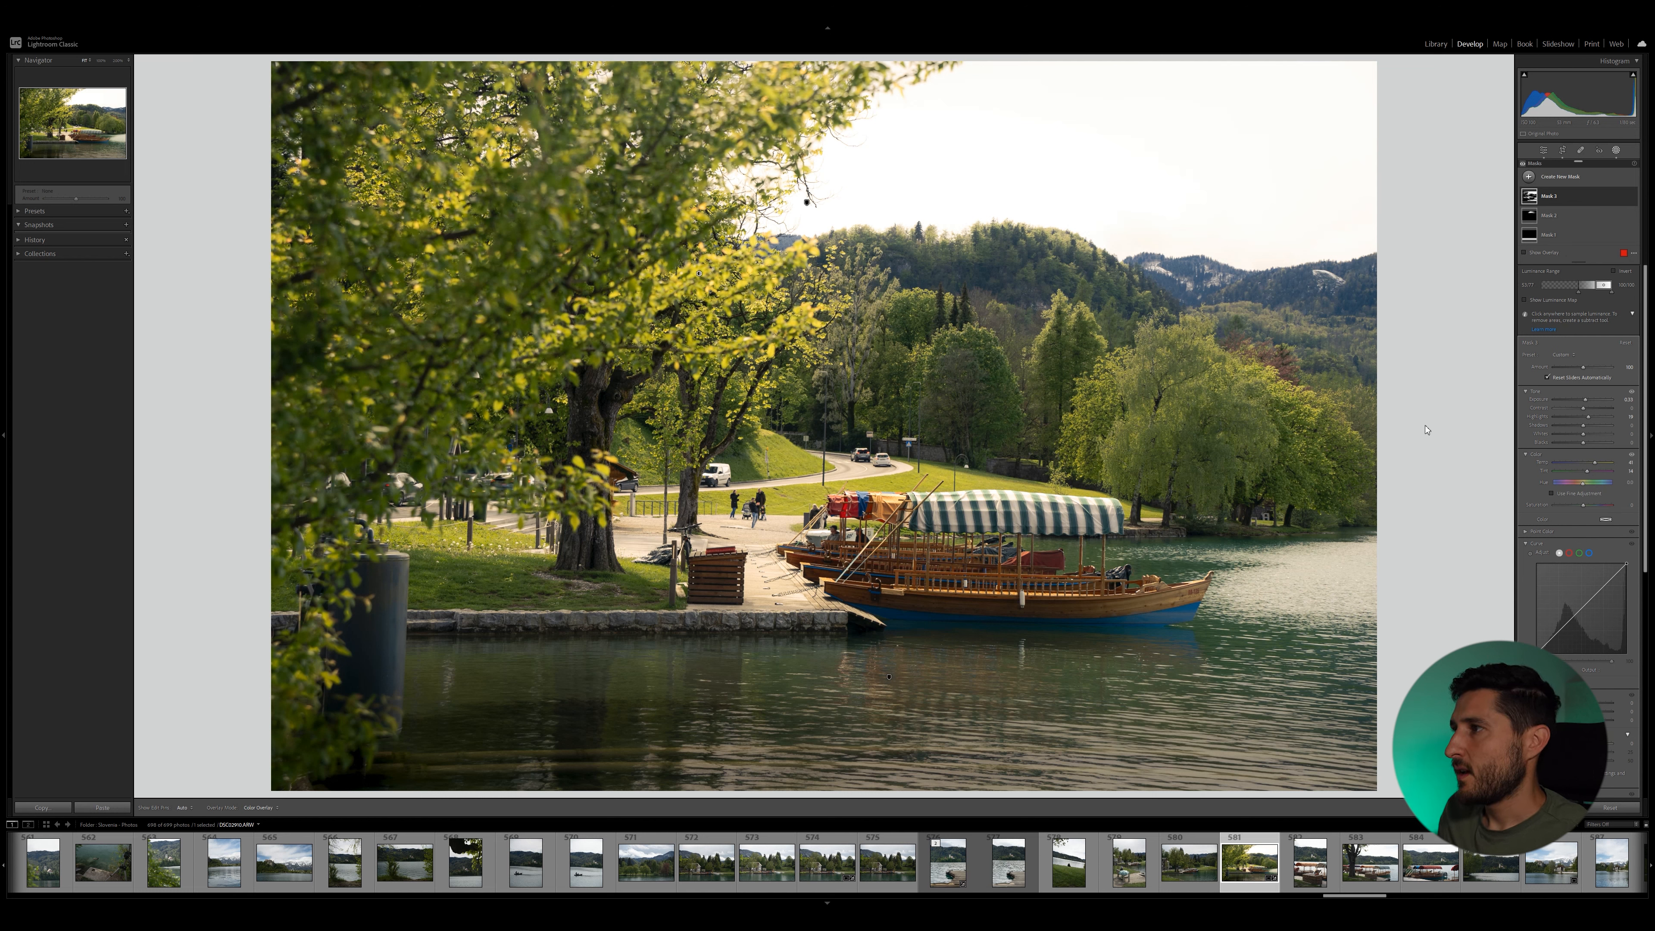
Step: Add a luminance range mask limited to the dark tones, adjust its exposure slightly, and warm it with temperature and tint
left_click(1566, 179)
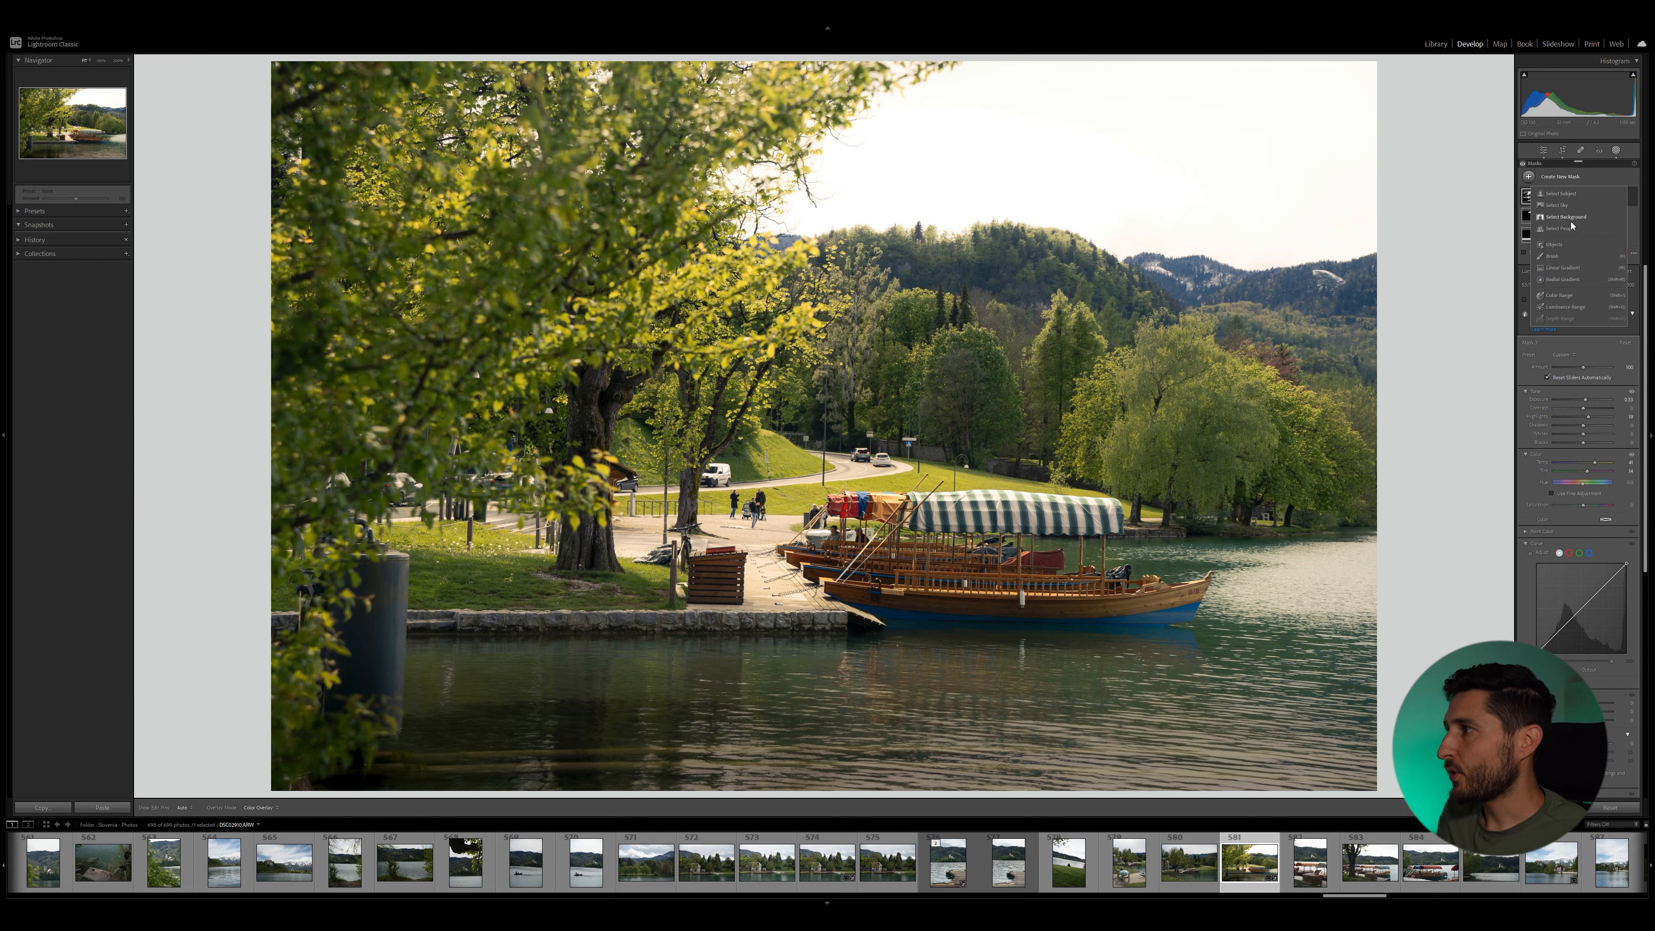
left_click(1576, 308)
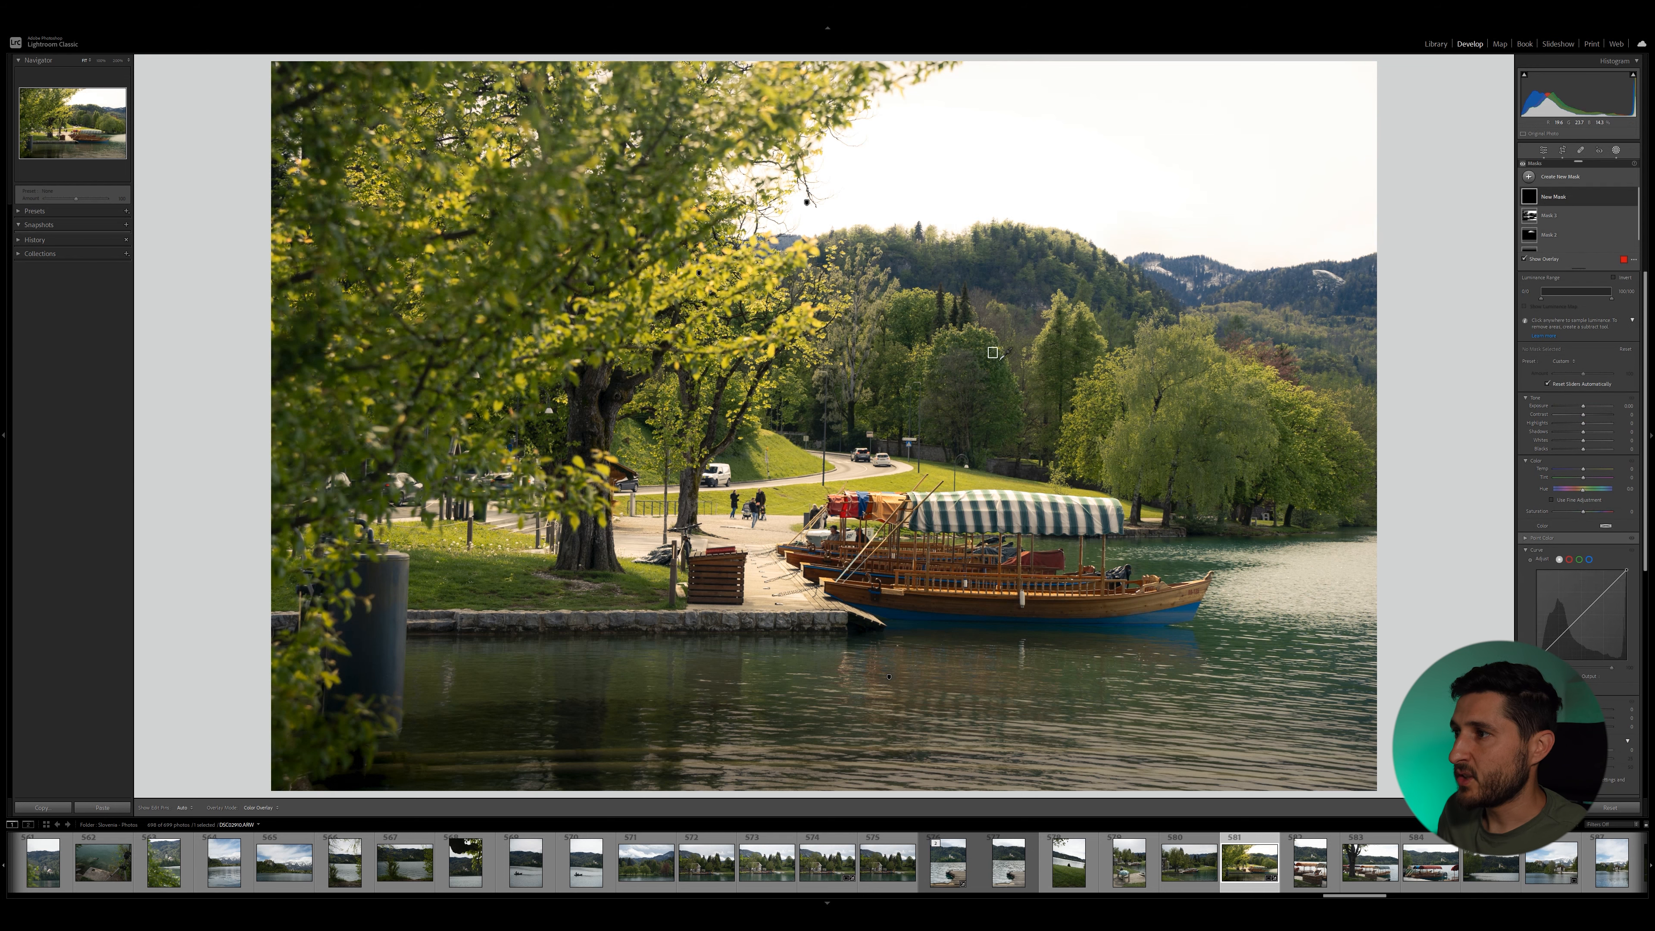
left_click(1027, 366)
mouse_move(1599, 293)
left_mouse_down()
mouse_move(1561, 292)
mouse_move(1578, 299)
left_mouse_up()
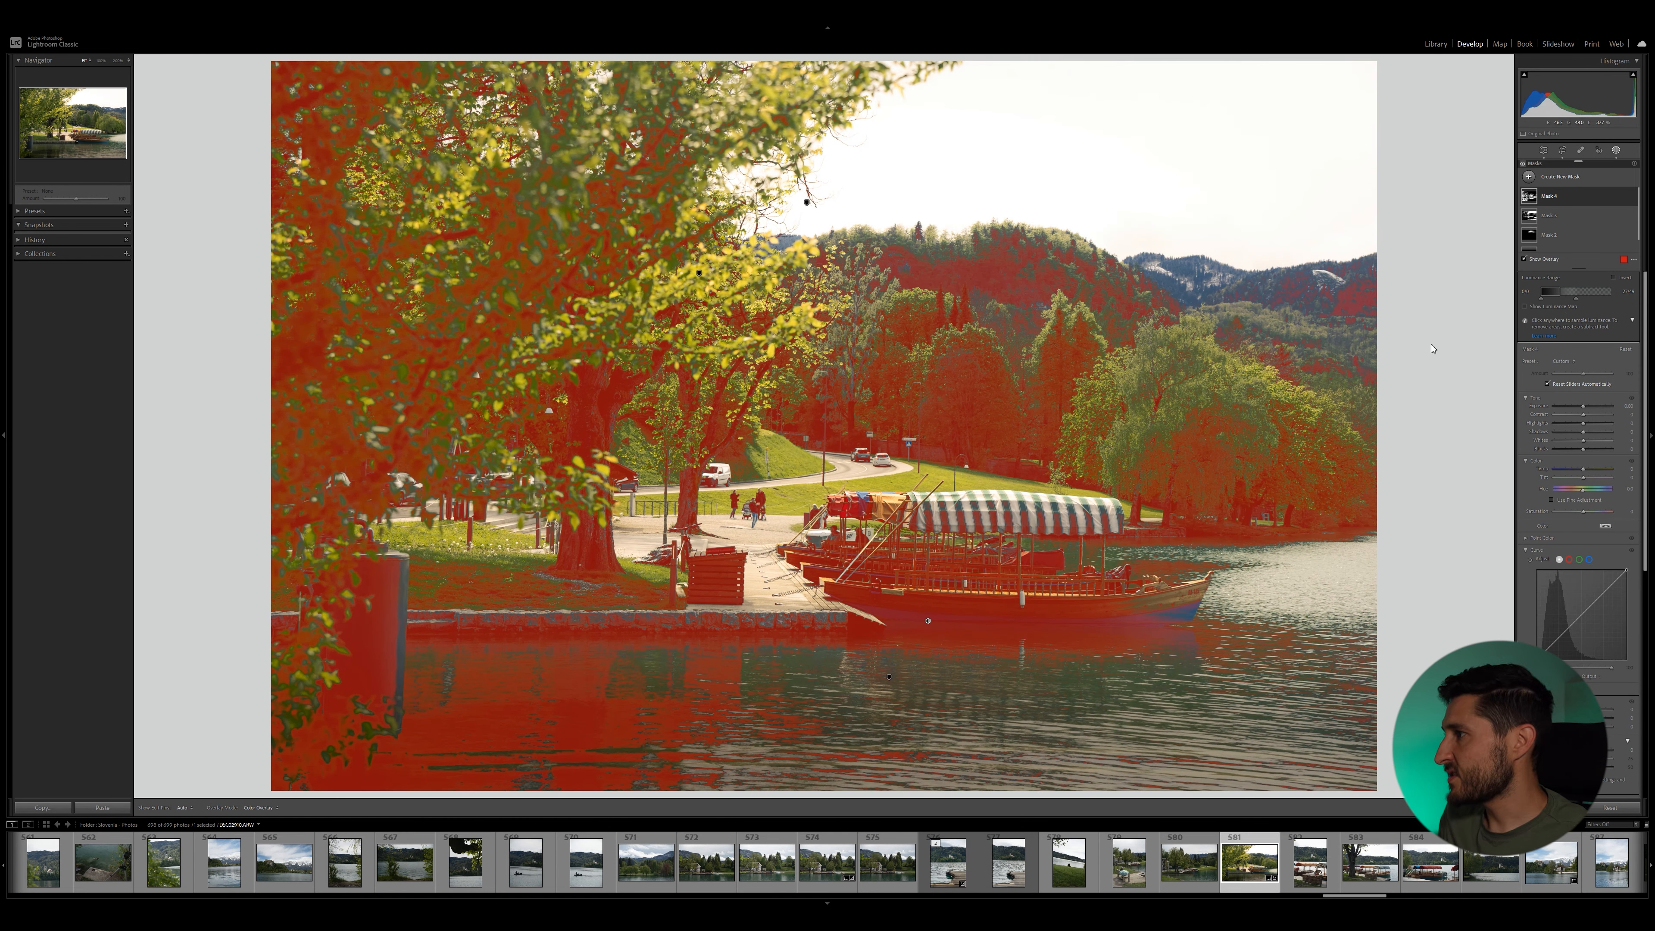
left_click_drag(1584, 406, 1586, 469)
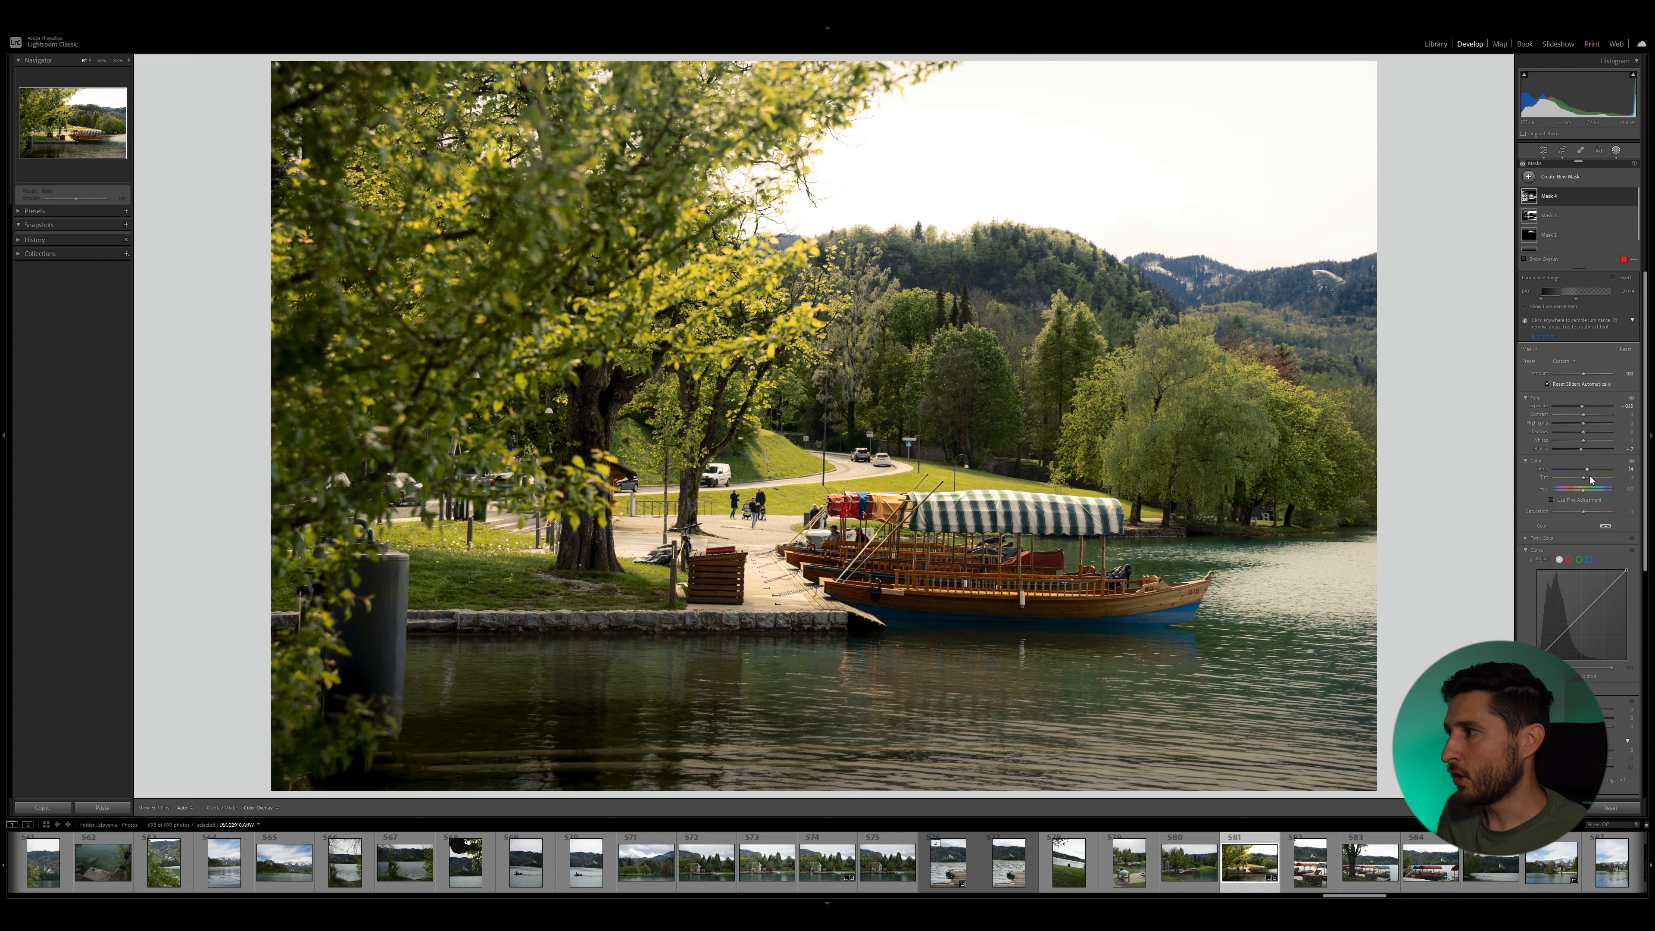
left_click_drag(1584, 478, 1586, 479)
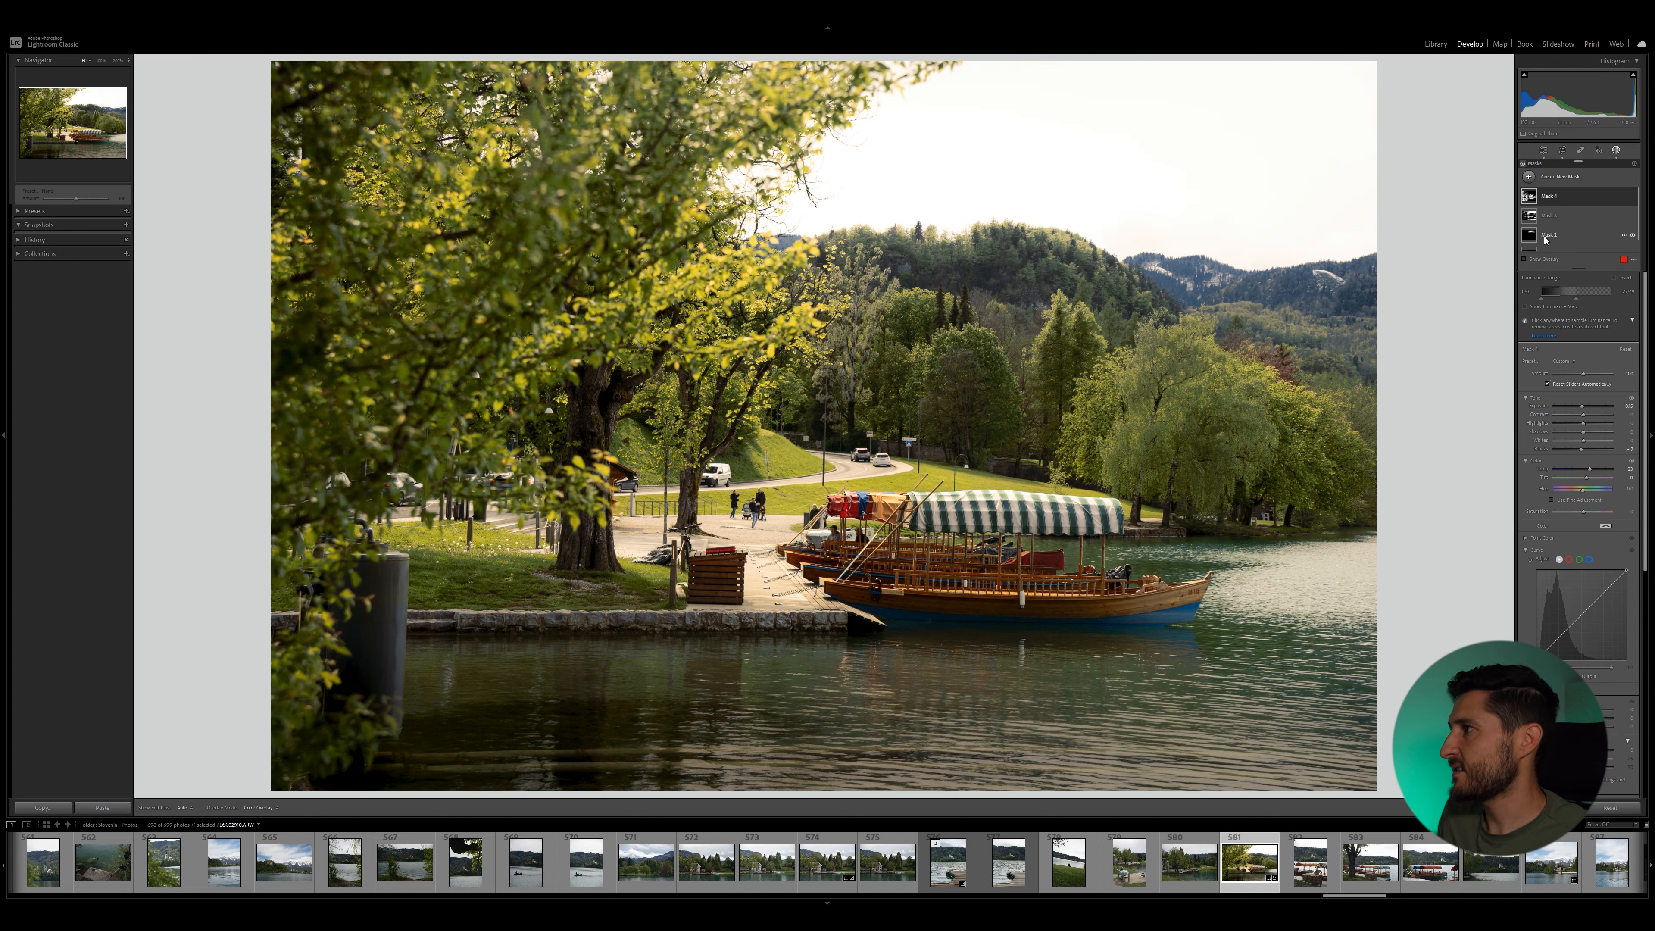
Step: Add a radial gradient mask around the moored boats and raise its exposure and contrast
left_click(1561, 176)
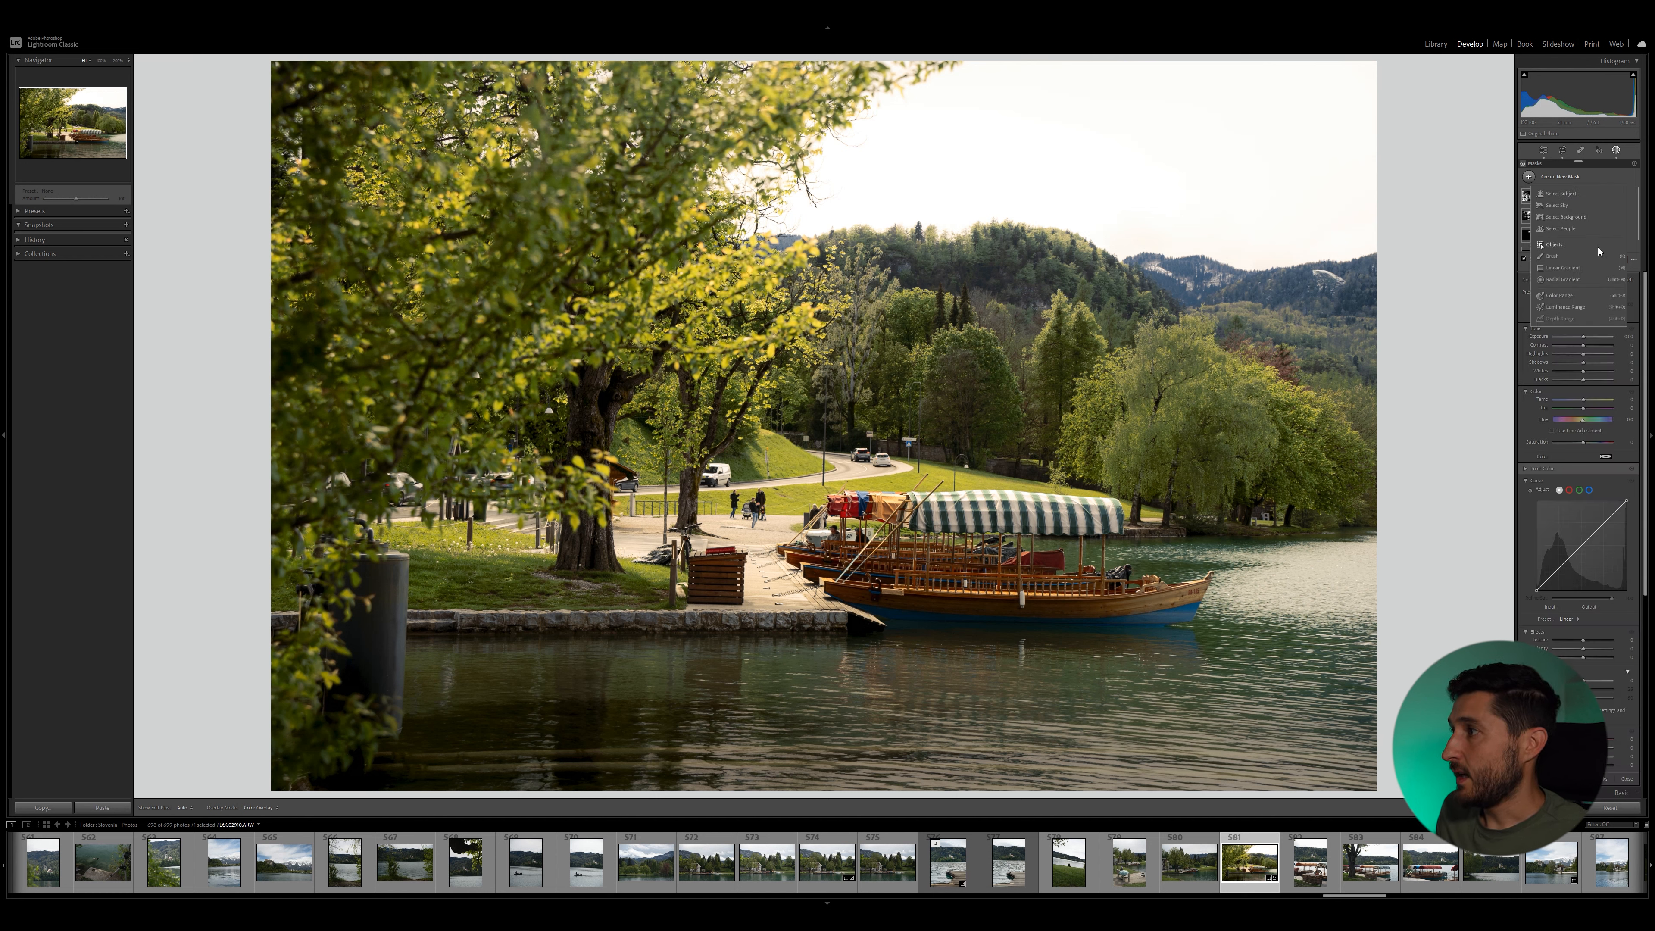
left_click(1593, 281)
mouse_move(924, 571)
left_mouse_down()
mouse_move(1024, 562)
mouse_move(962, 601)
mouse_move(978, 569)
left_mouse_up()
left_click_drag(1206, 565, 1206, 570)
left_click_drag(980, 616, 981, 626)
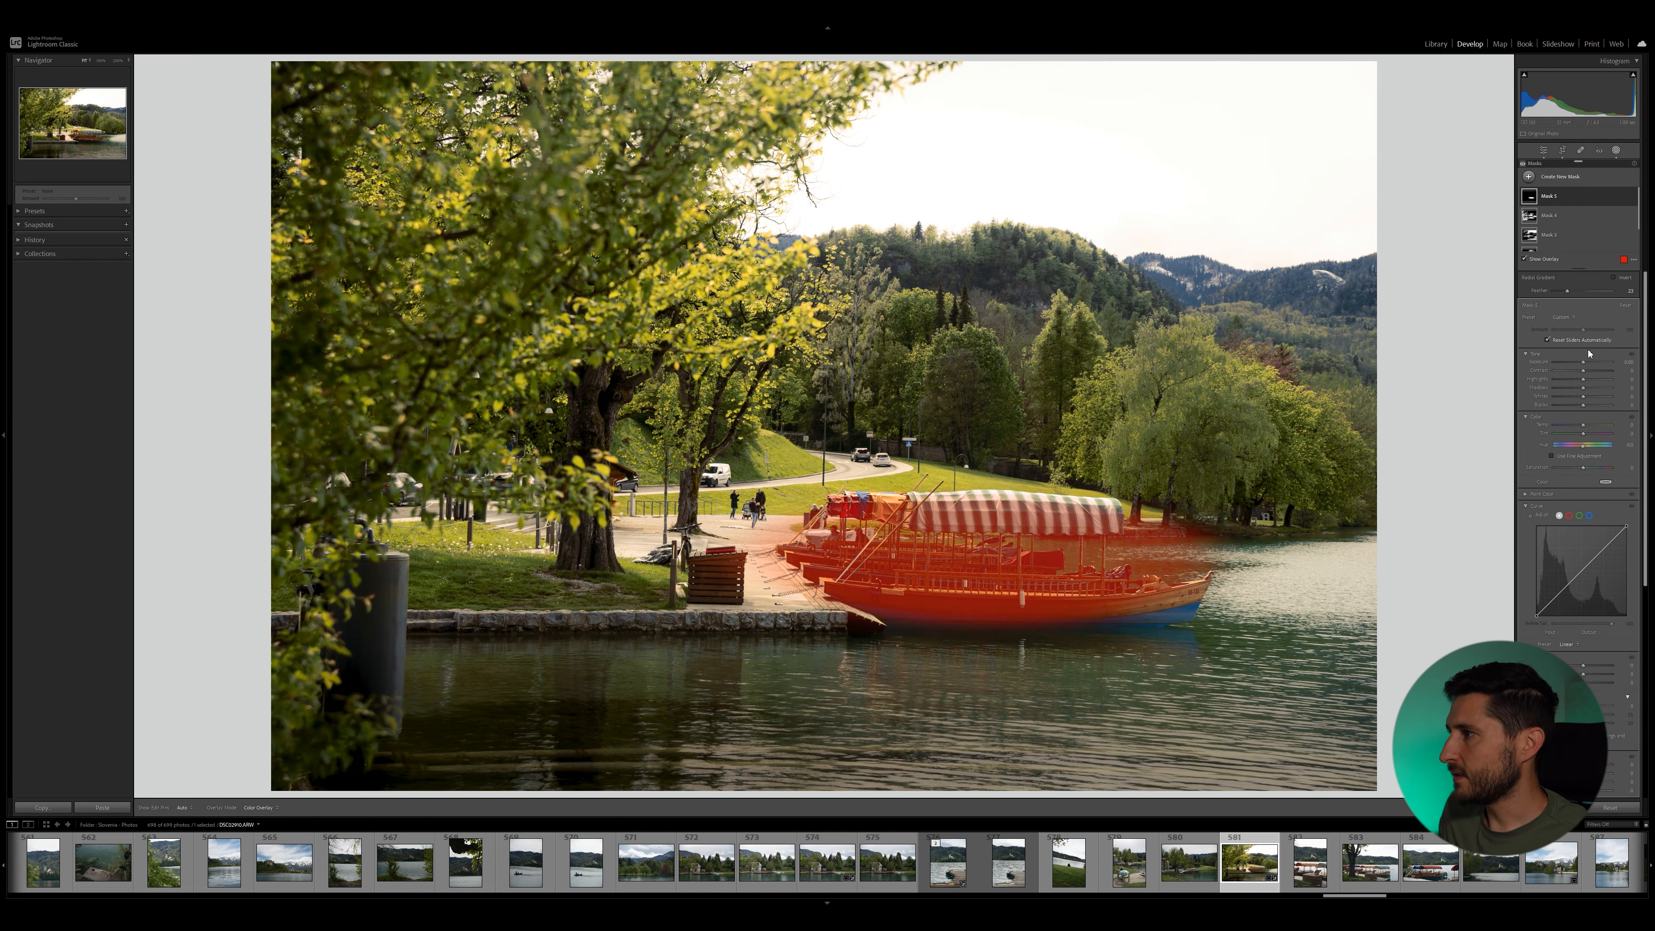
left_click_drag(1586, 366, 1586, 367)
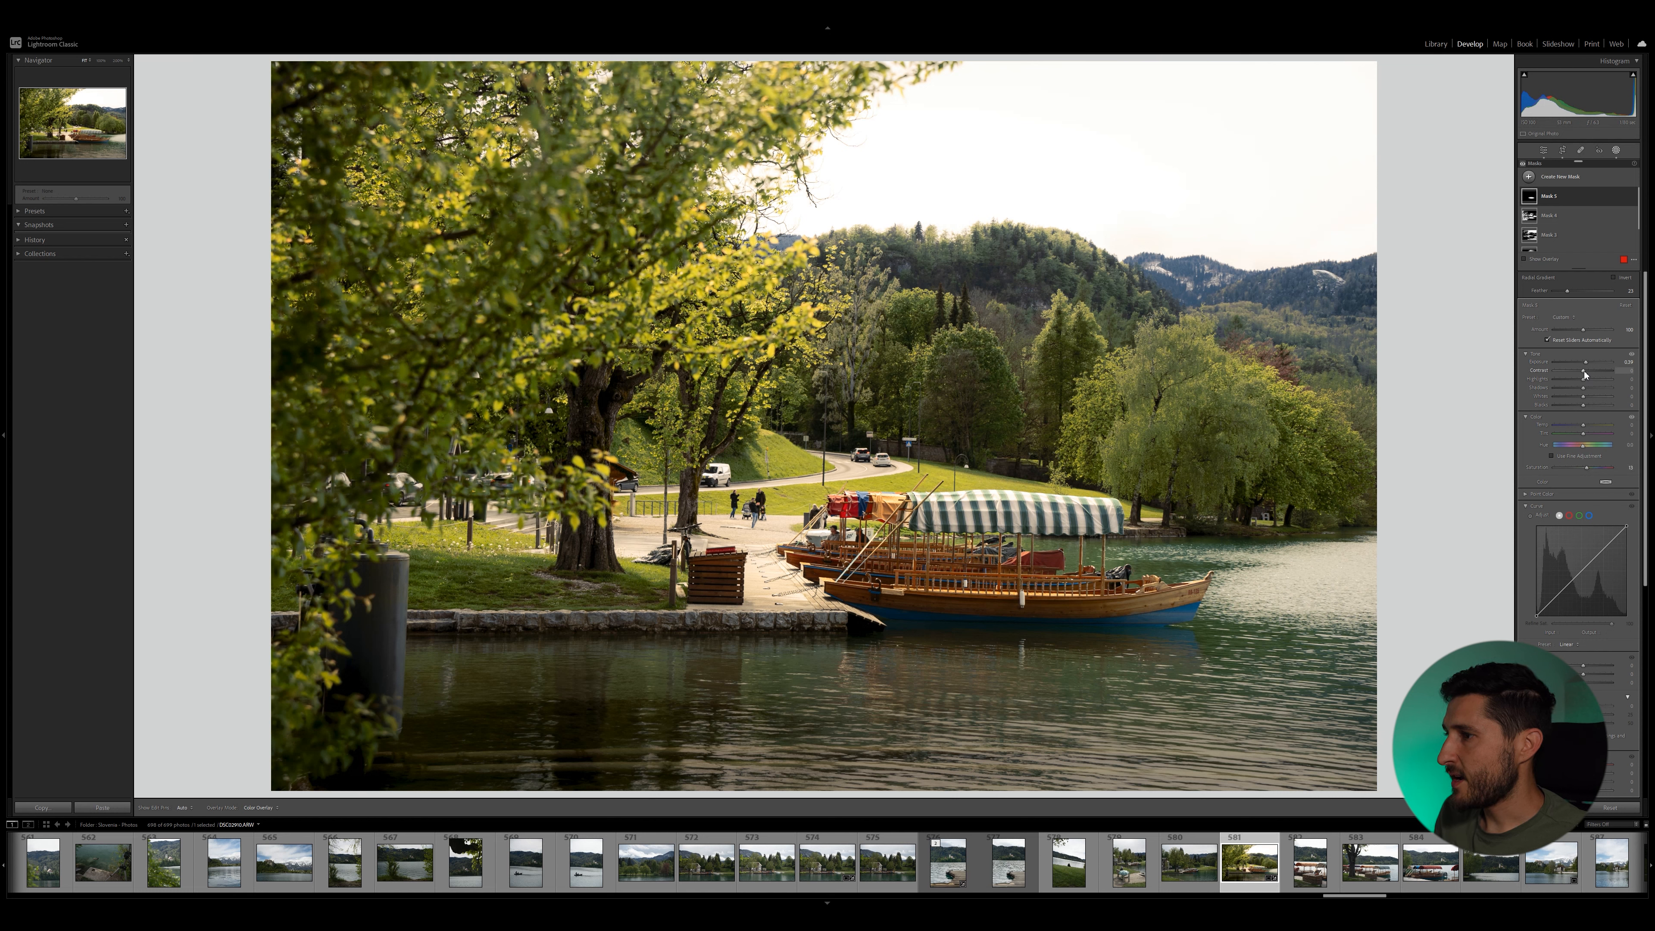
left_click_drag(1590, 374, 1594, 374)
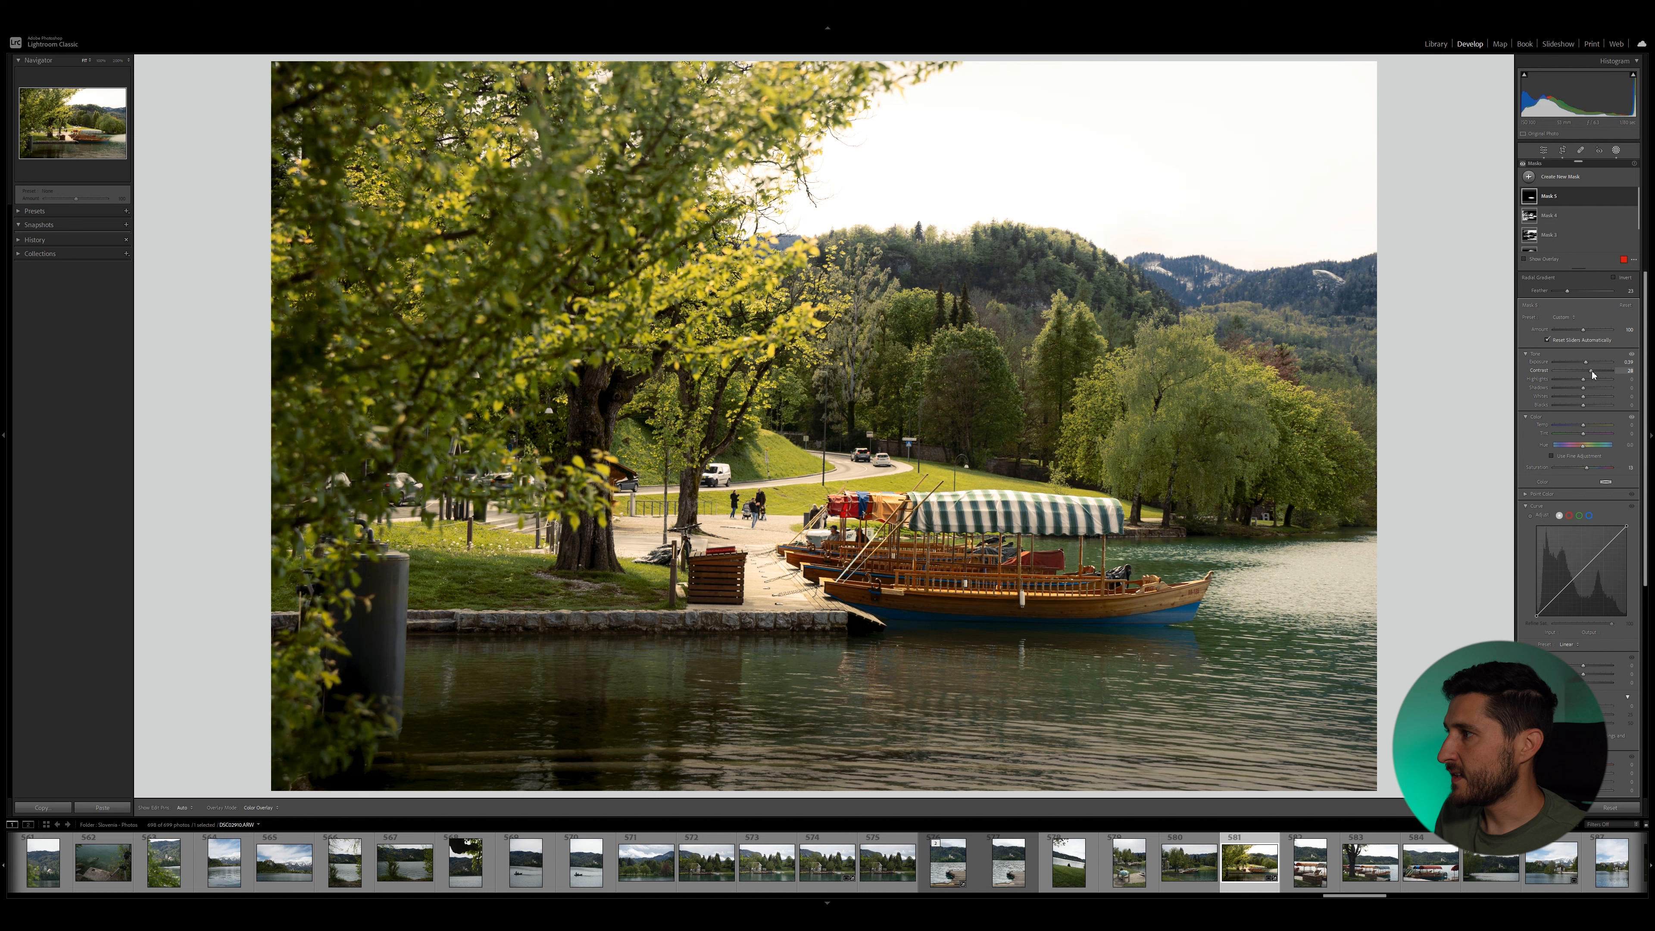
Step: Compare the photo with and without the boat mask by toggling its visibility repeatedly
left_click(1632, 196)
left_click(1633, 196)
left_click(1632, 196)
left_click(1633, 196)
left_click(1633, 196)
left_click(1632, 197)
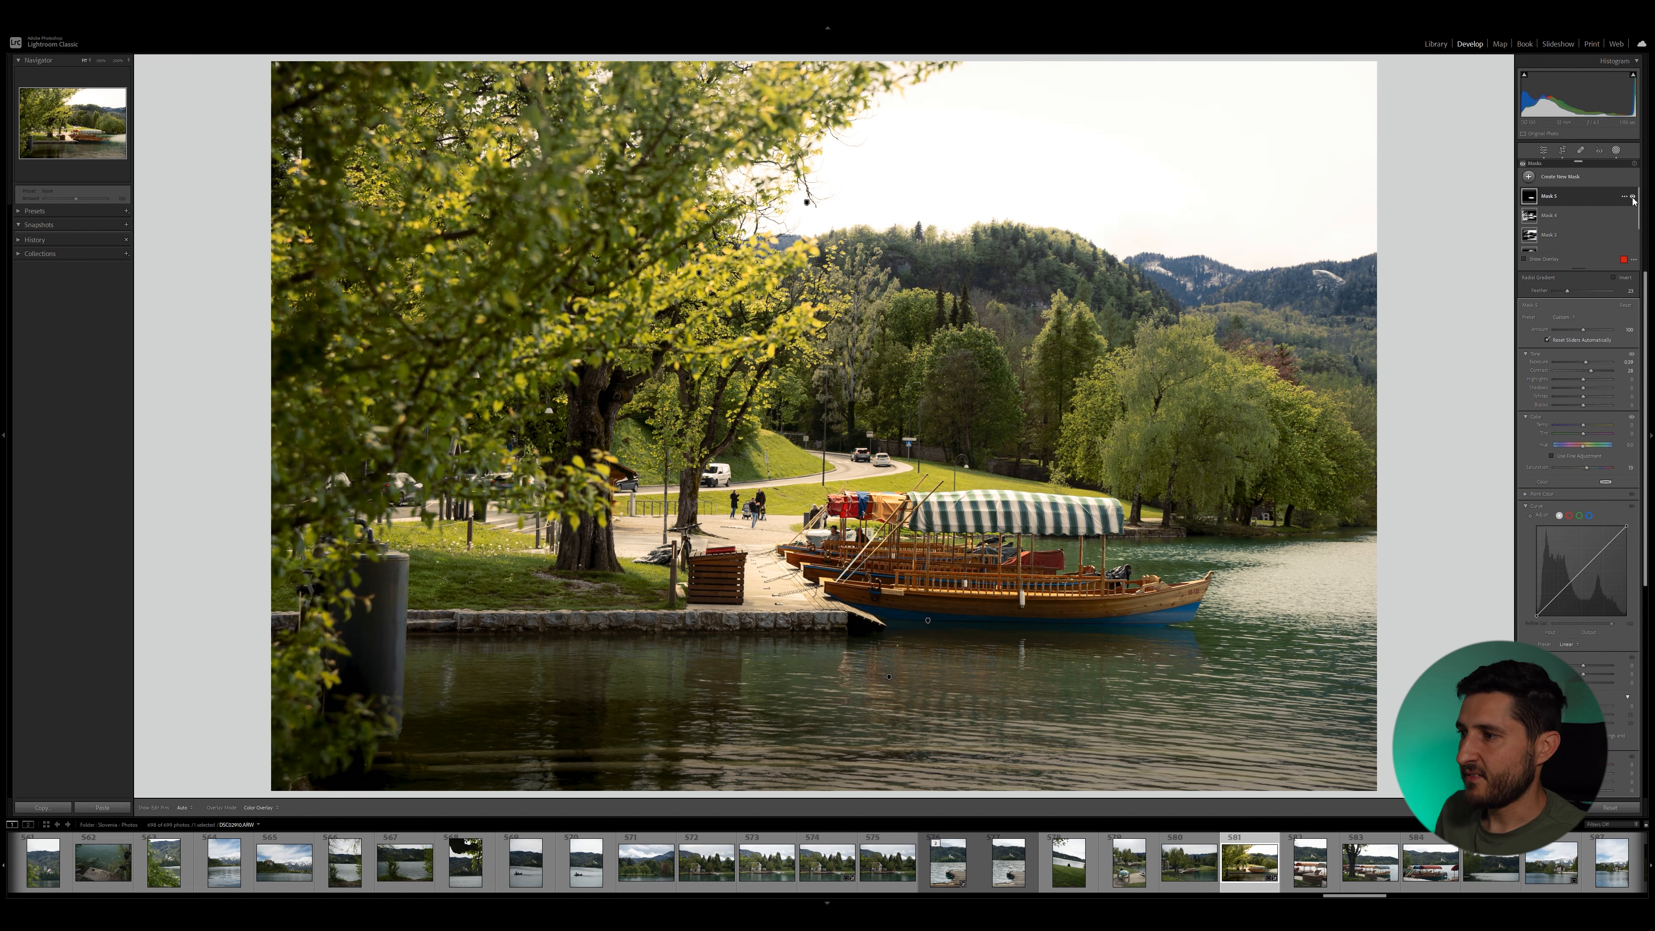
left_click(1632, 196)
left_click(1633, 197)
left_click(1633, 196)
left_click(1633, 196)
left_click(1633, 196)
left_click(1632, 196)
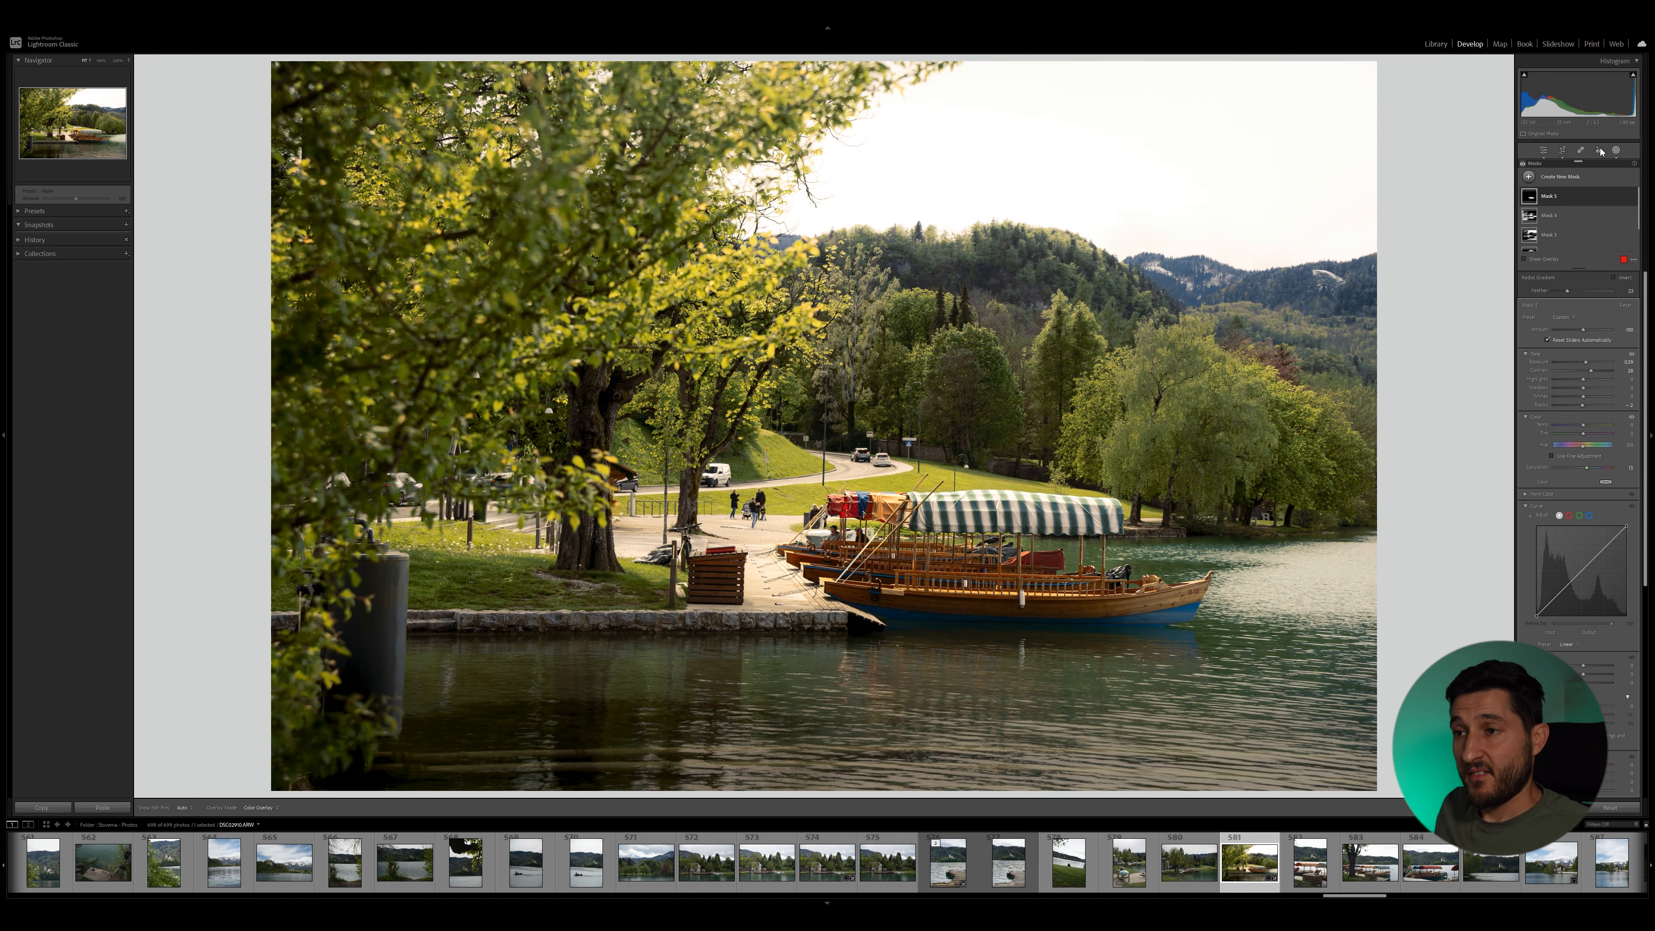
Step: Add a large radial gradient mask spanning most of the photo and invert it to cover the outer edges
left_click(1561, 176)
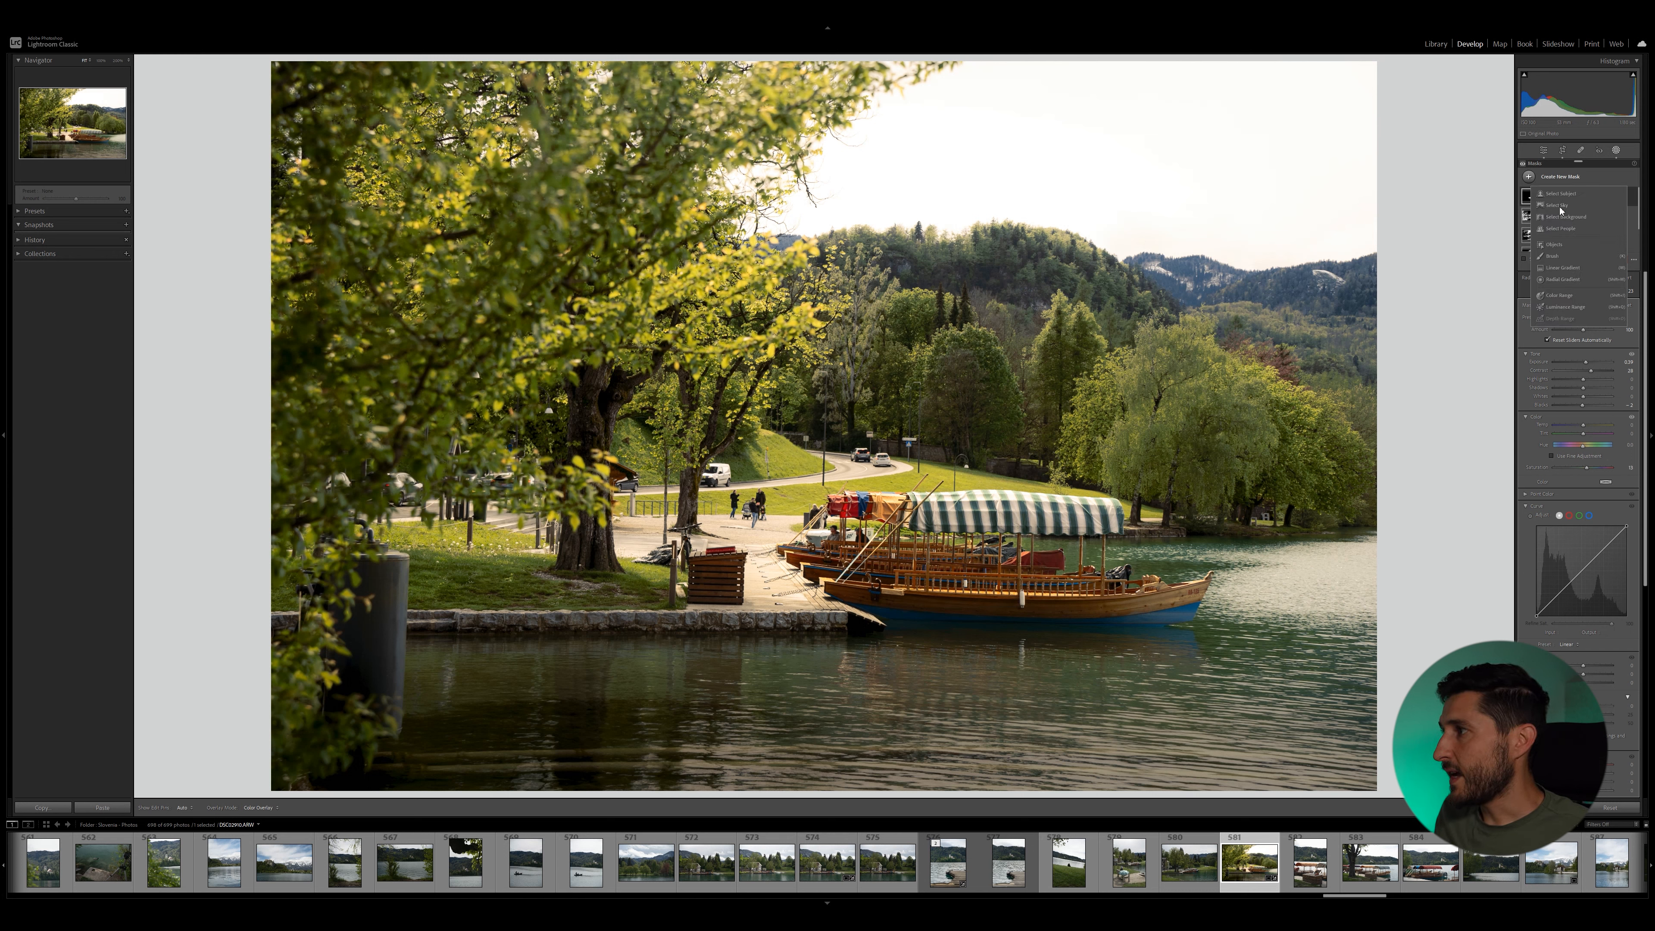
left_click(1562, 278)
mouse_move(707, 179)
left_mouse_down()
mouse_move(1025, 490)
mouse_move(1398, 724)
left_mouse_up()
left_click_drag(707, 216, 714, 261)
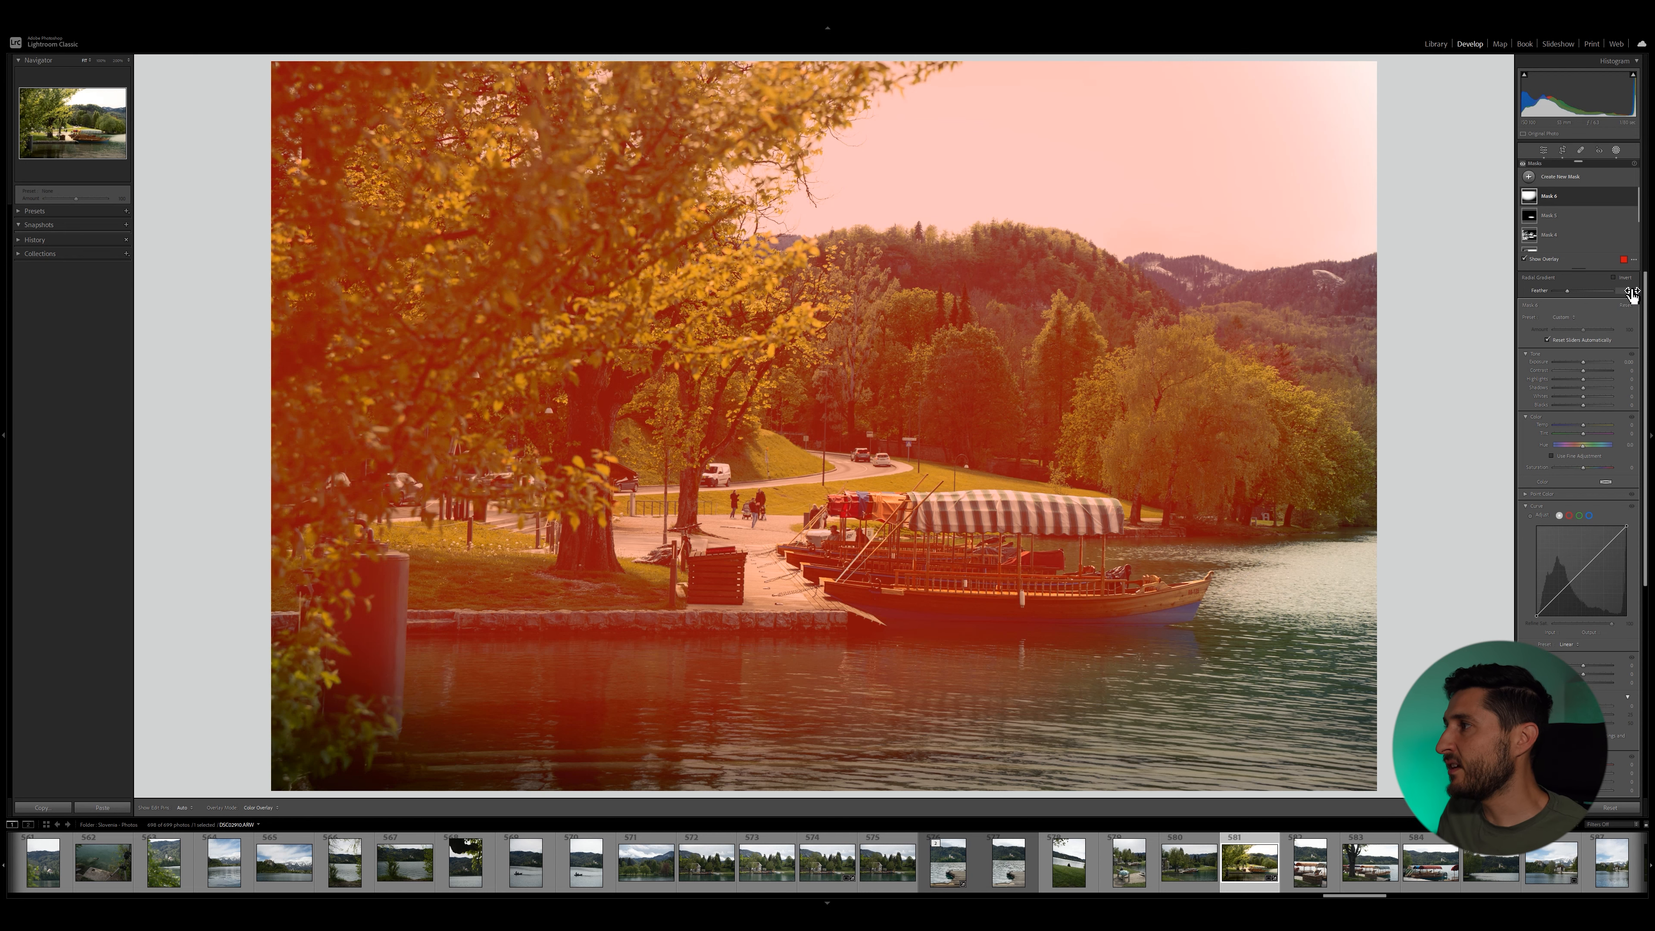
left_click(1614, 277)
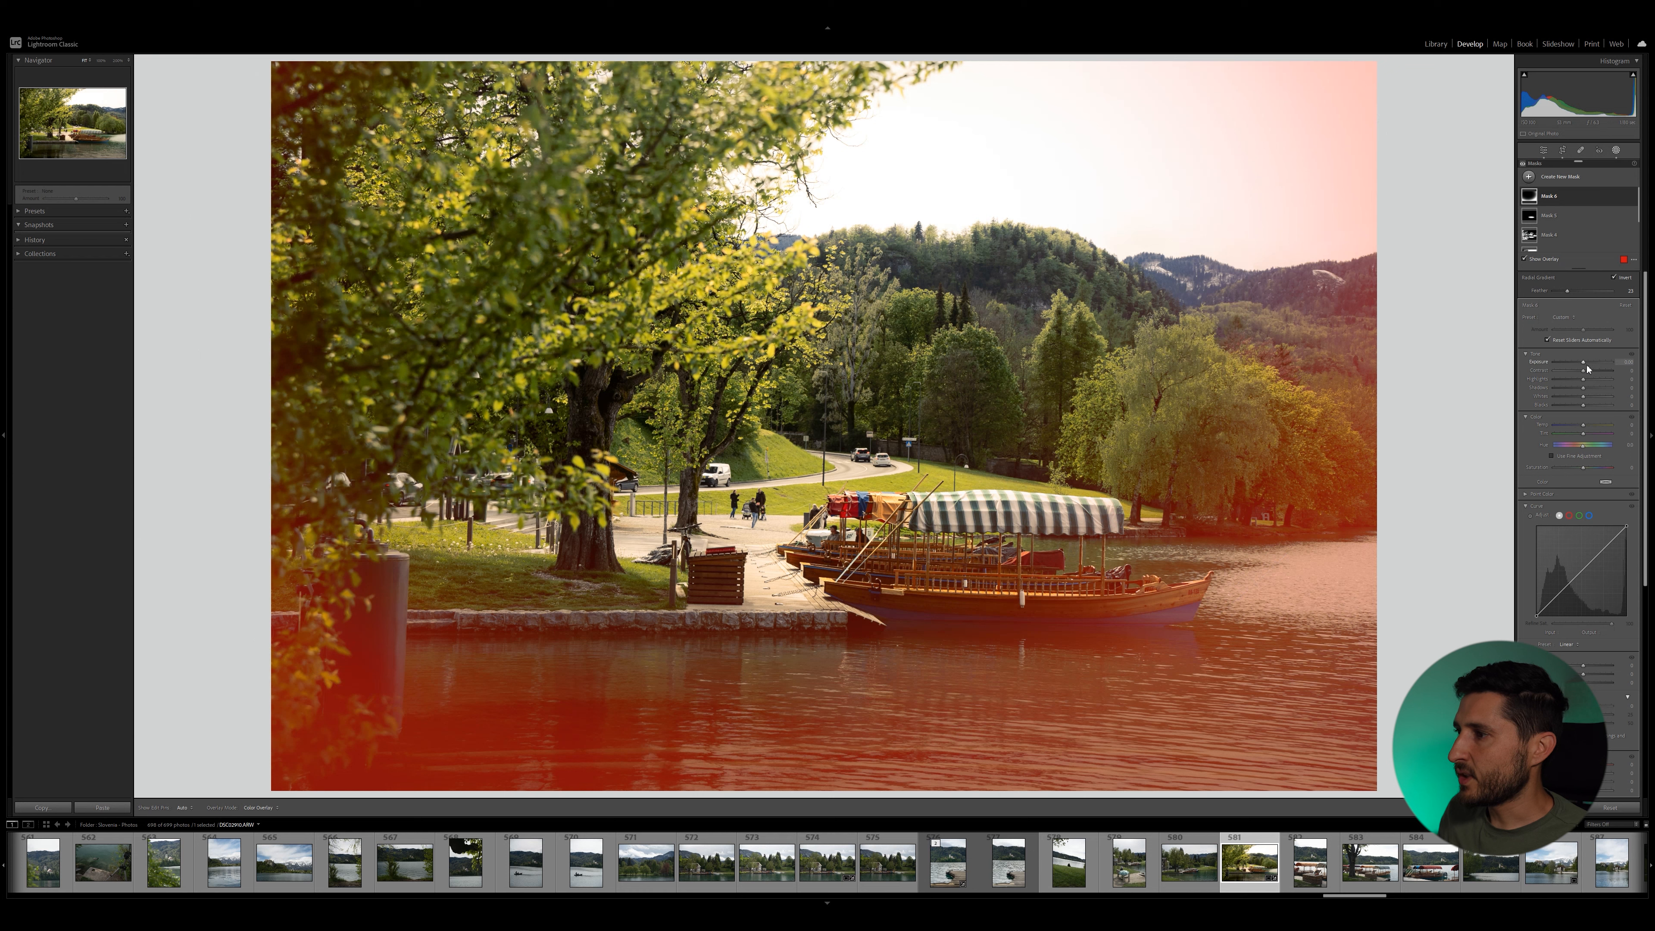
Step: Darken the inverted edge mask with slightly lower exposure and blacks, and extend its ellipse down over the water
key("o")
left_click_drag(1581, 367, 1580, 366)
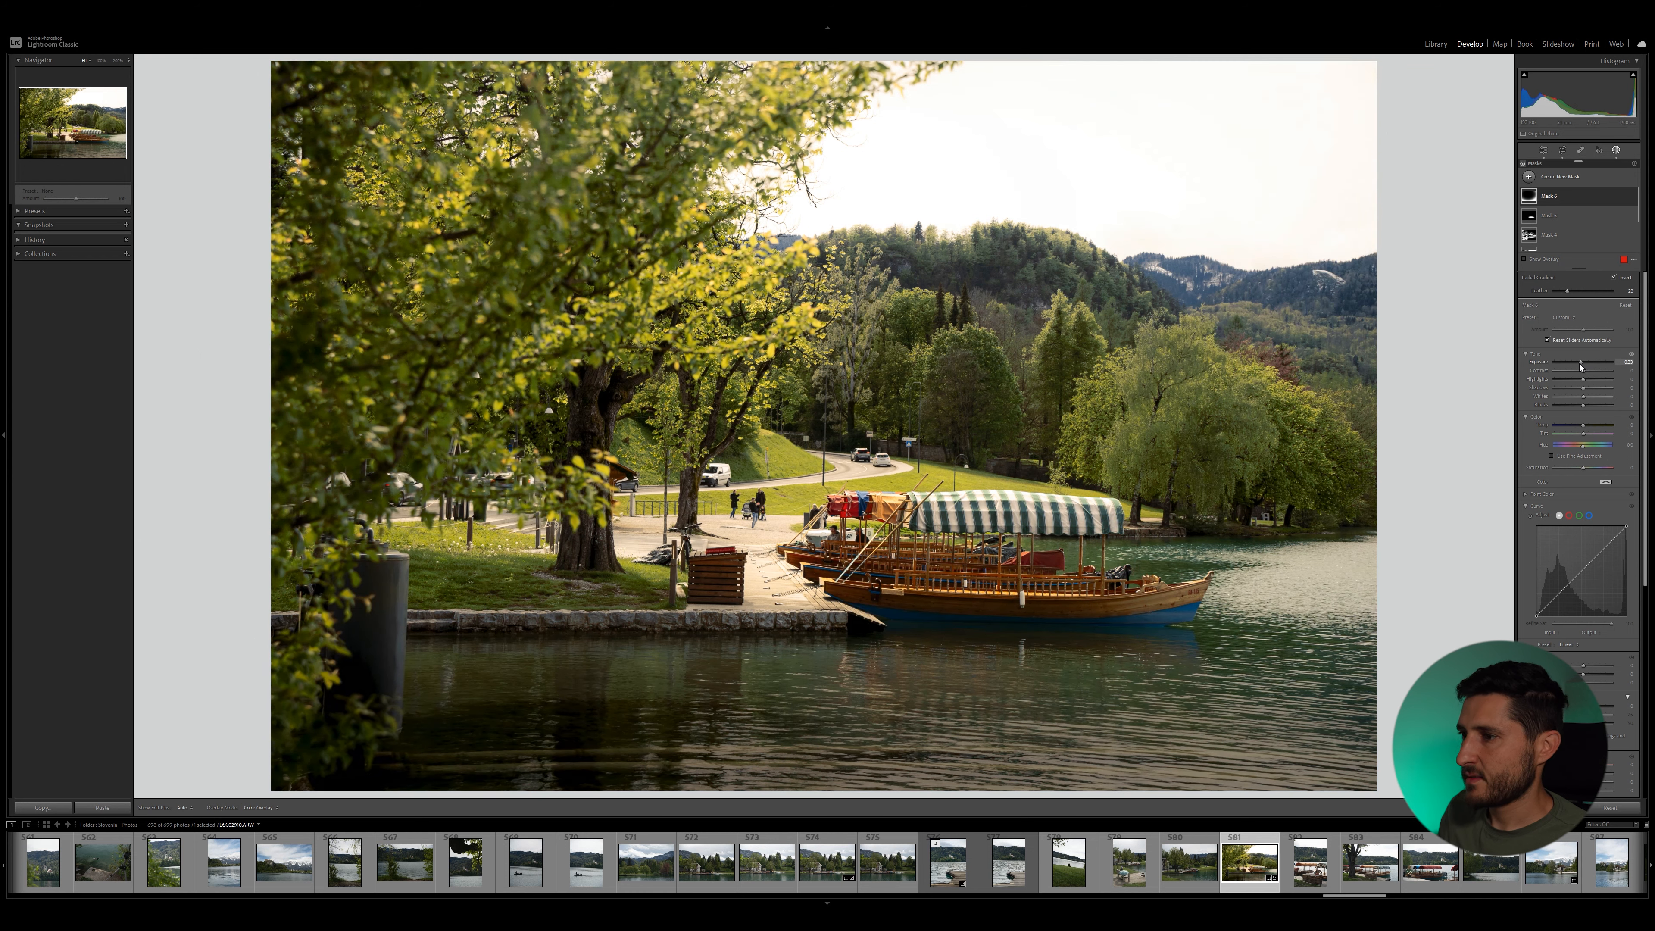
left_click_drag(721, 654, 729, 694)
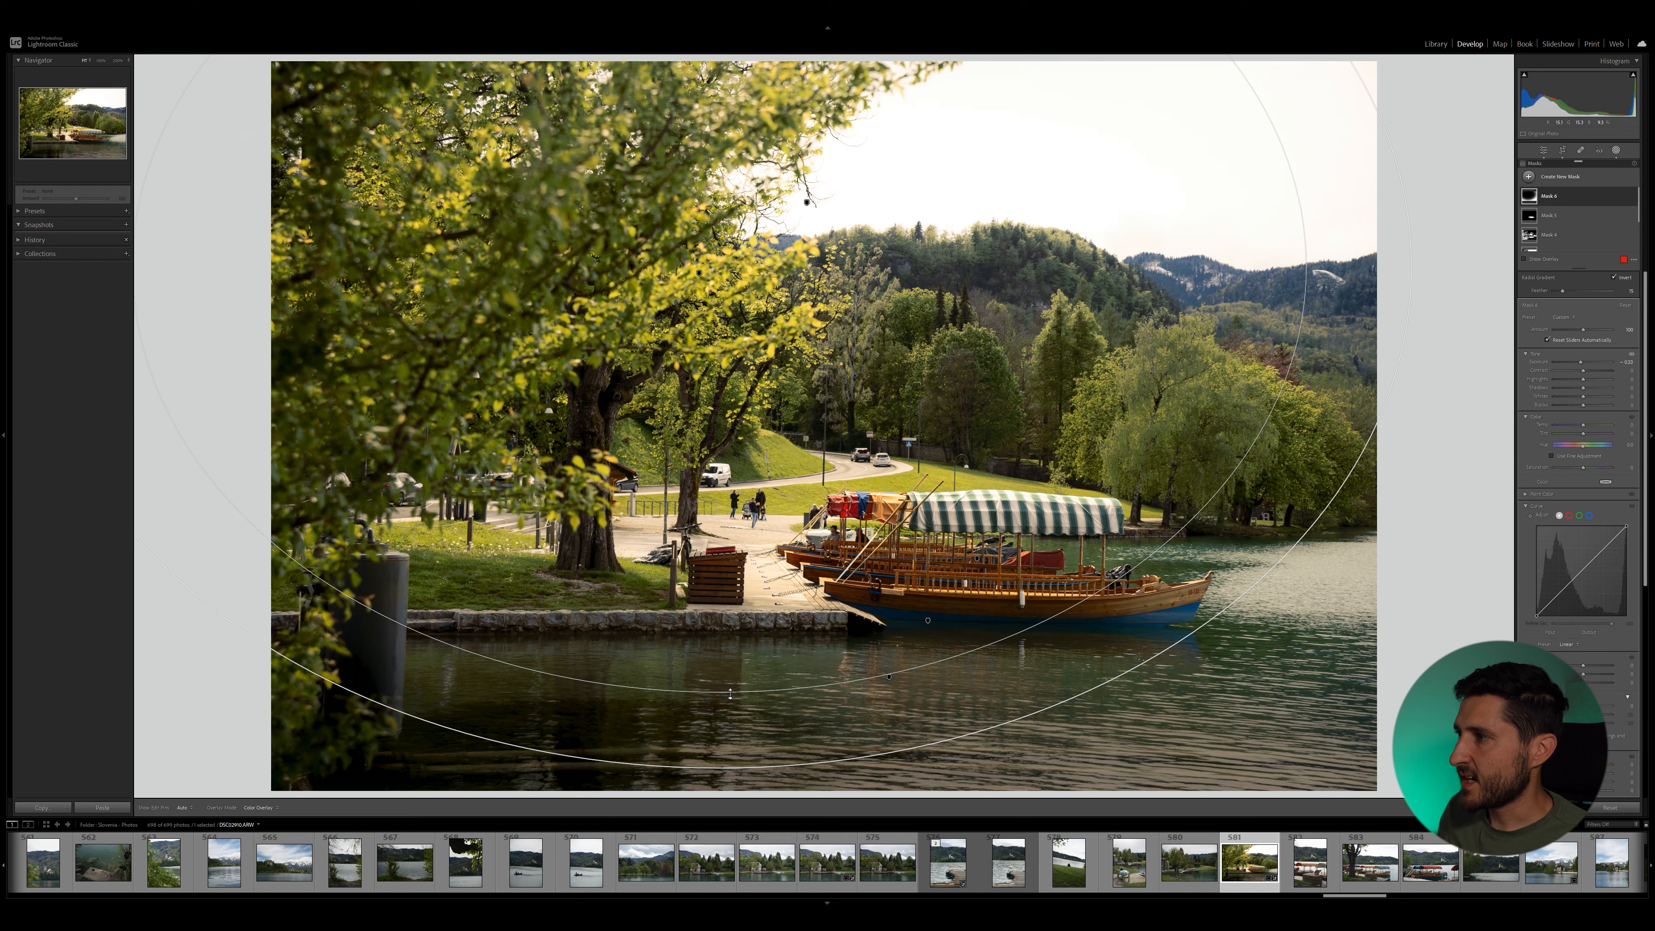
left_click_drag(1584, 405, 1583, 407)
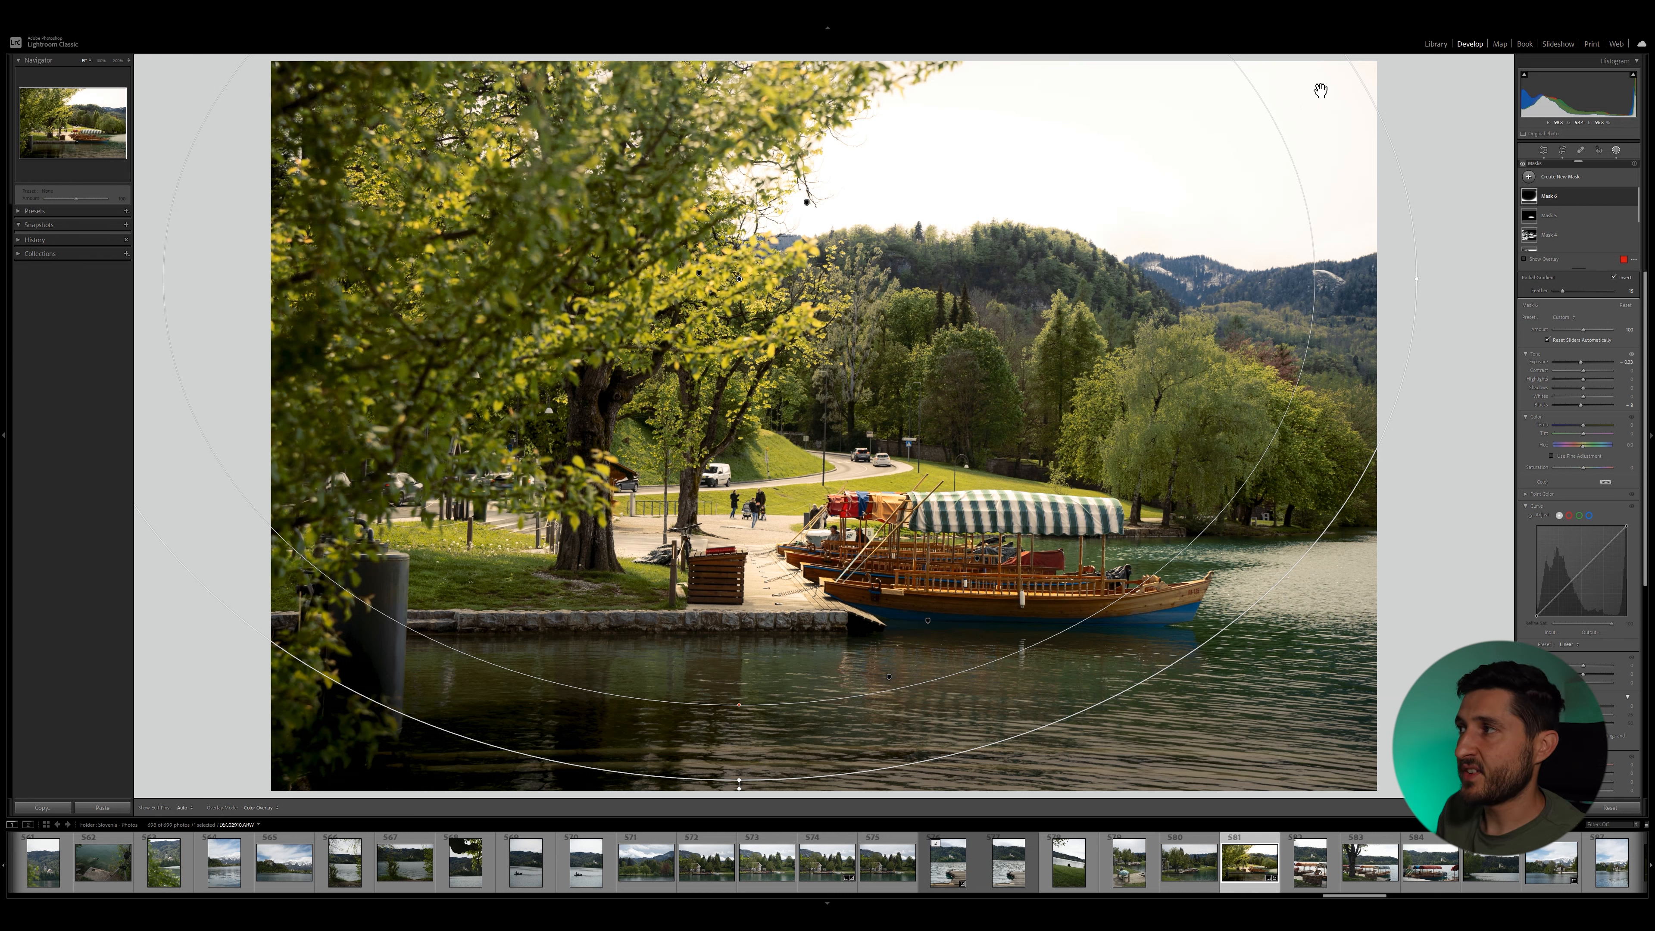
Step: Add a diagonal linear gradient mask from the upper corner above the snowy mountains and intersect it to cover only the sky
left_click(1564, 177)
left_click(1568, 268)
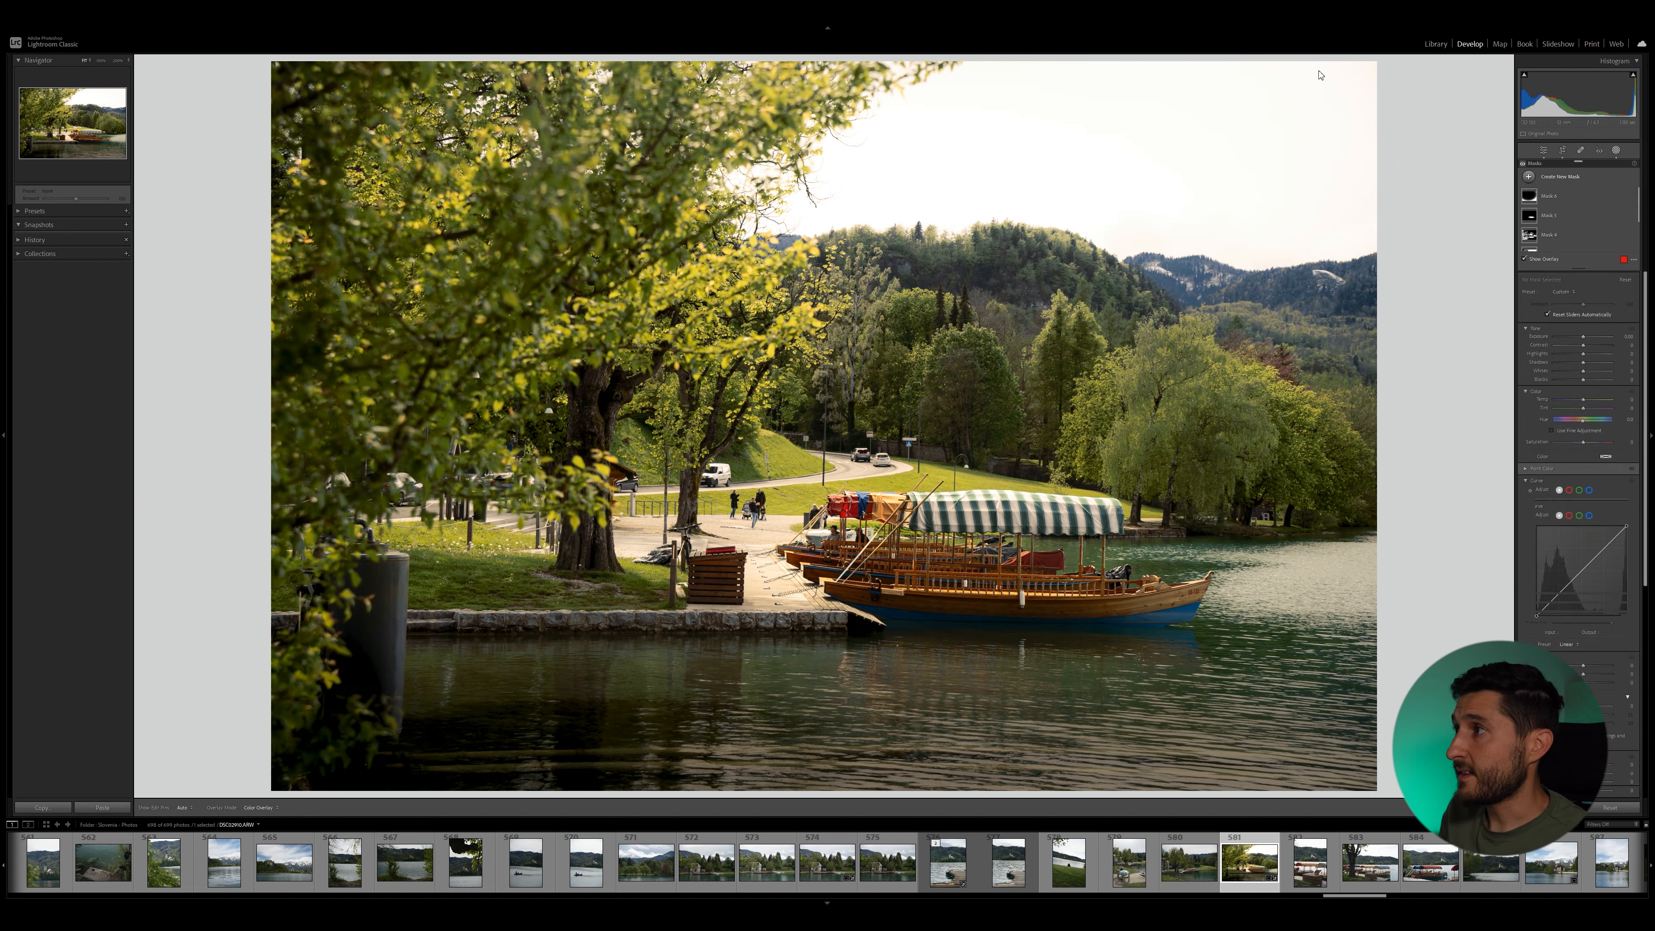
left_click_drag(1325, 129, 1199, 274)
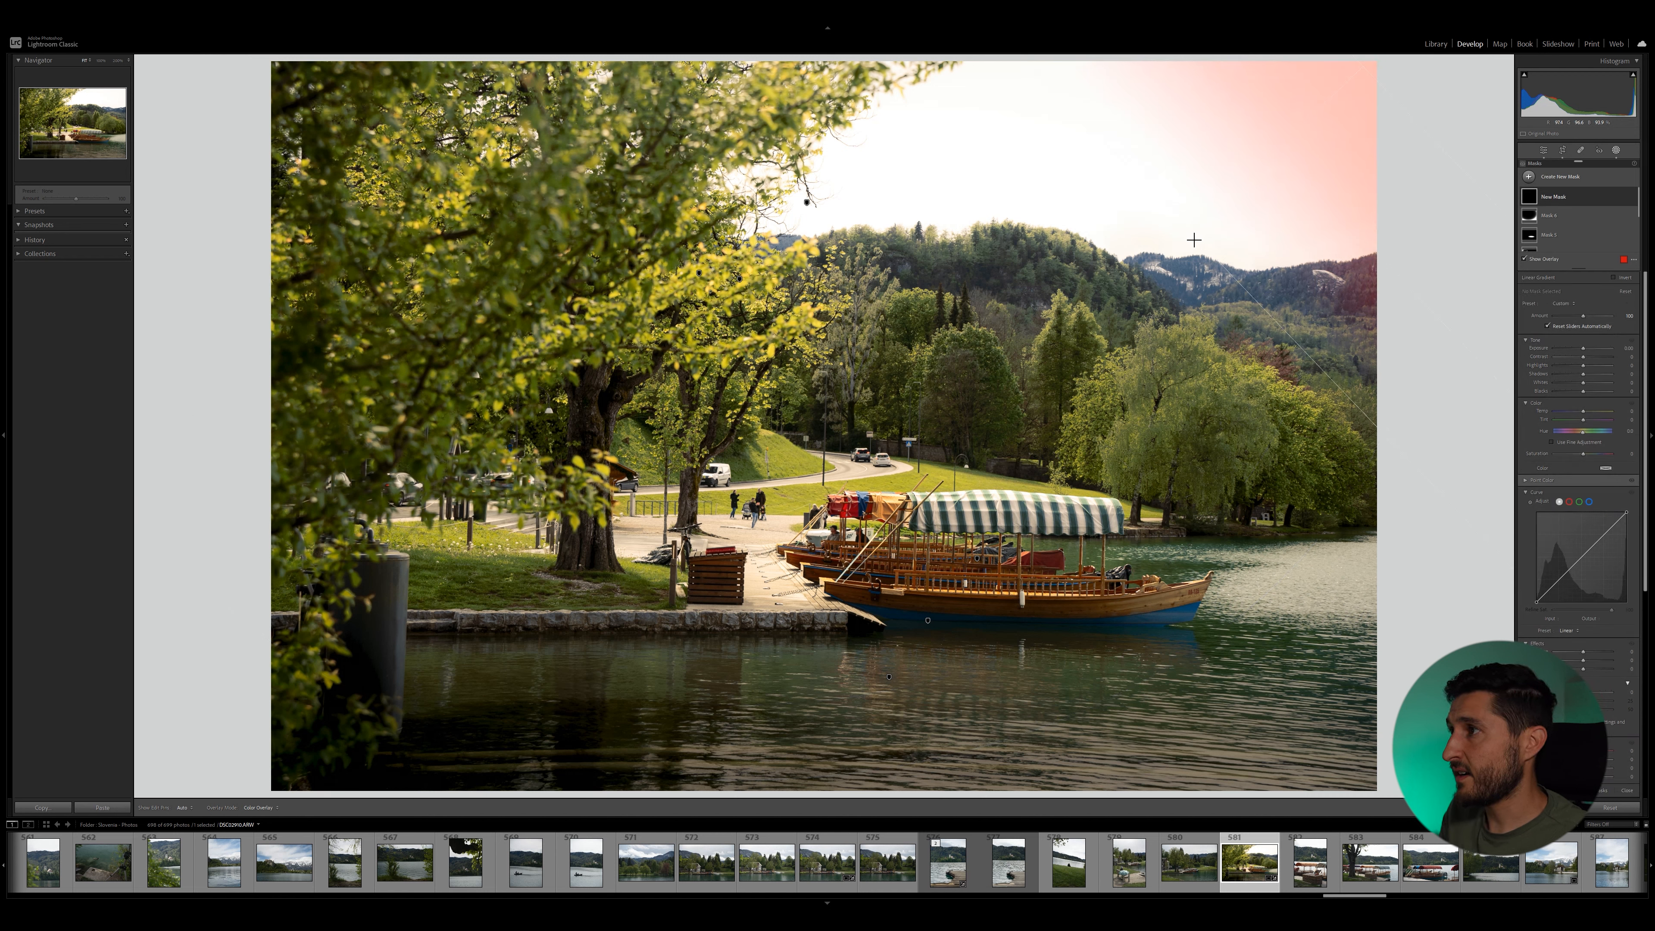
right_click(1528, 196)
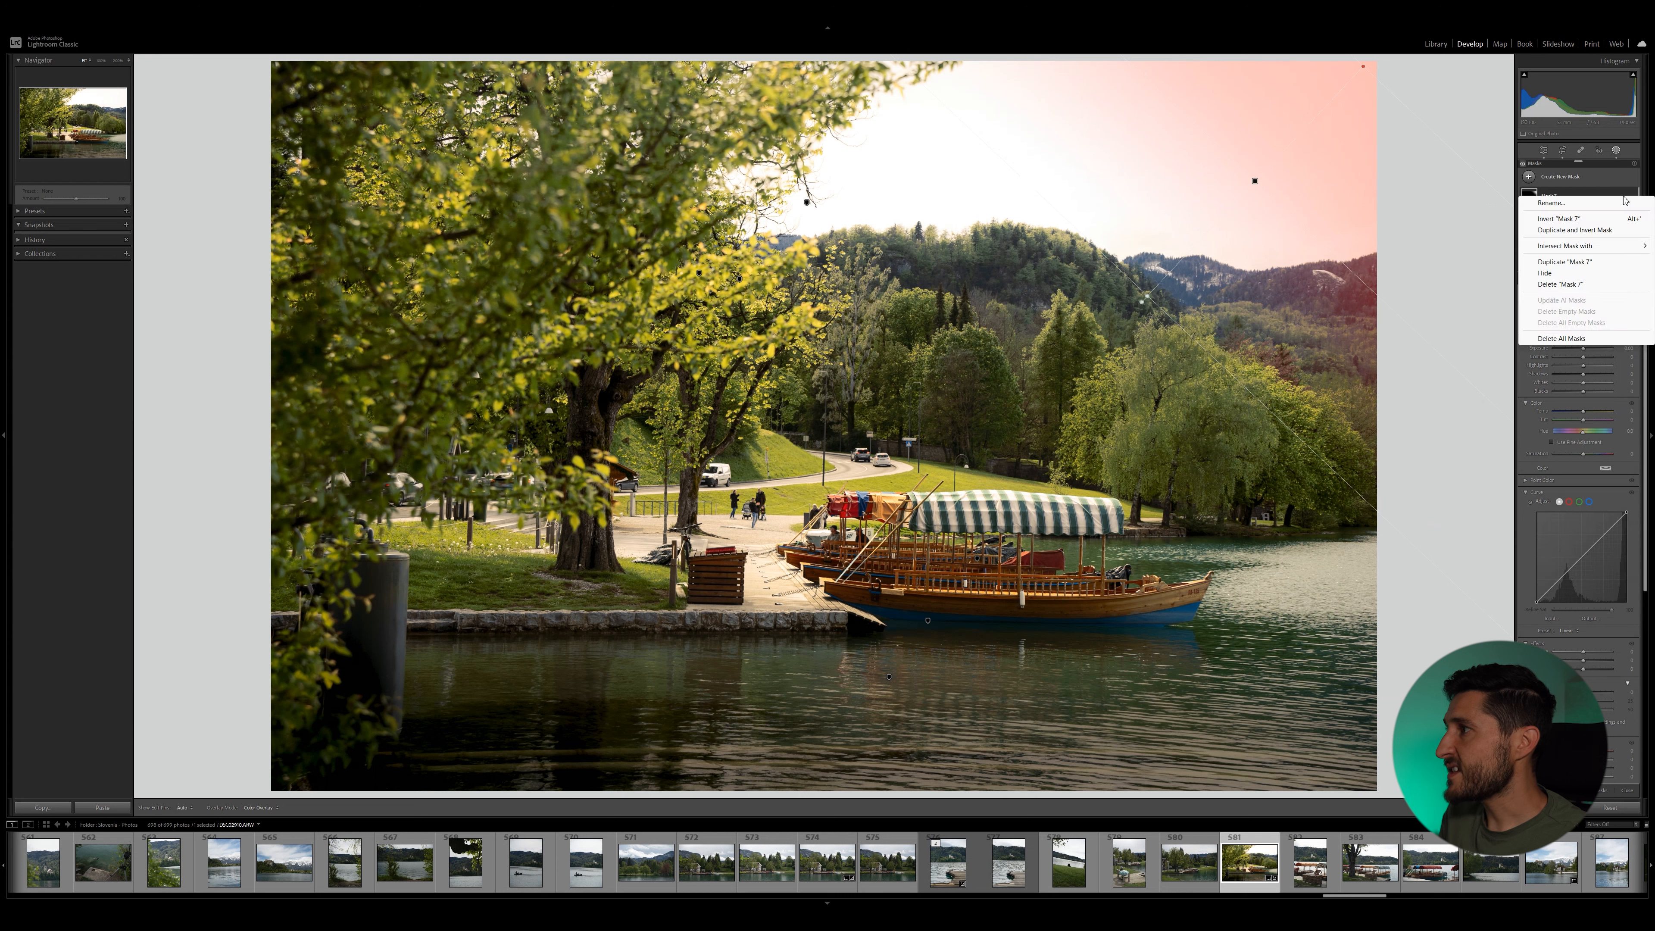
mouse_move(1602, 255)
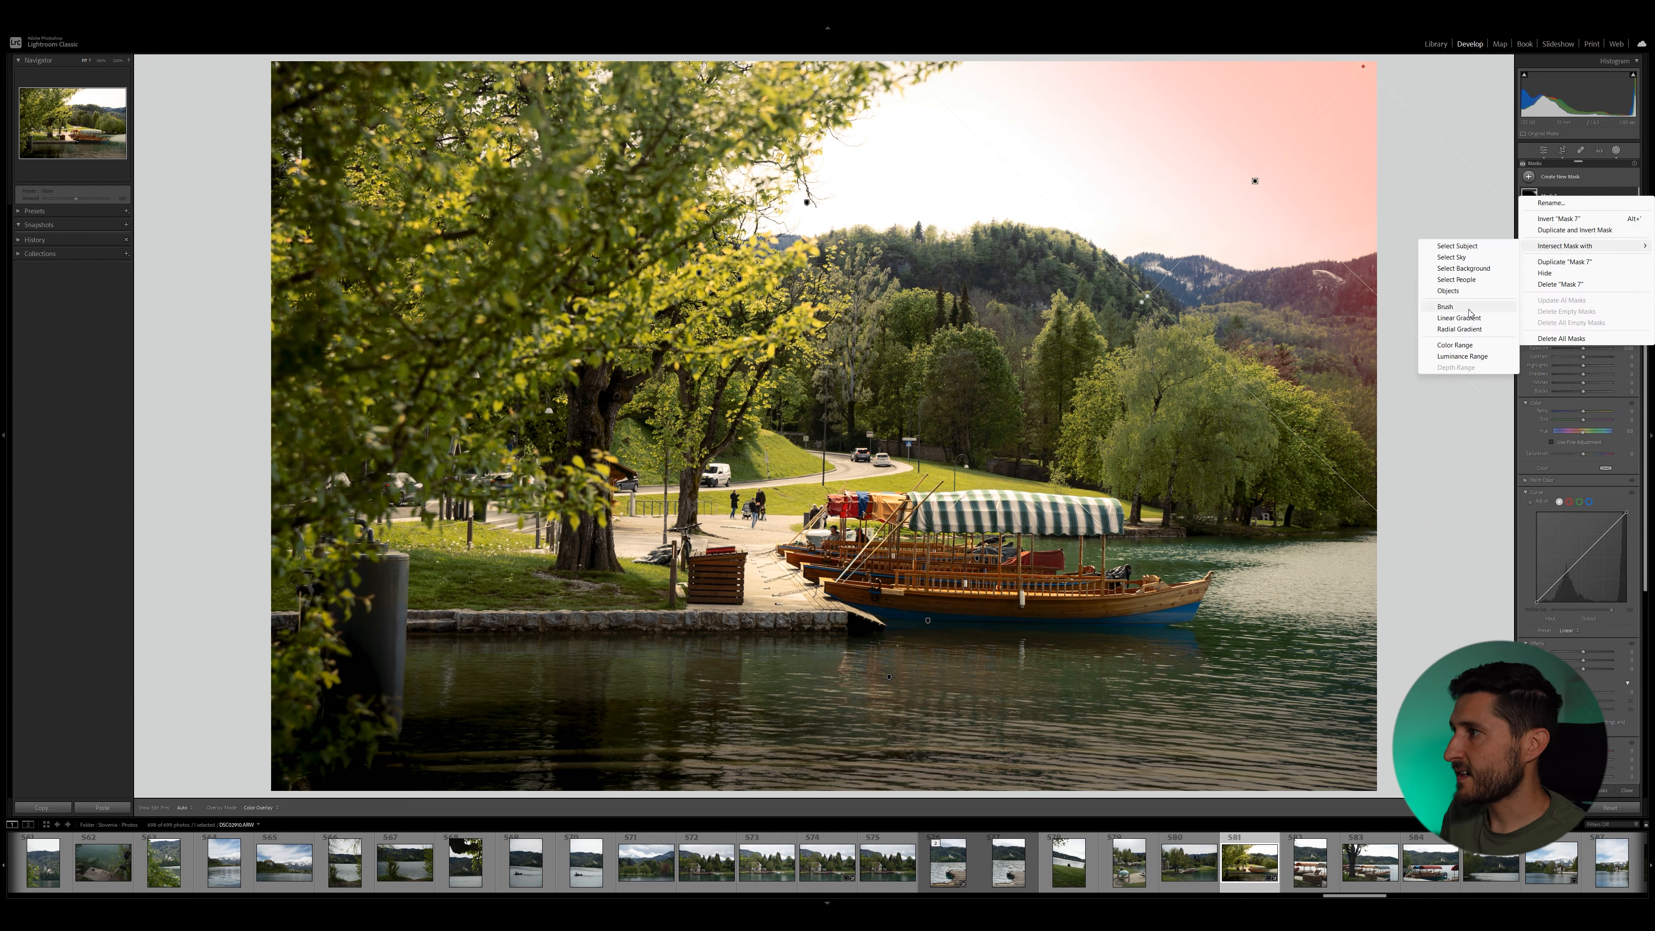
left_click(1472, 268)
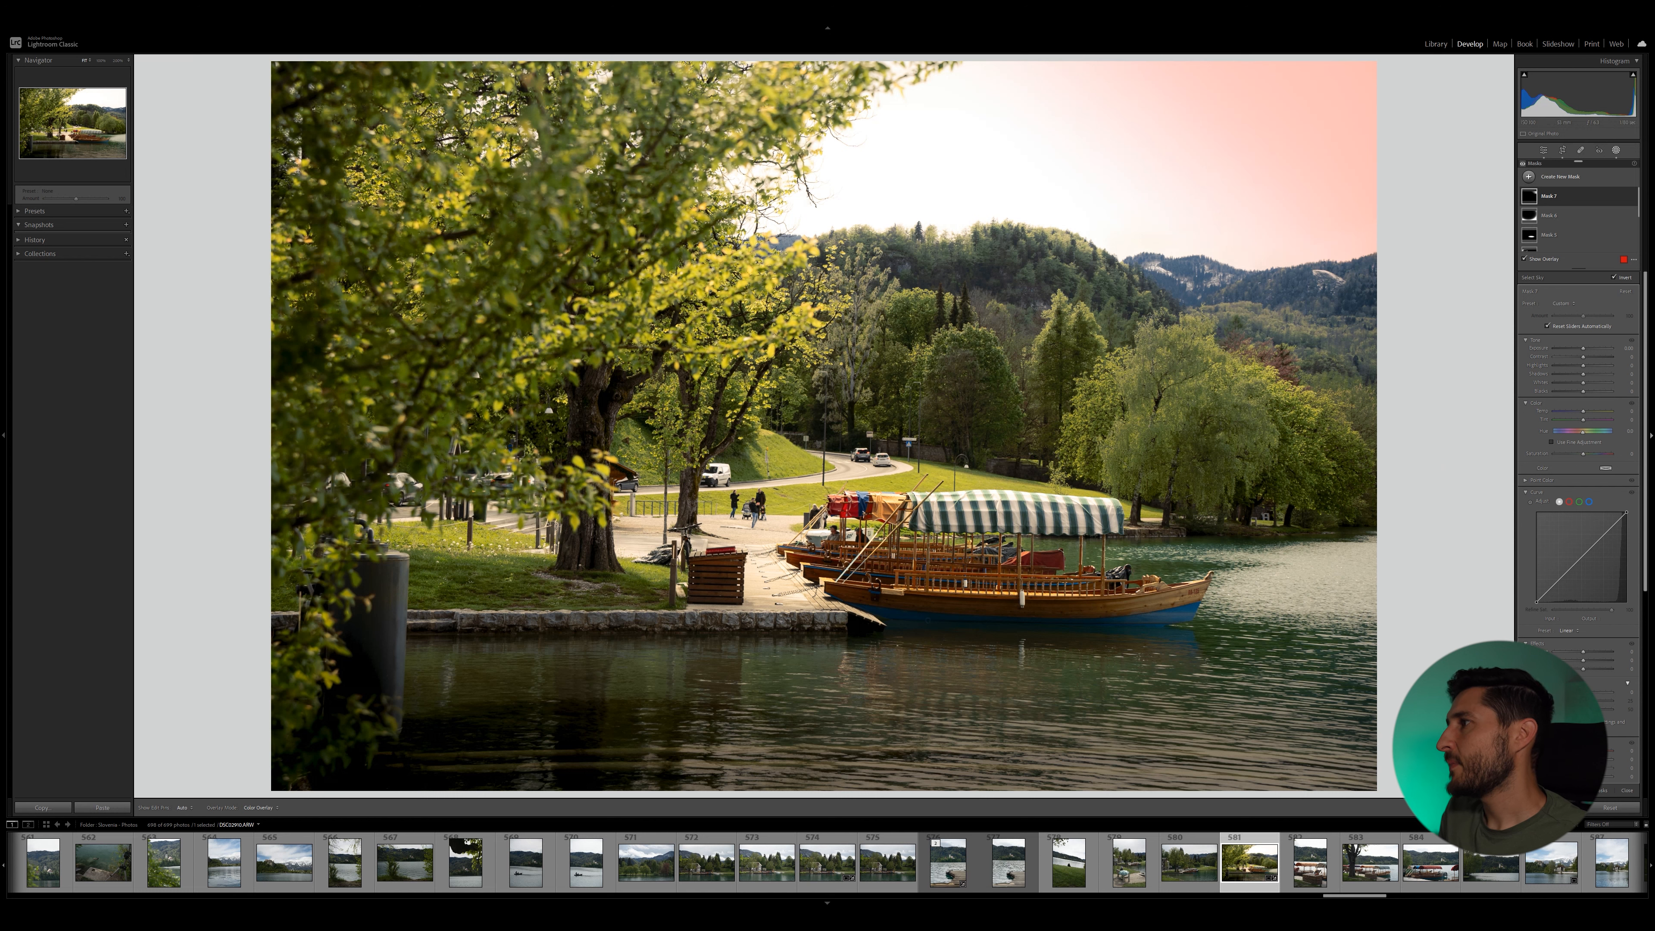
Step: Darken the sky's linear gradient mask with lower exposure and highlights, and move it further toward the tree
left_click_drag(1584, 348, 1580, 350)
left_click_drag(1584, 366, 1579, 367)
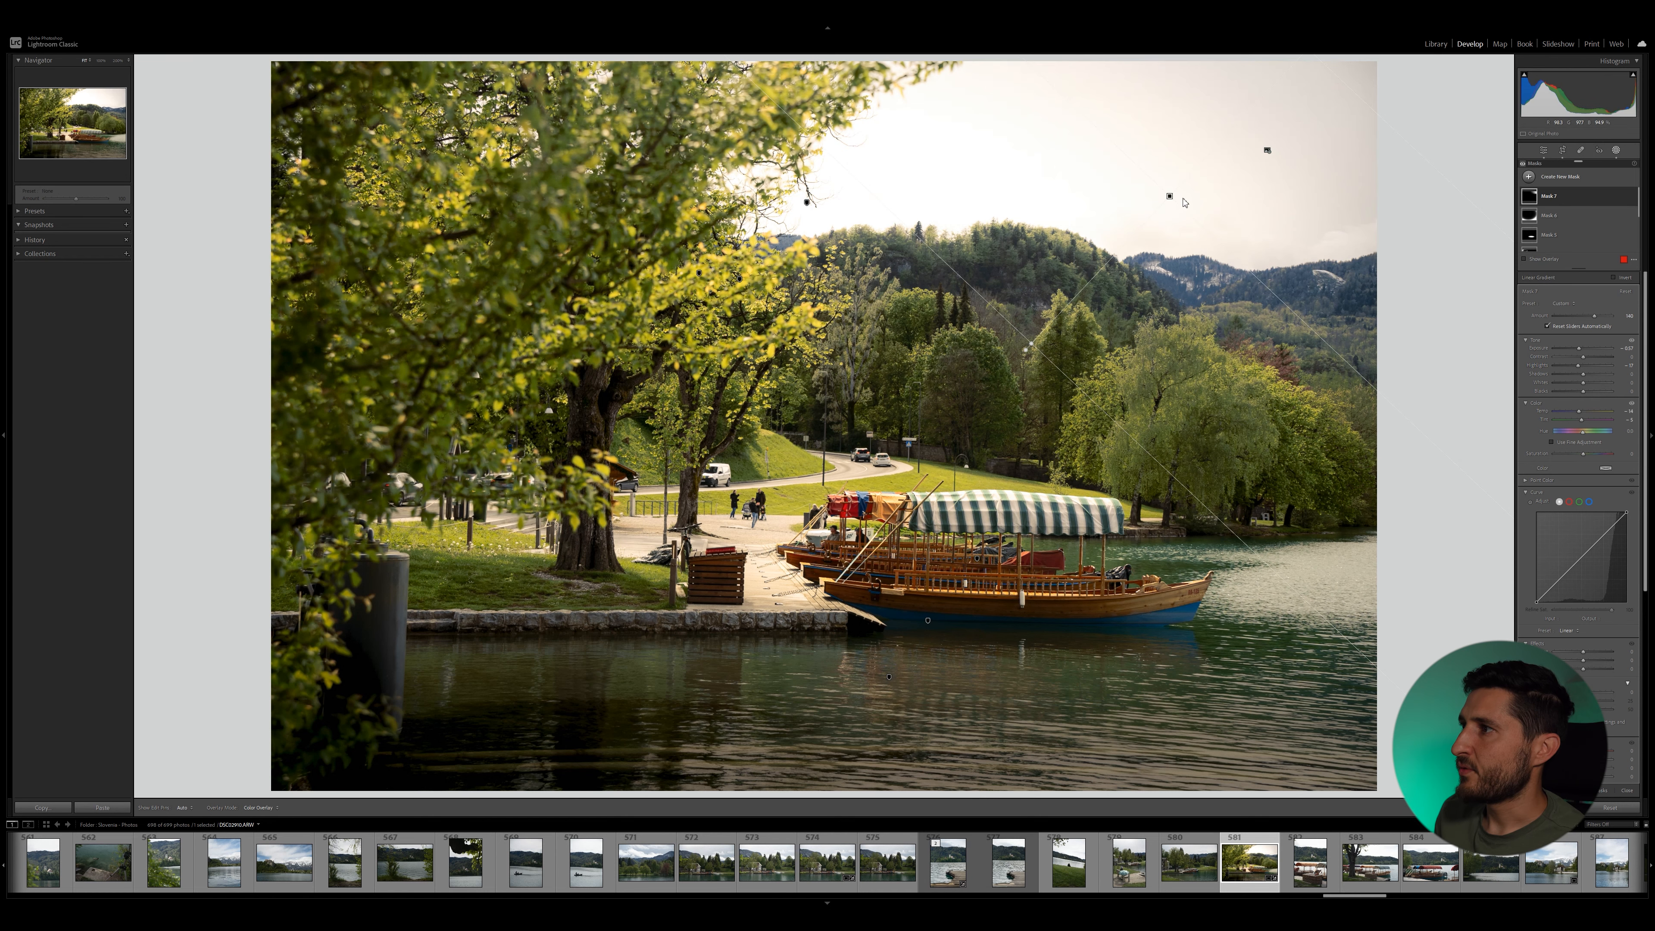
left_click_drag(1174, 197, 1172, 192)
left_click_drag(1173, 197, 1130, 206)
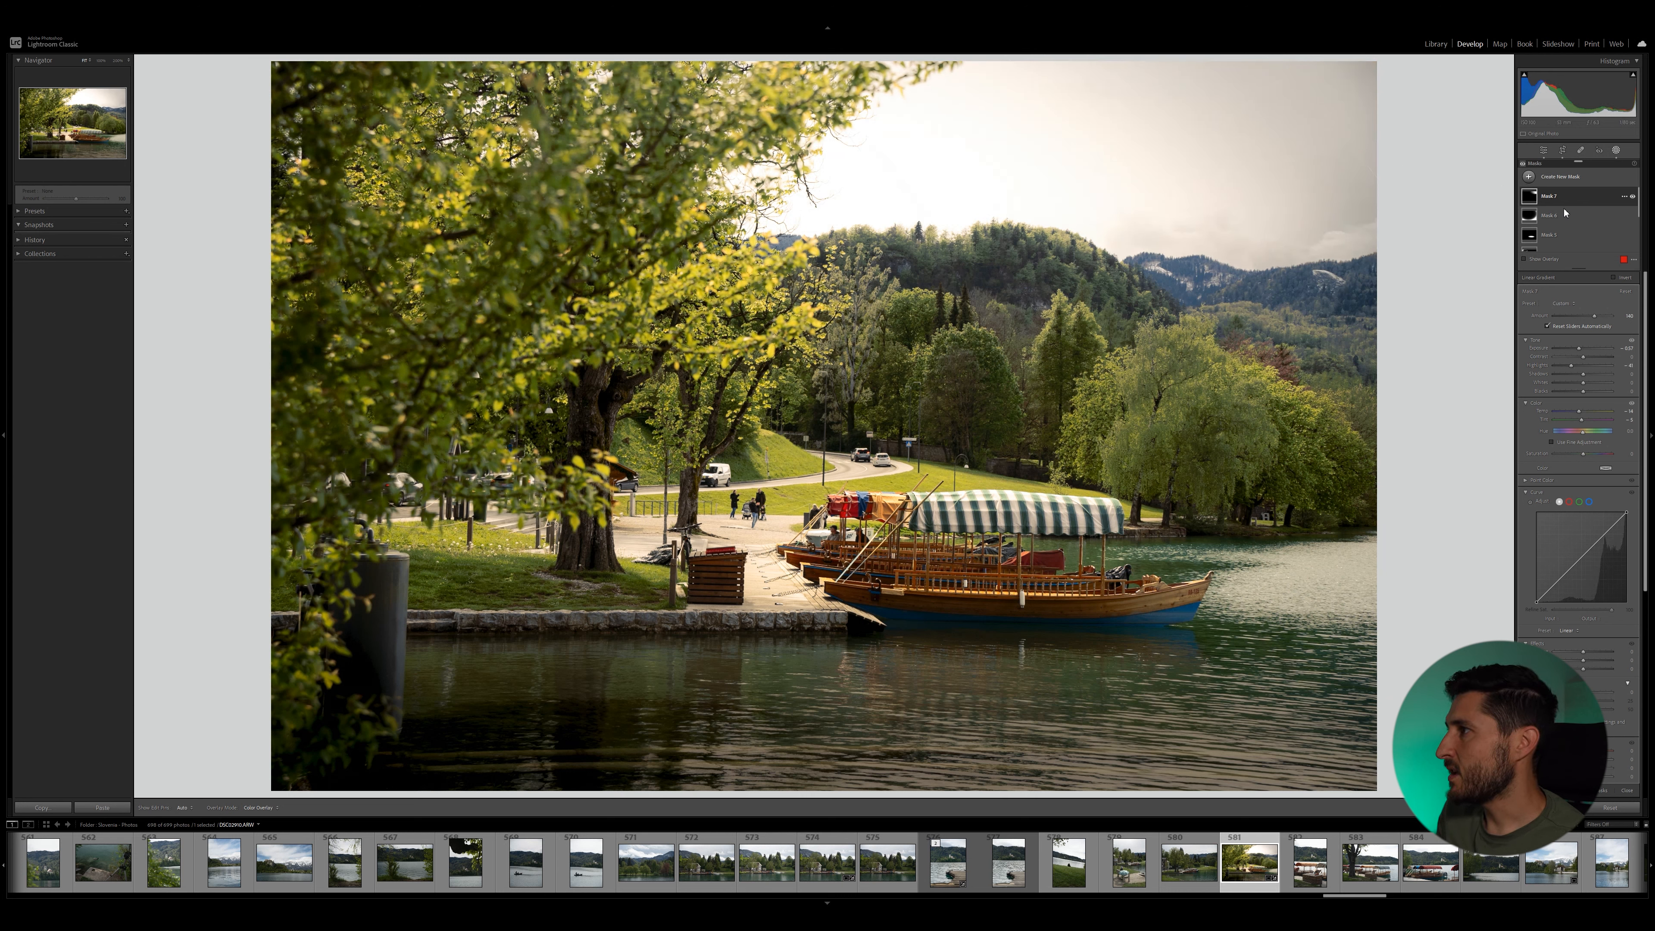
Step: Select the radial gradient in Mask 2 and slightly lower the mask's overall amount
scroll(1564, 225, "down", 2)
scroll(1562, 233, "down", 1)
left_click(1560, 231)
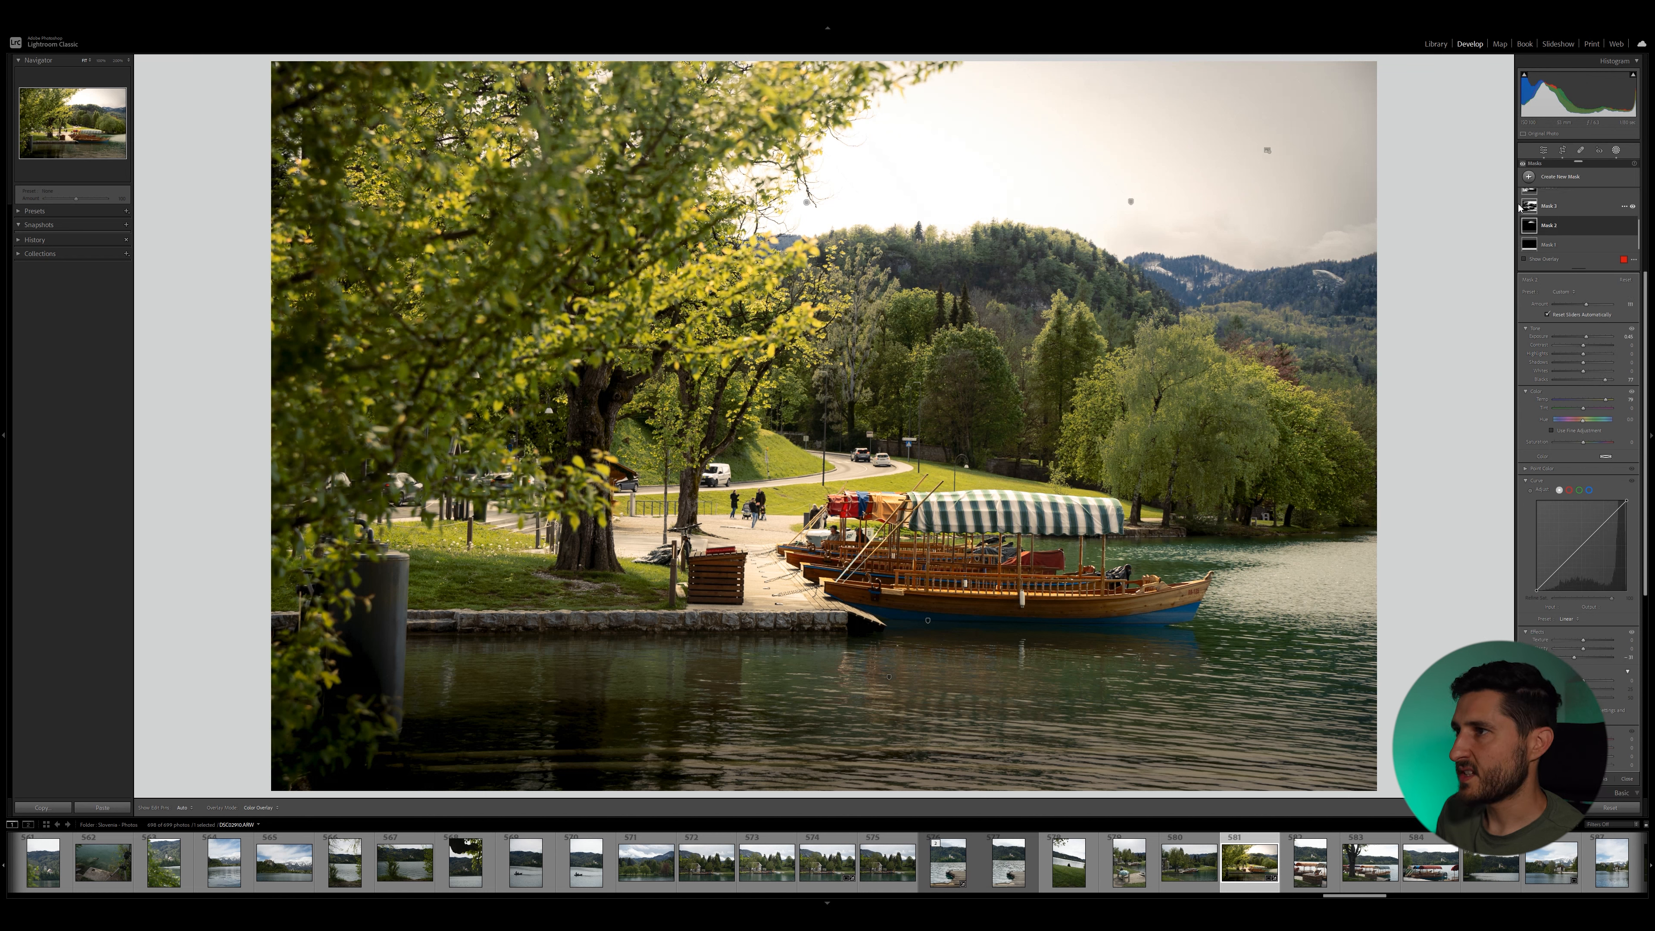
left_click(807, 203)
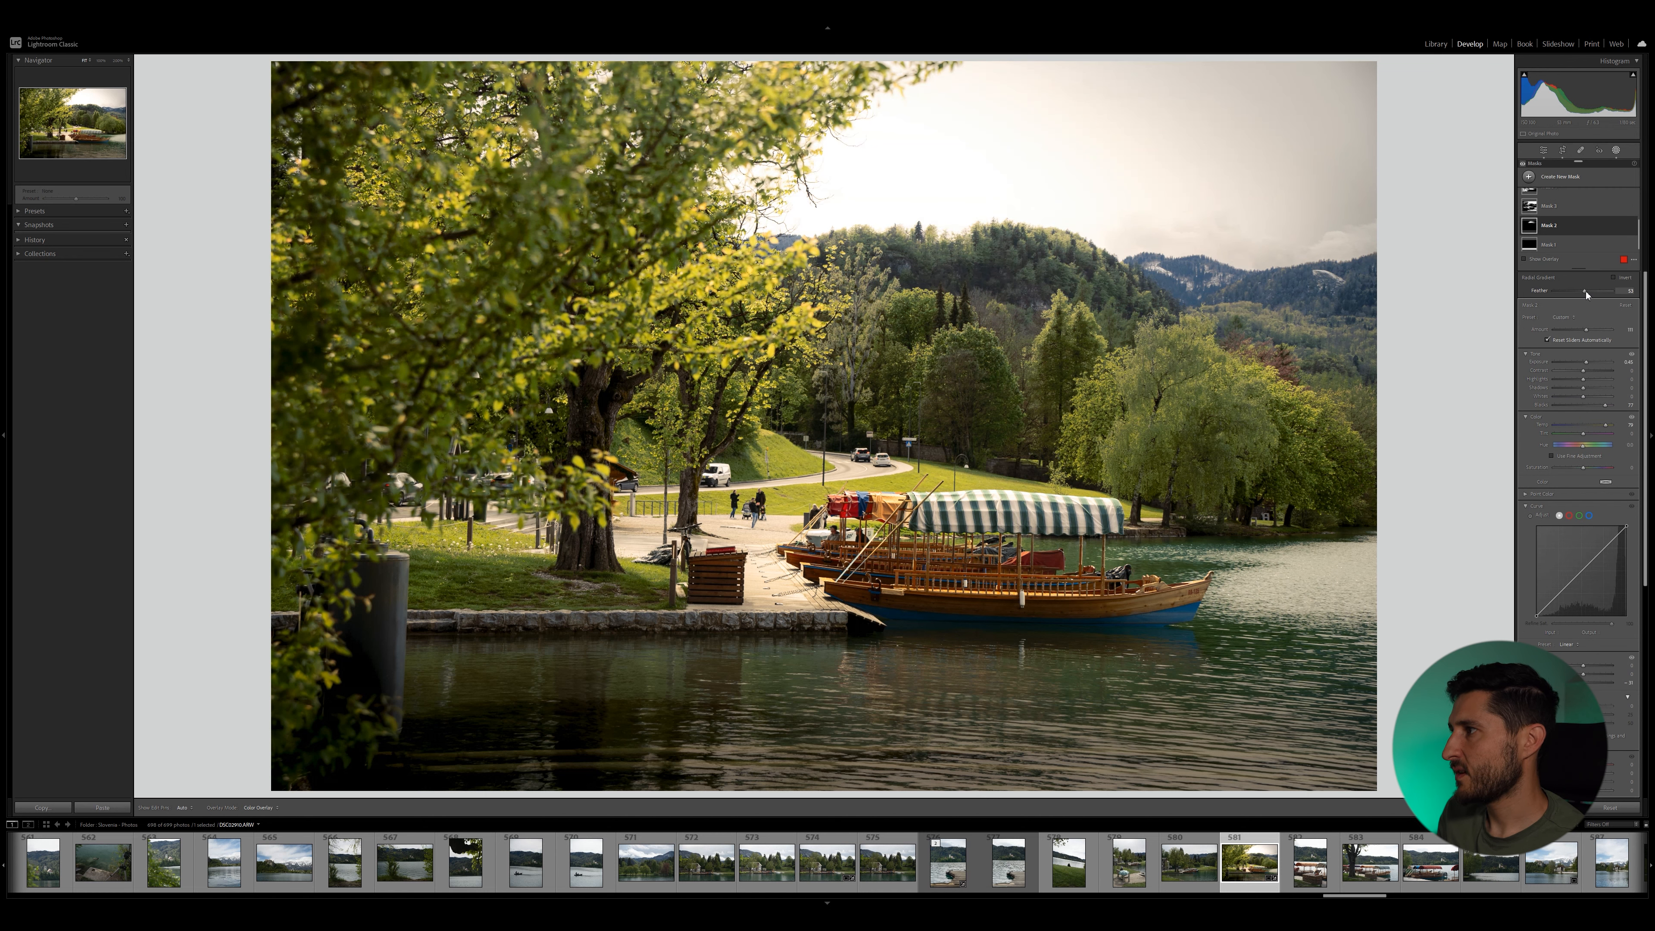
left_click_drag(1587, 330, 1582, 333)
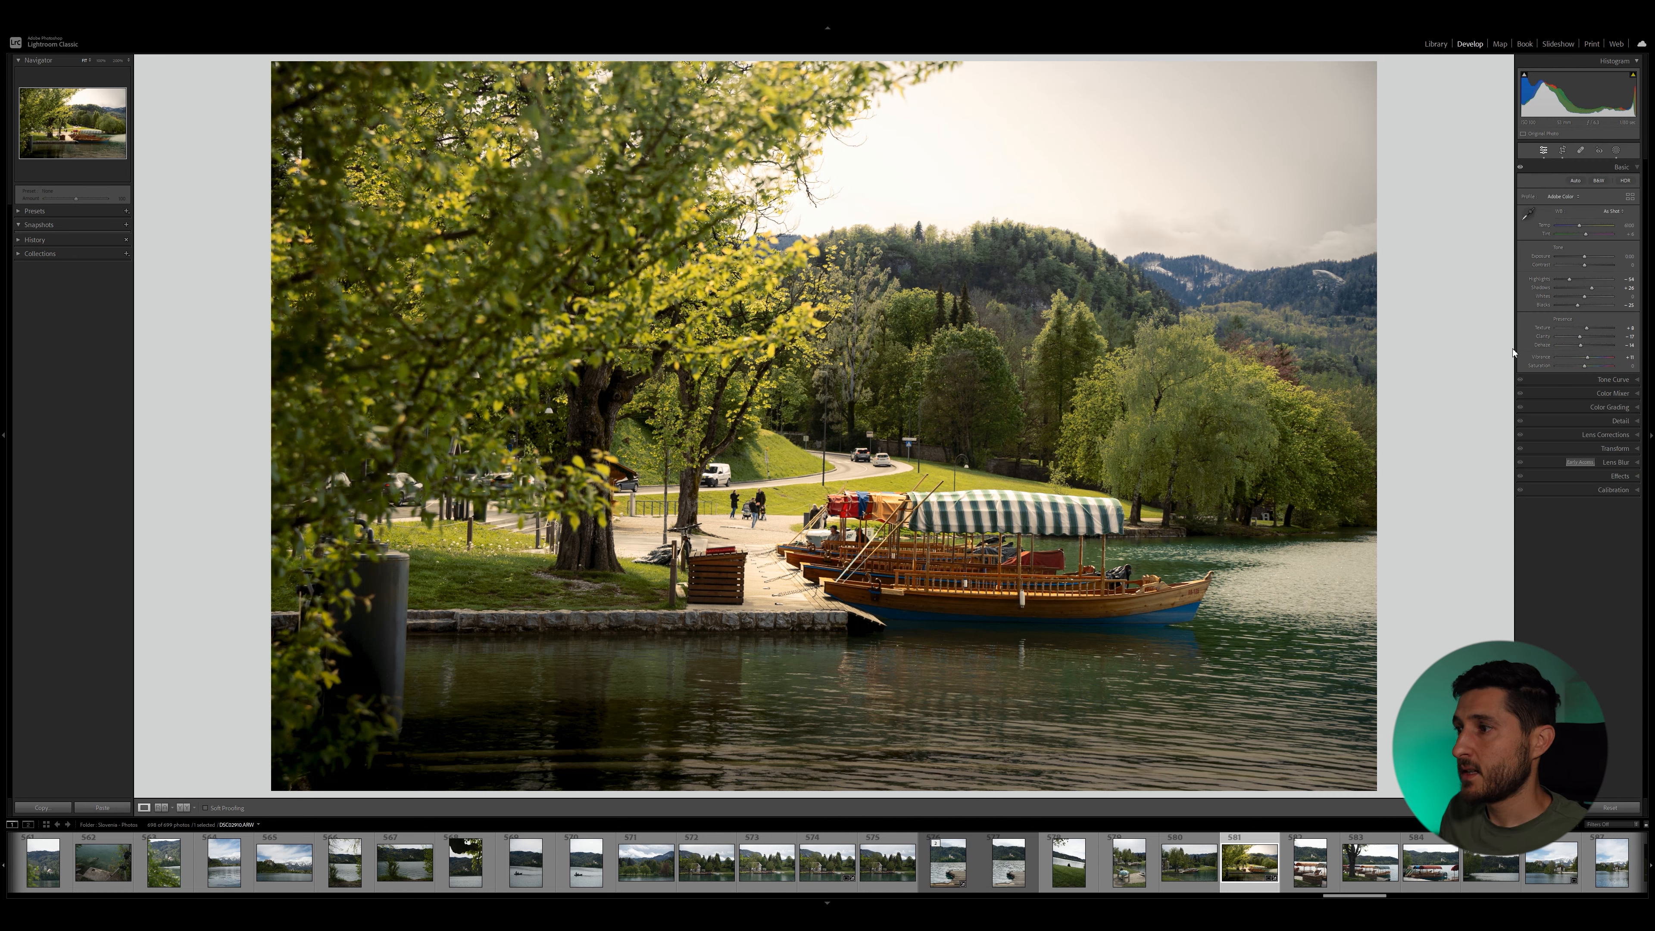
Step: In the Color Mixer, shift the yellow hue slightly toward orange and raise the yellow saturation a little
left_click(1638, 394)
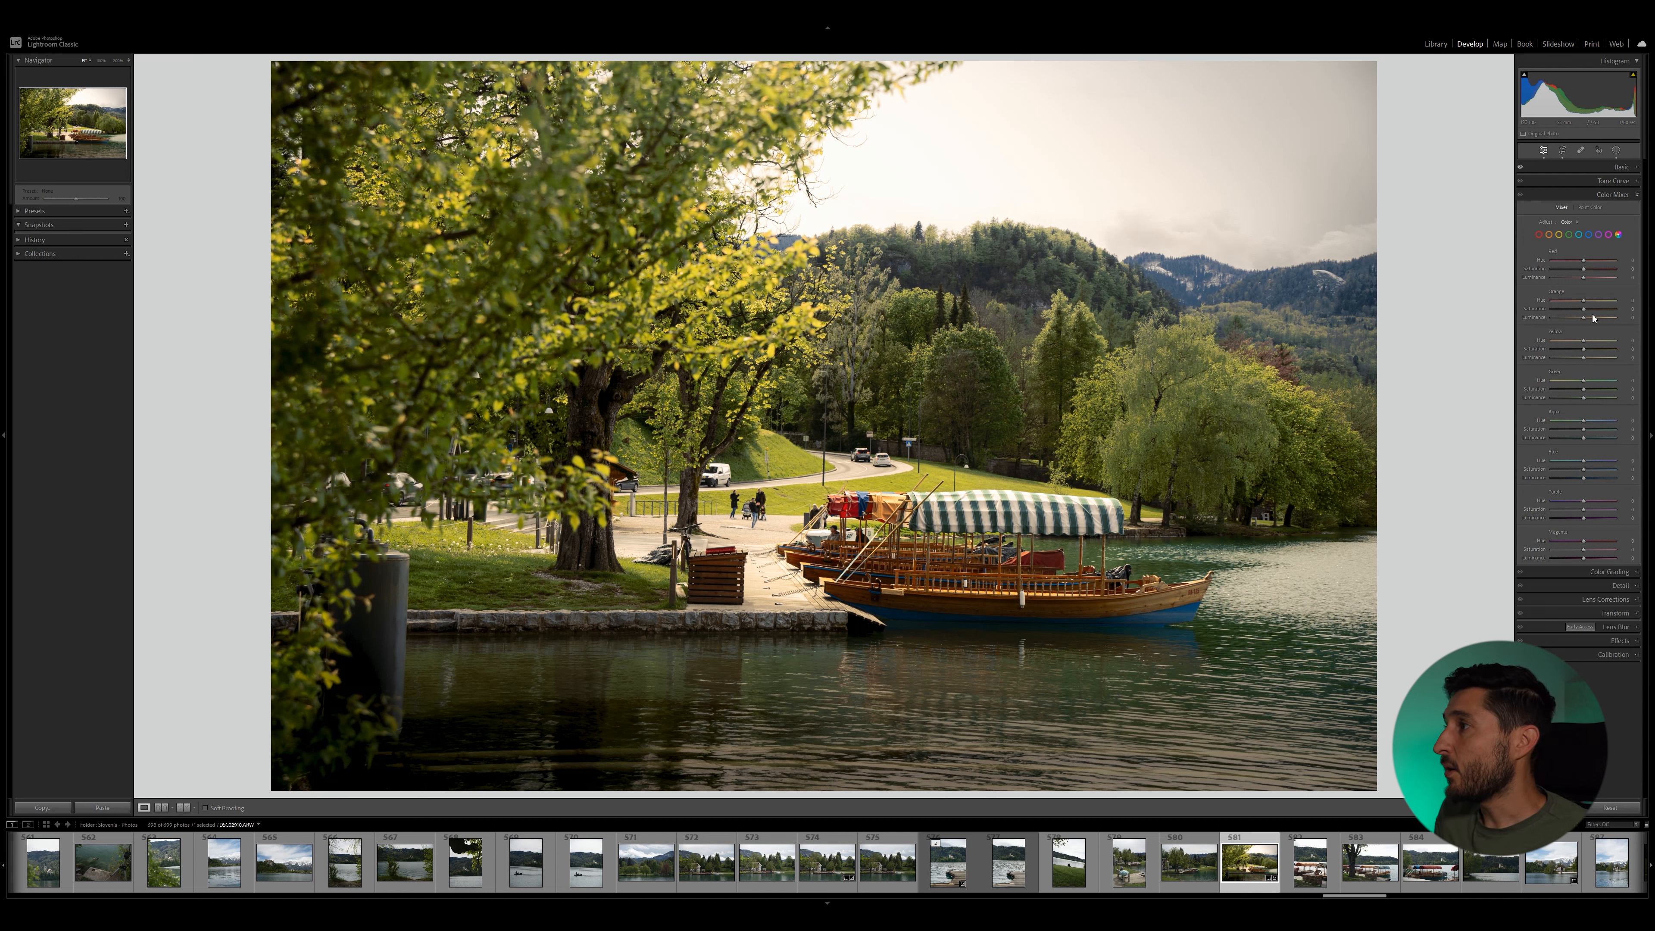
left_click(1569, 235)
left_click(1559, 236)
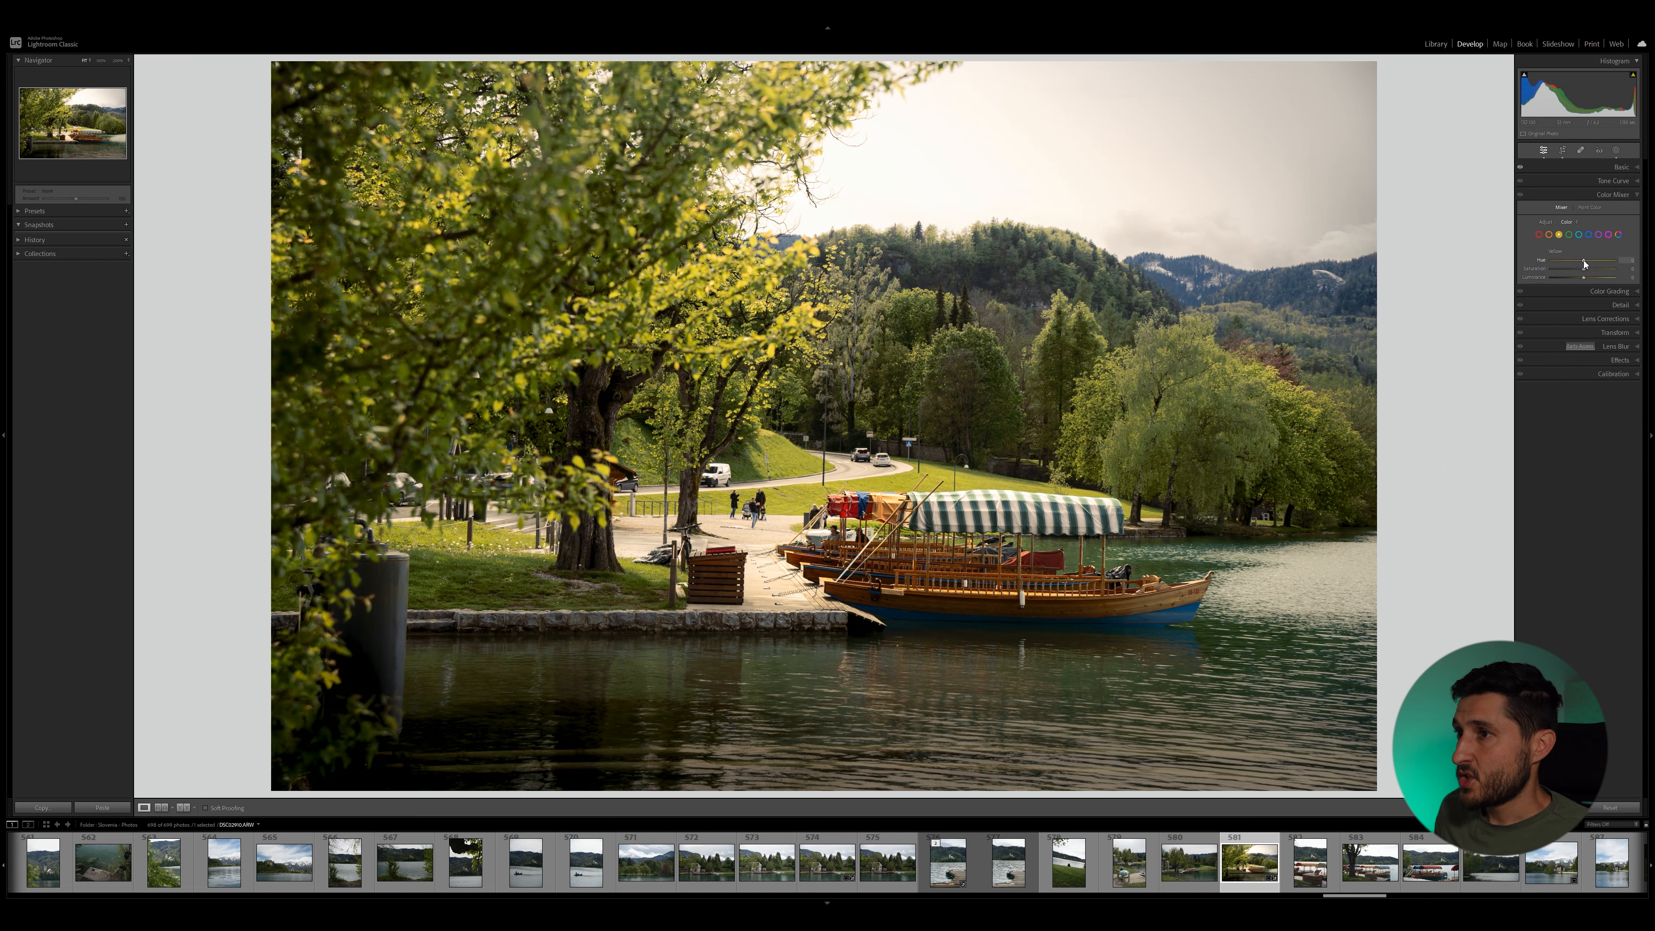
left_click_drag(1584, 261, 1580, 261)
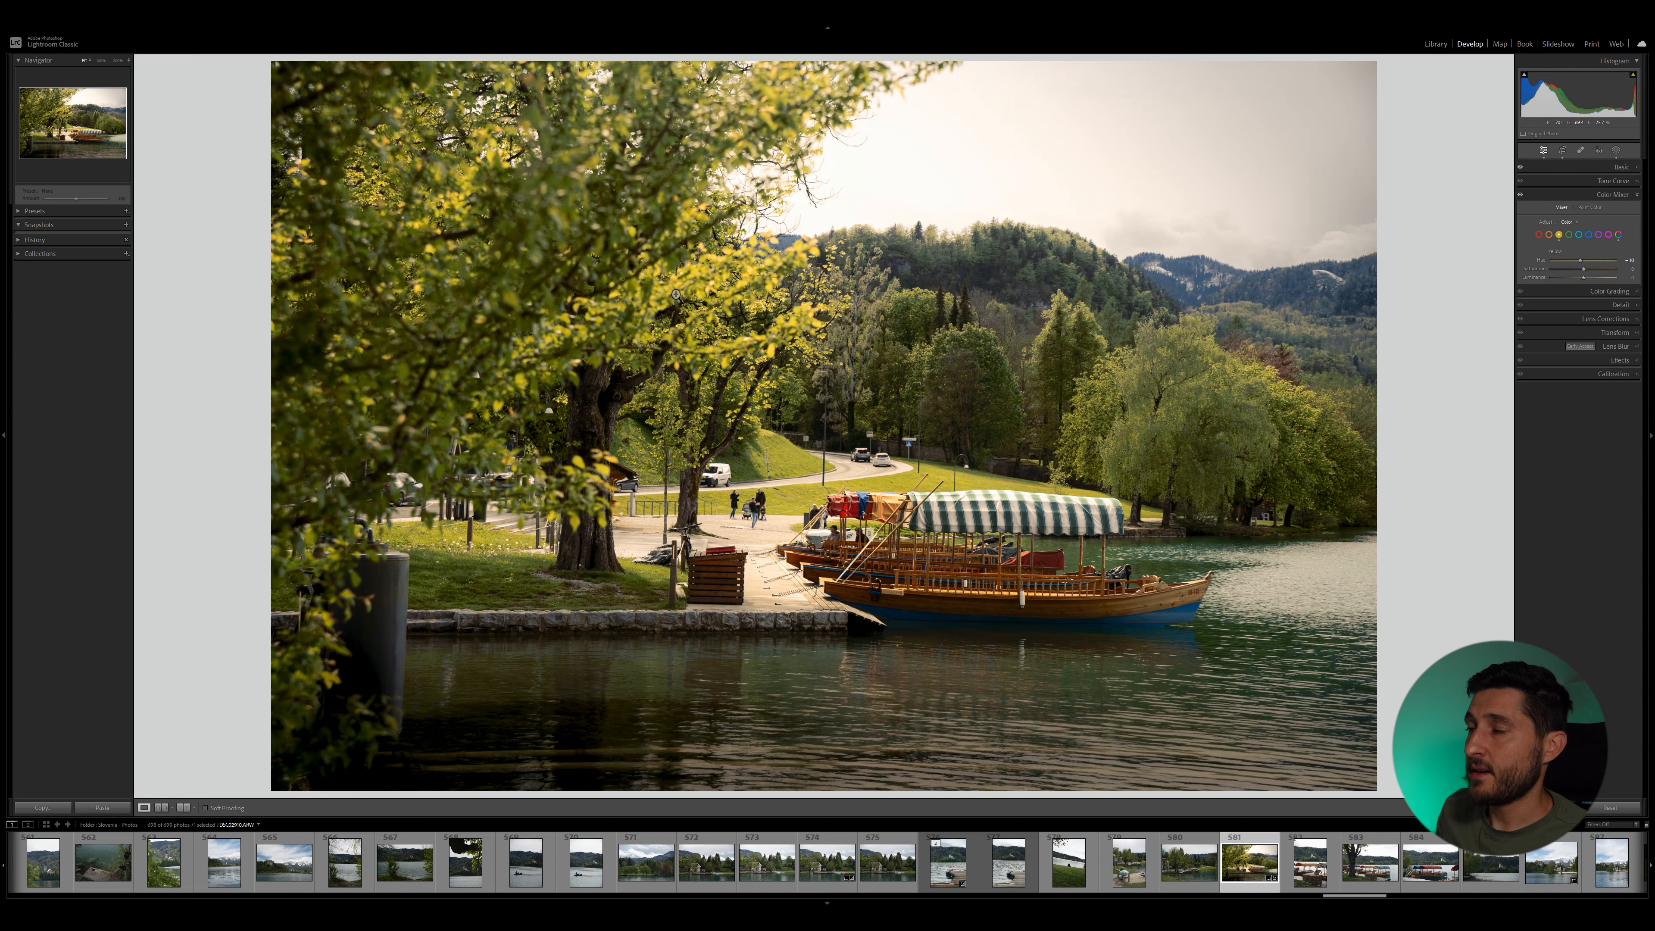
left_click_drag(1580, 261, 1584, 263)
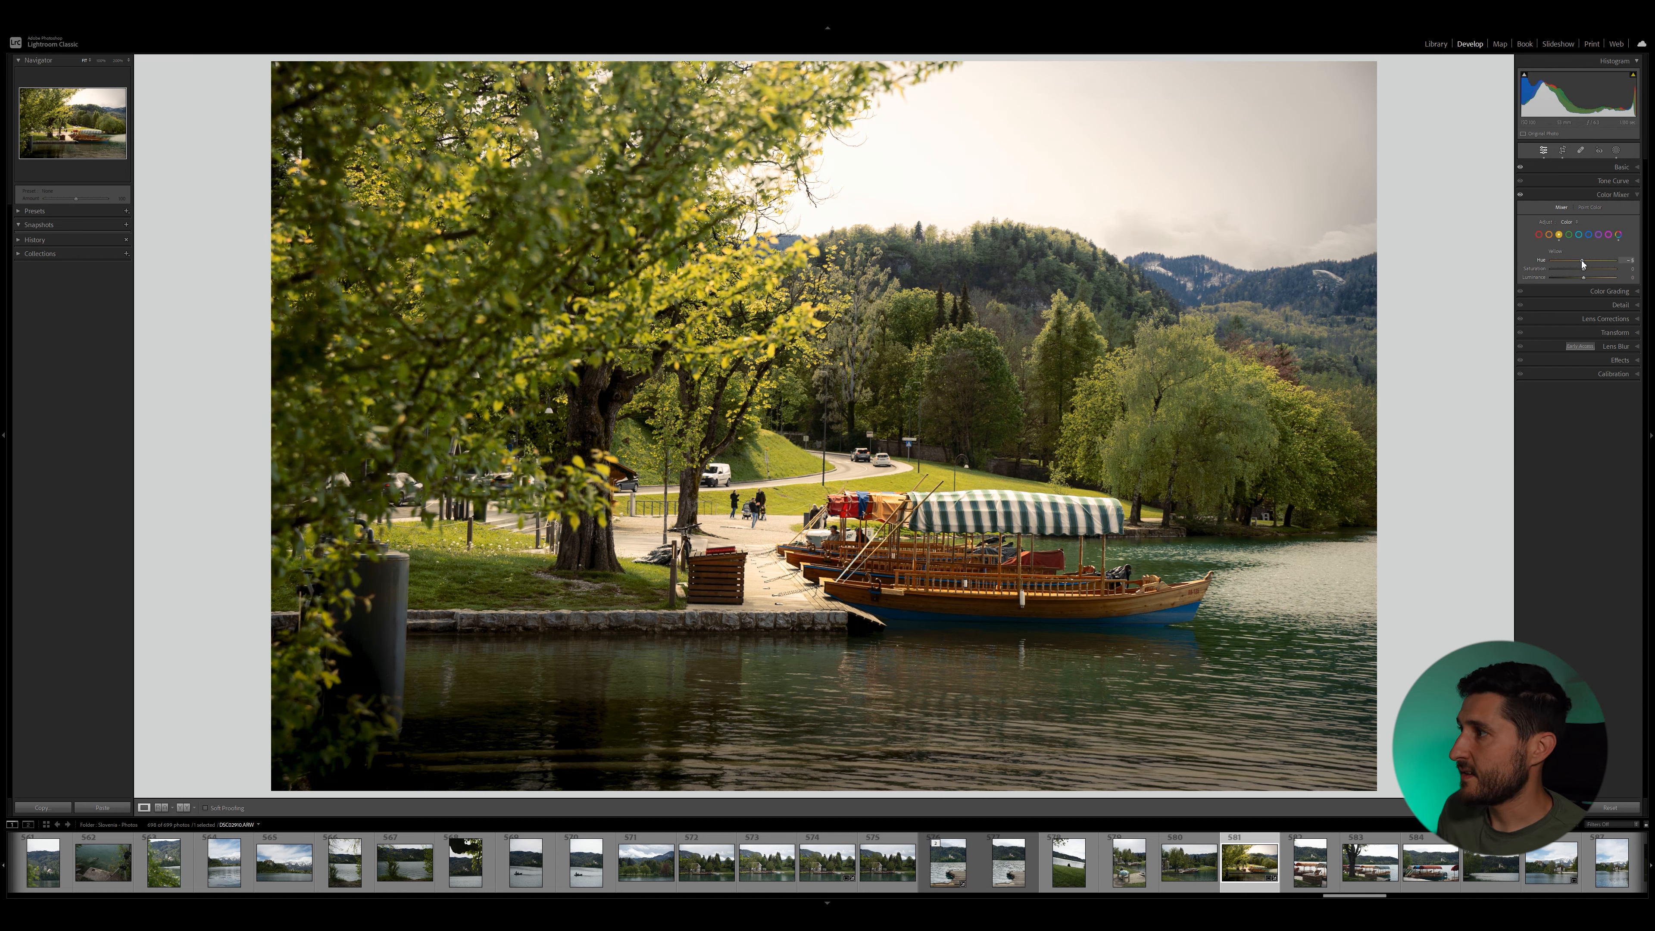
left_click_drag(1585, 270, 1589, 270)
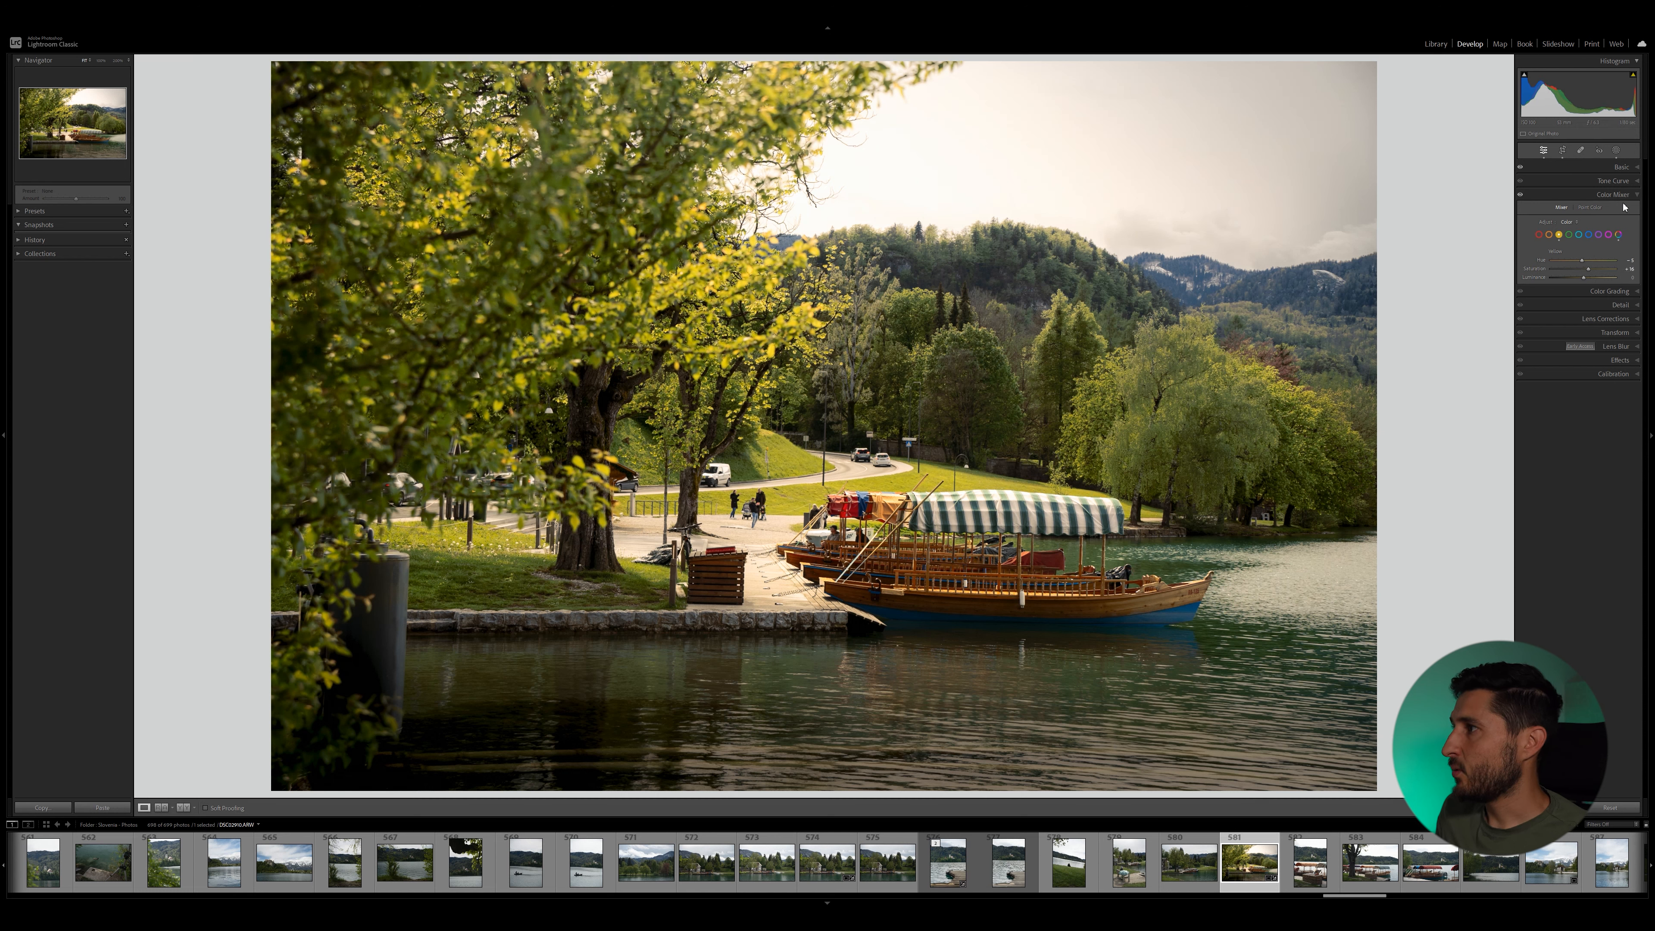
Step: Push the green tones toward teal in the Color Mixer, and make the reds more saturated and slightly darker
left_click_drag(1585, 260, 1595, 263)
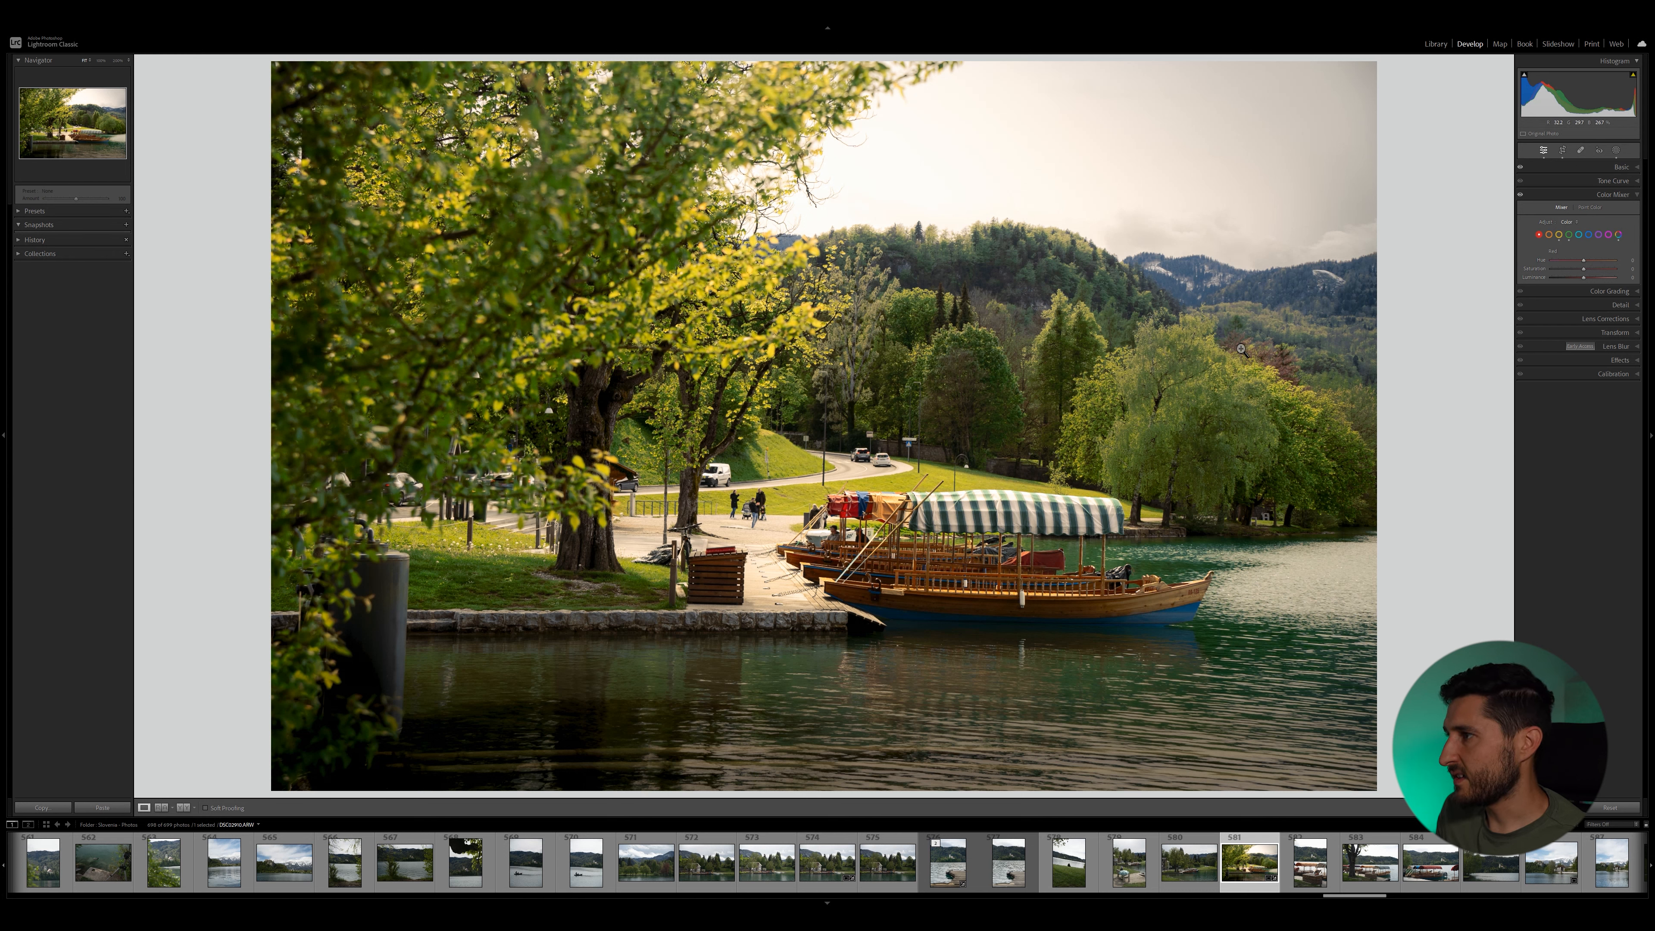
left_click_drag(1568, 269, 1592, 274)
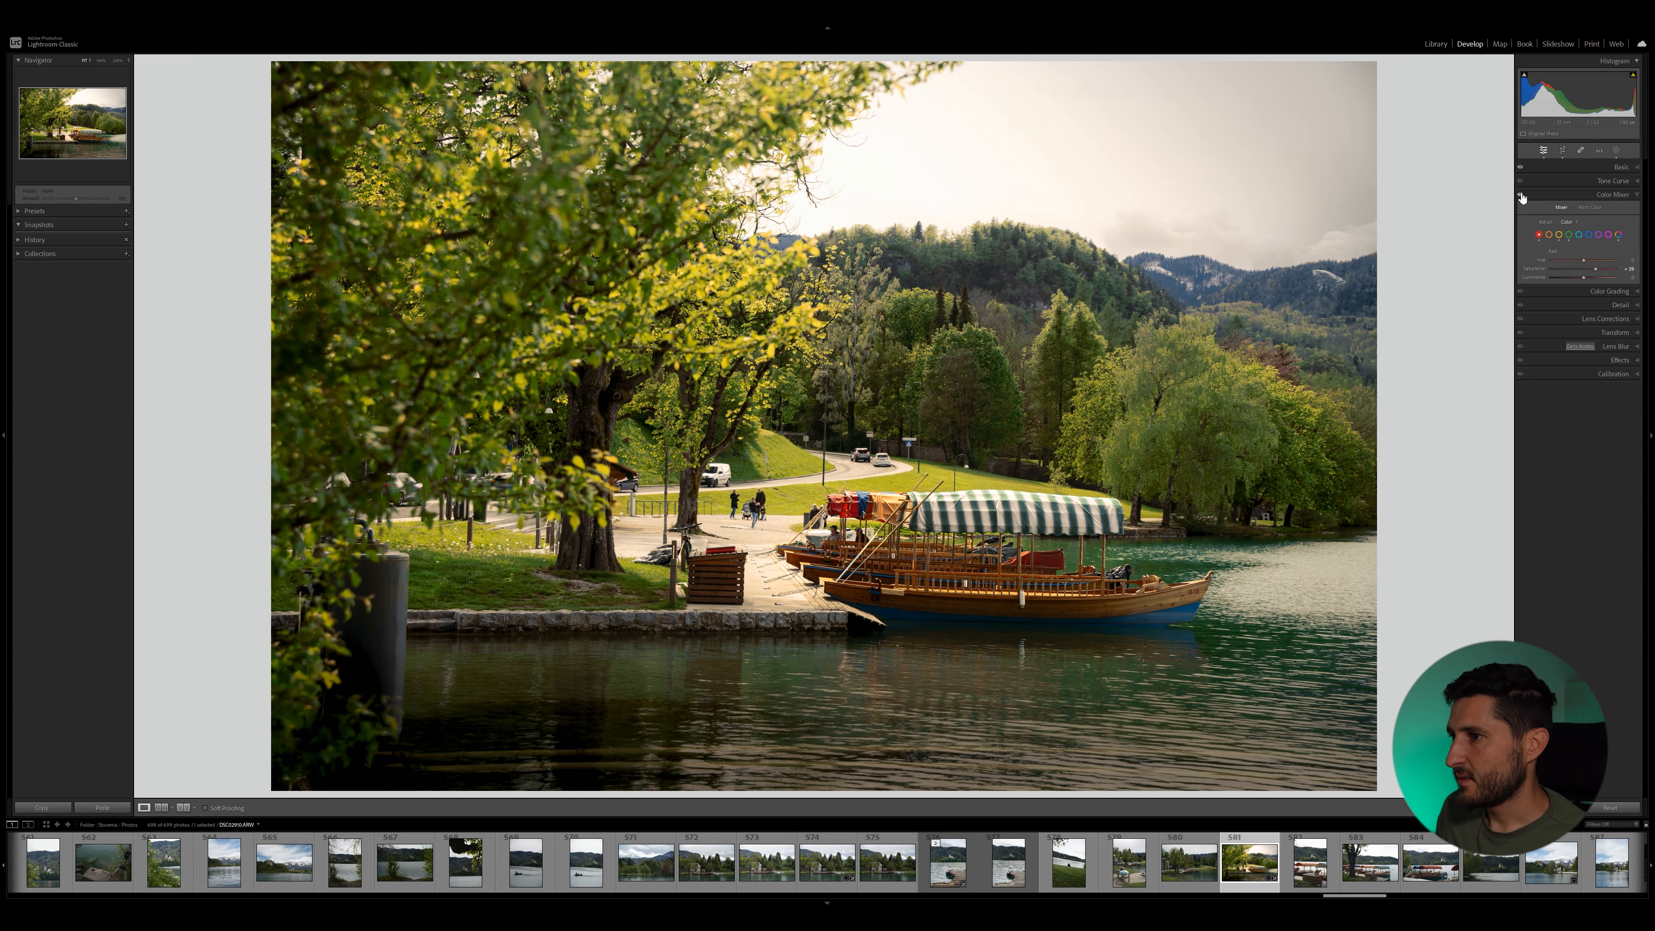
left_click_drag(1584, 277, 1580, 266)
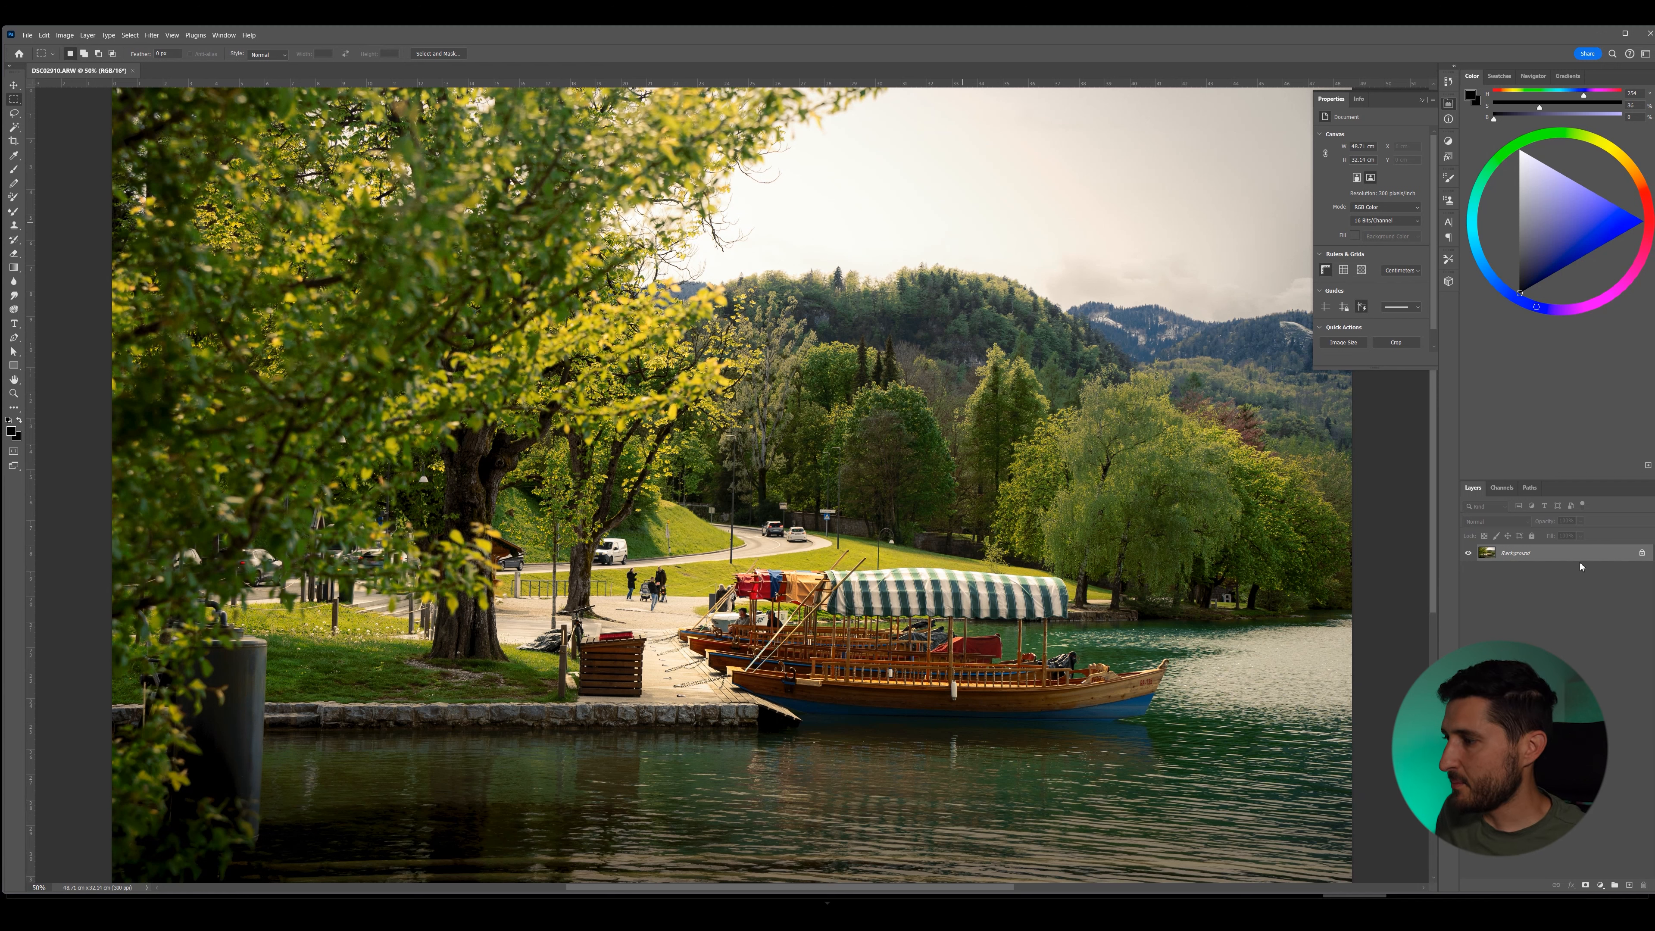
Step: In Photoshop, duplicate the background layer and remove the people on the path with a promptless Generative Fill over a lasso selection
key("ctrl+j")
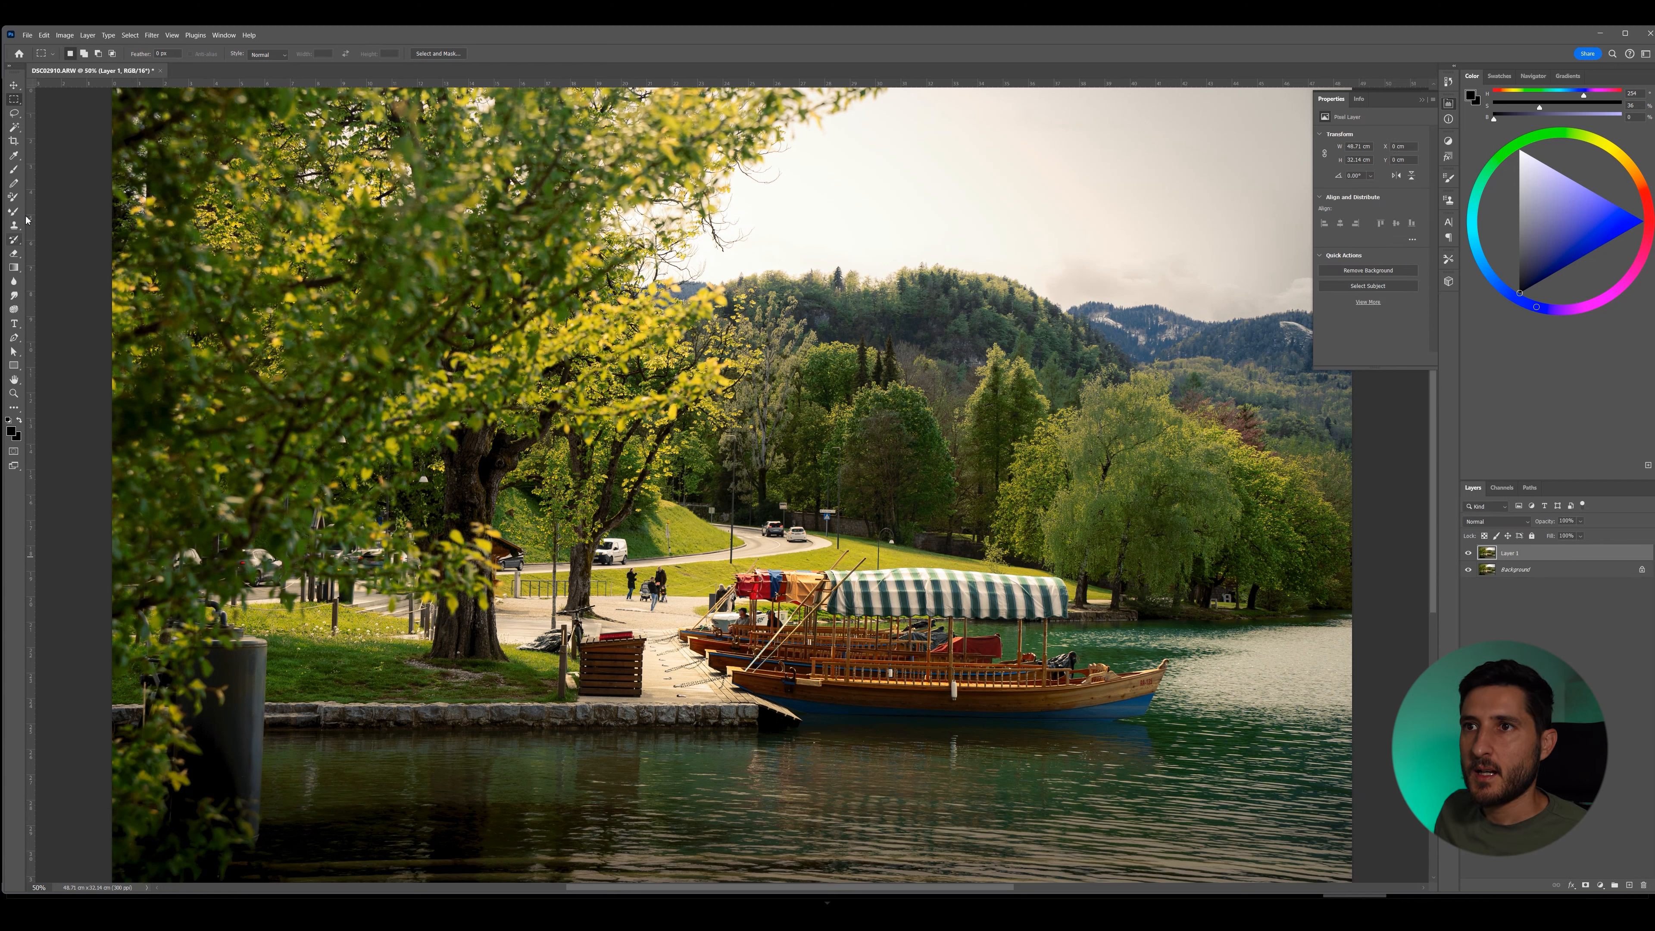
left_click(14, 113)
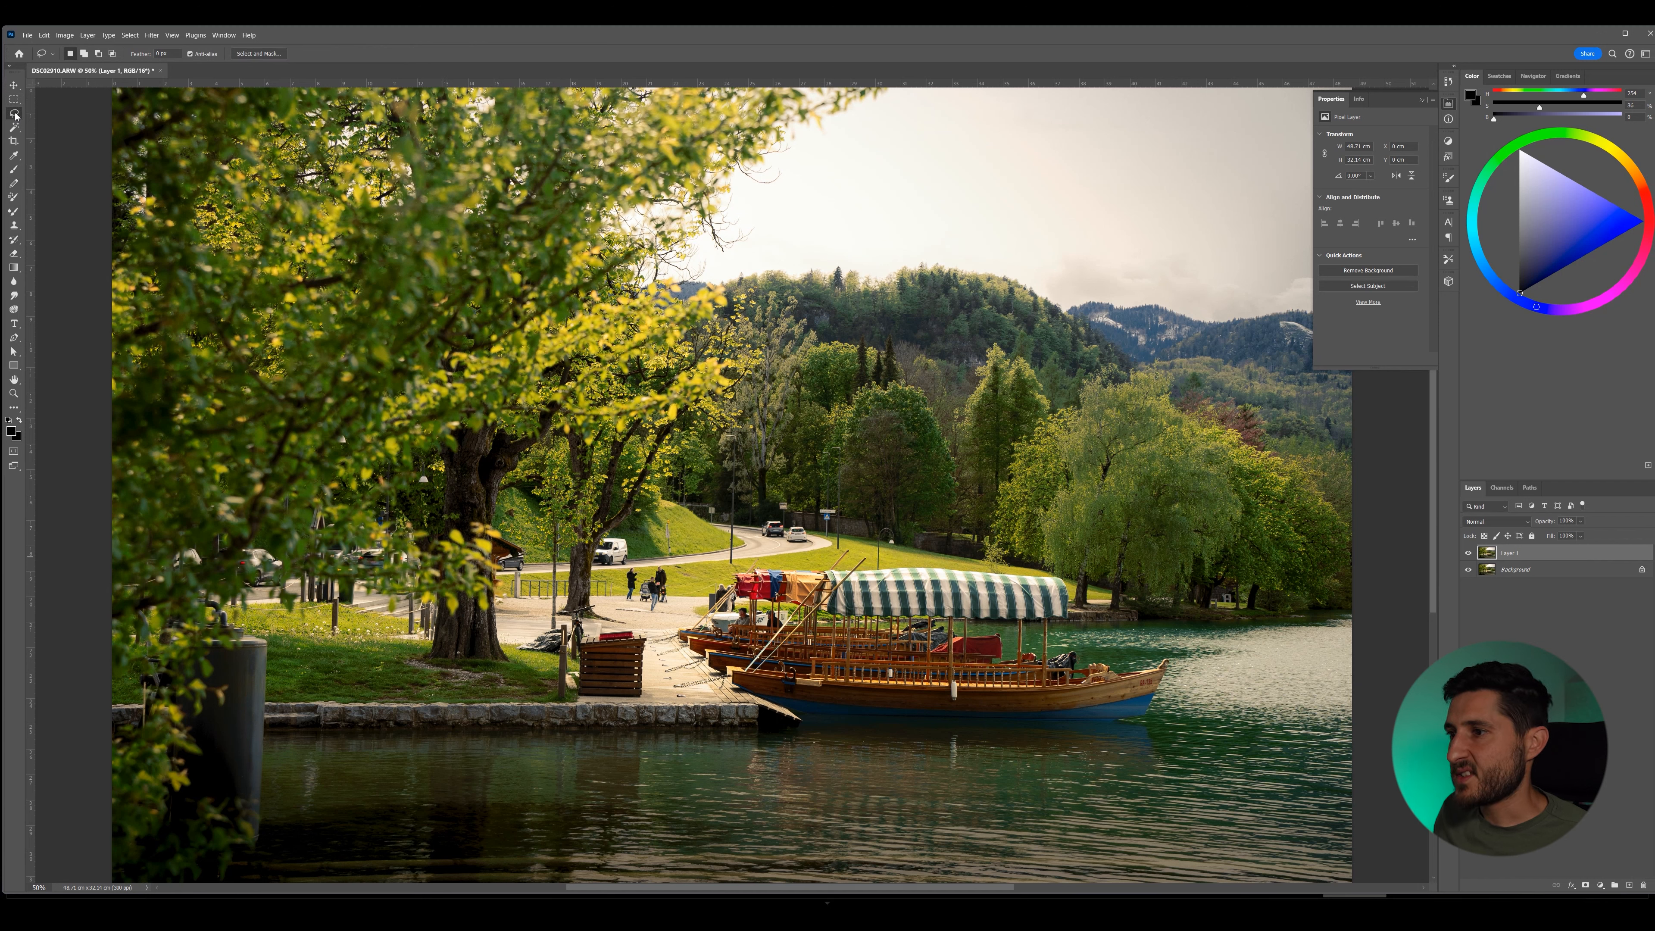
mouse_move(625, 585)
left_mouse_down()
mouse_move(623, 603)
mouse_move(671, 613)
mouse_move(662, 567)
mouse_move(623, 572)
mouse_move(624, 589)
left_mouse_up()
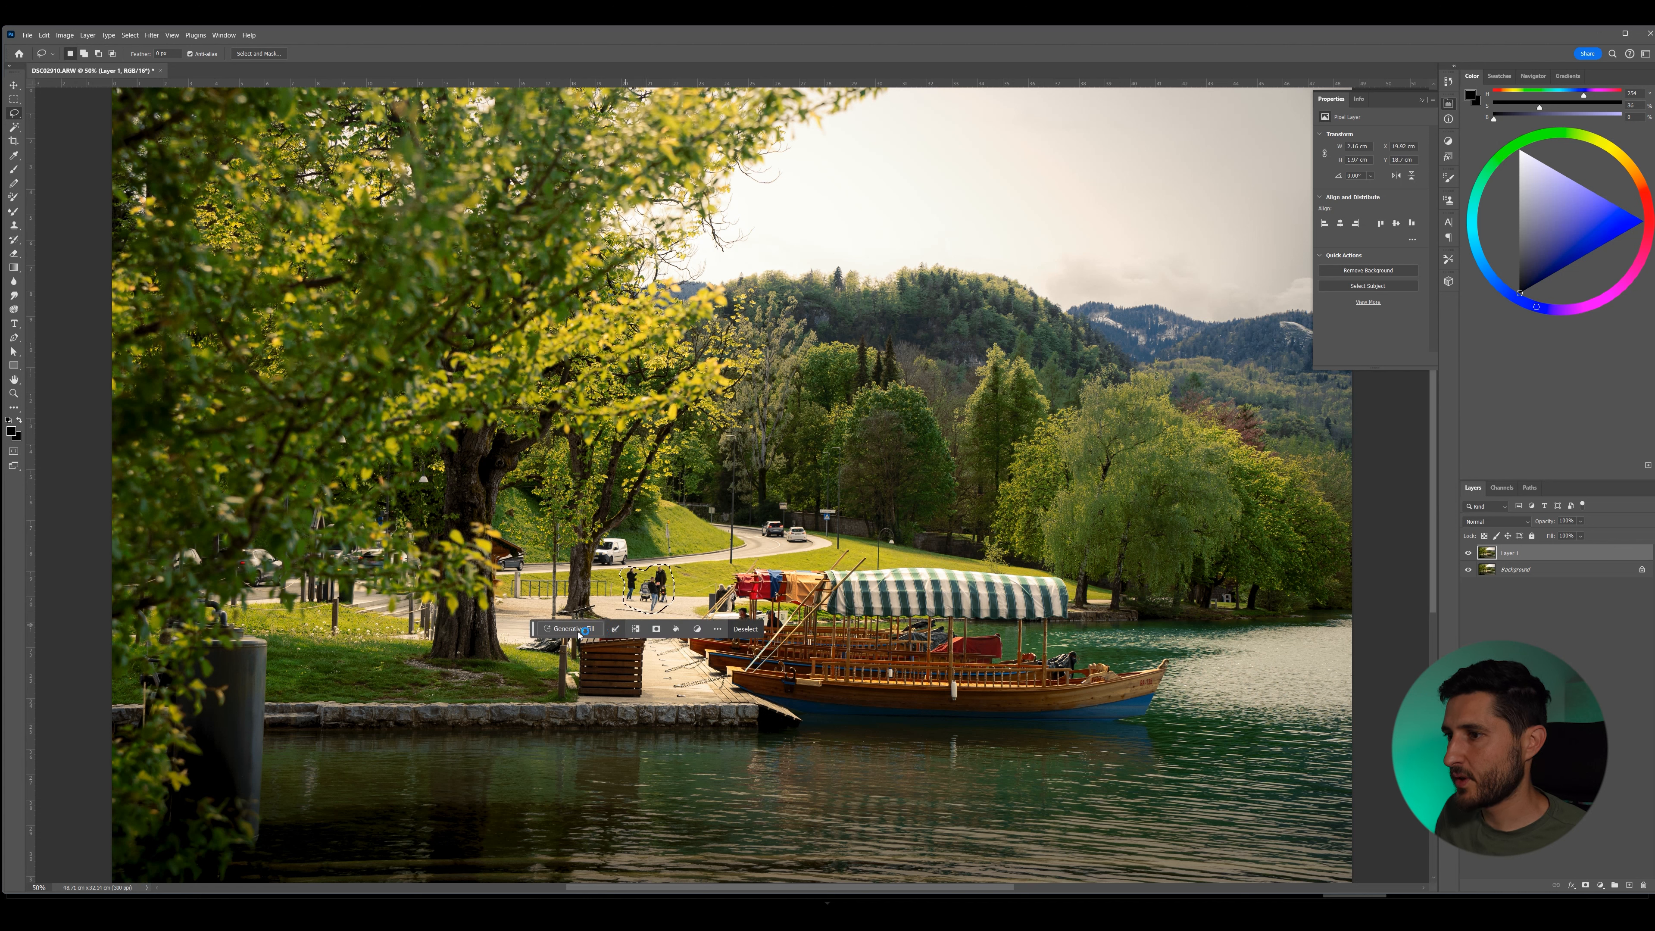
left_click(576, 629)
left_click(751, 629)
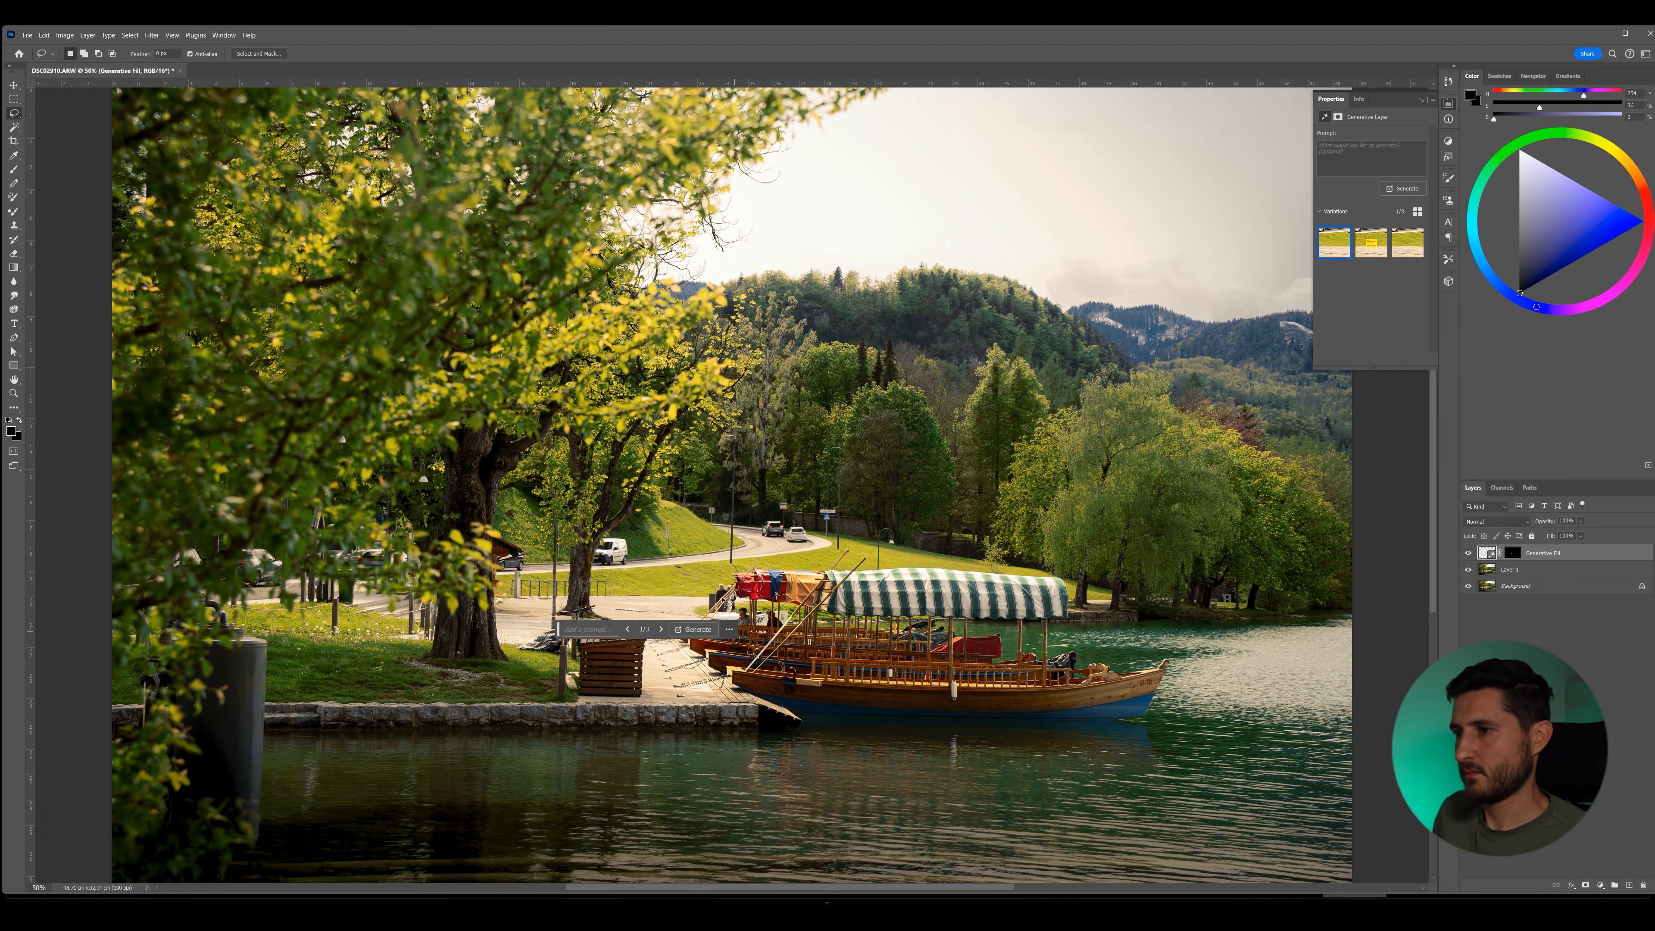
Step: Lasso the two cars on the road together with the white van and remove them with a promptless Generative Fill
mouse_move(759, 526)
left_mouse_down()
mouse_move(801, 551)
mouse_move(816, 529)
mouse_move(763, 526)
left_mouse_up()
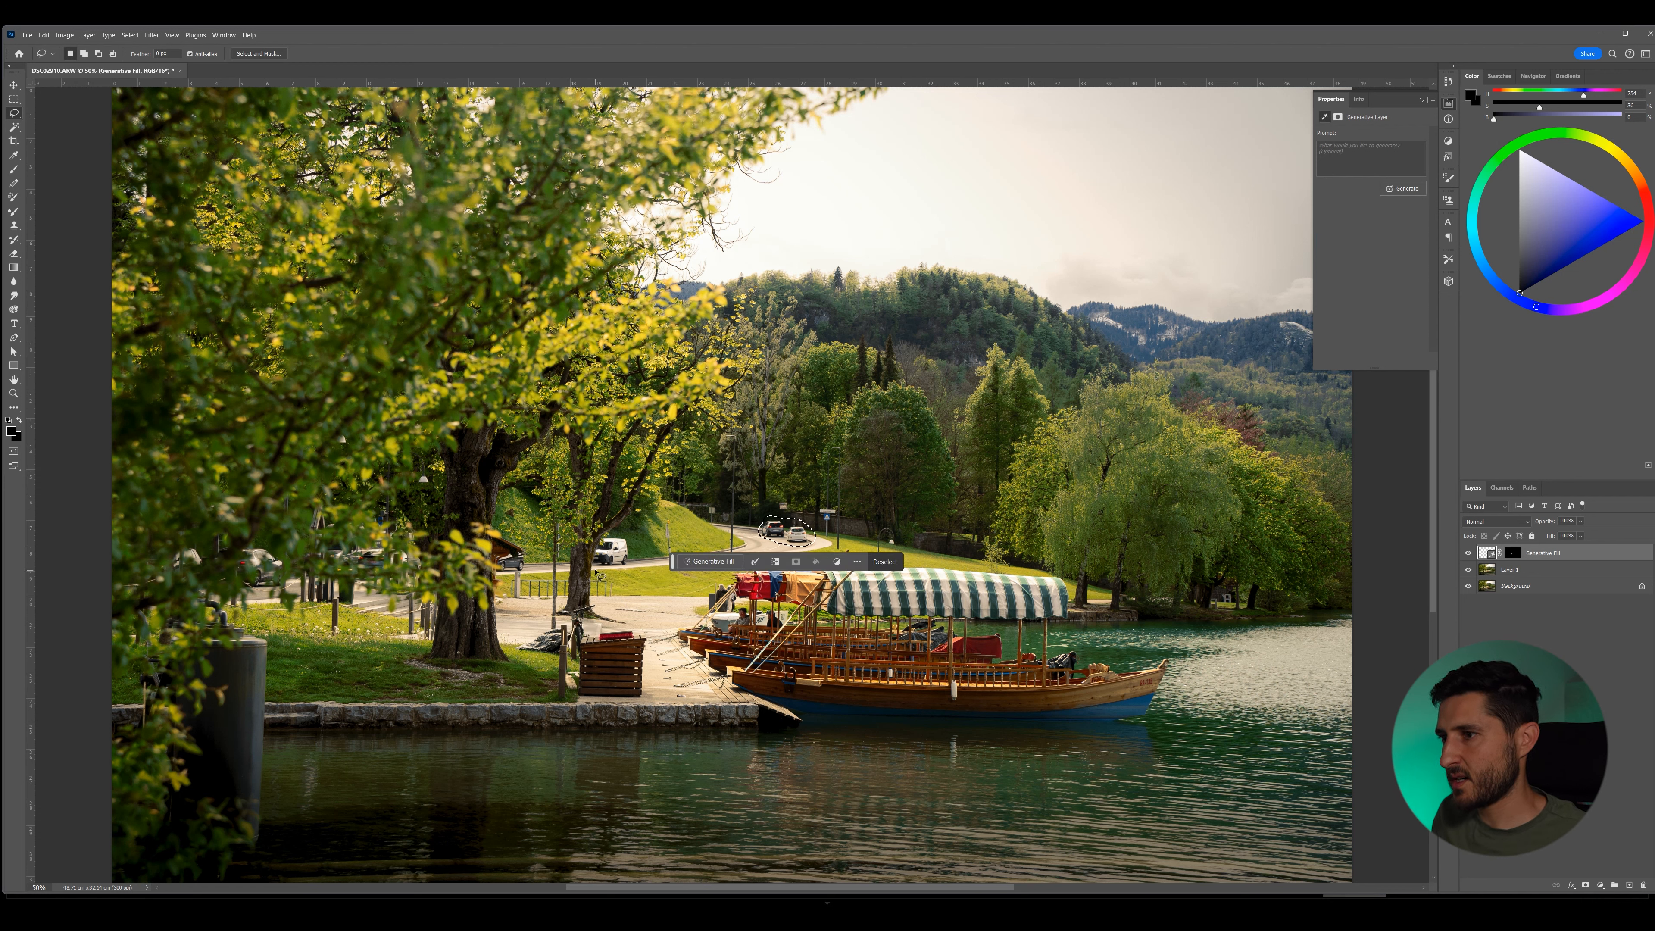
mouse_move(597, 572)
left_mouse_down("shift")
mouse_move(630, 566)
mouse_move(624, 536)
mouse_move(595, 562)
left_mouse_up("shift")
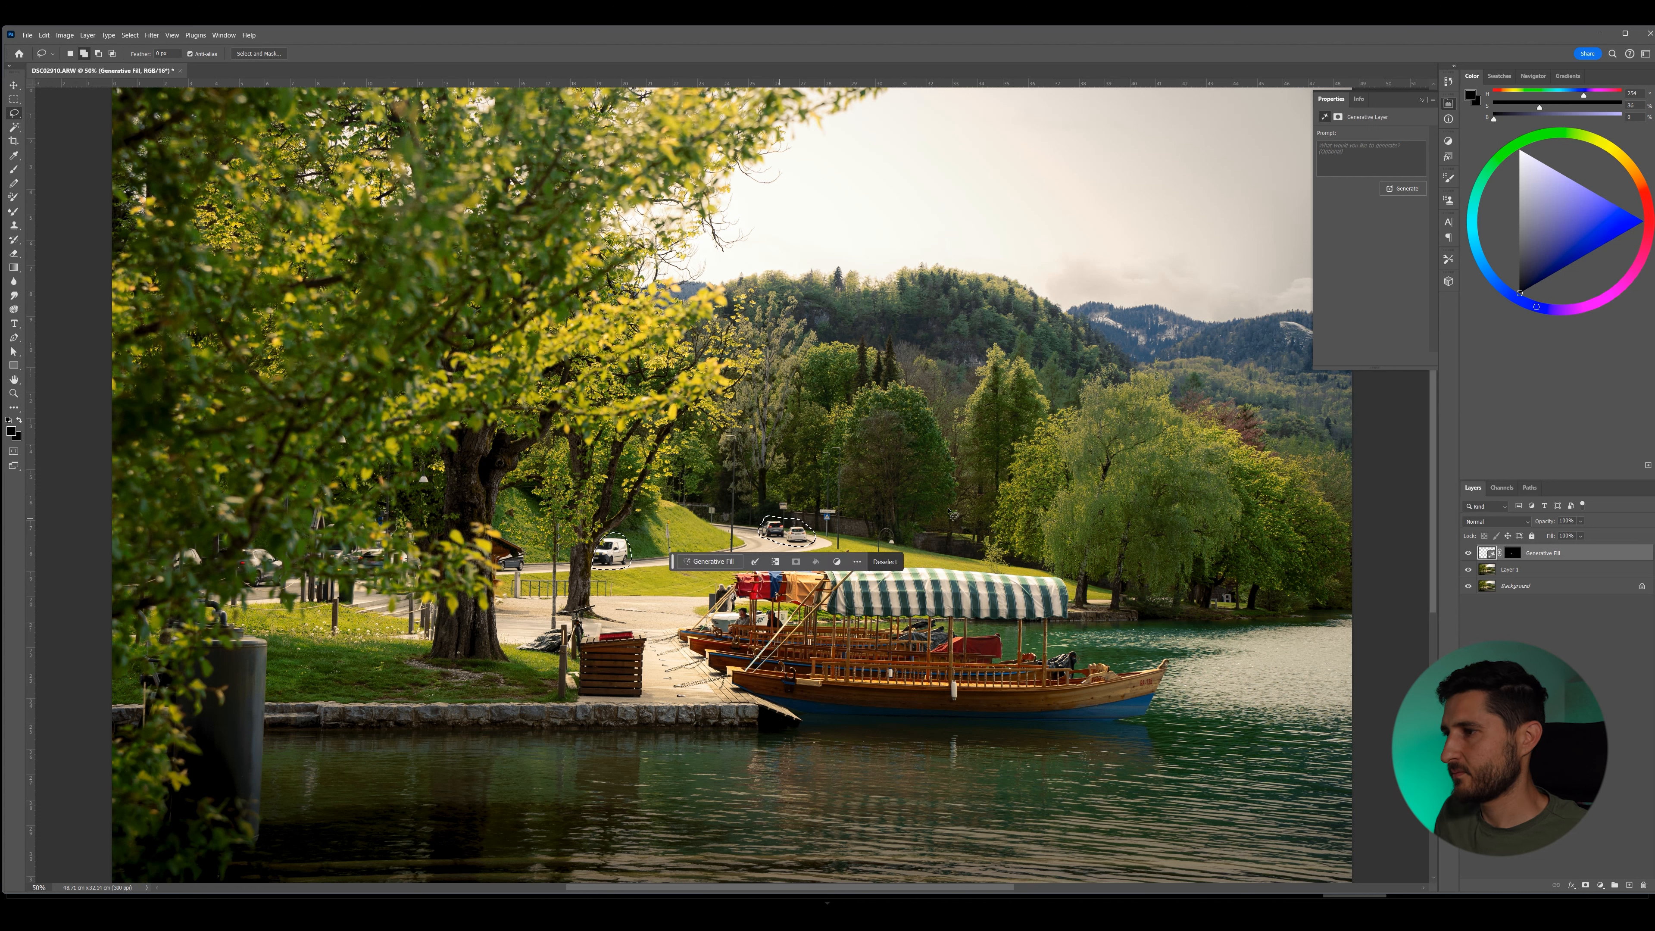
left_click(714, 563)
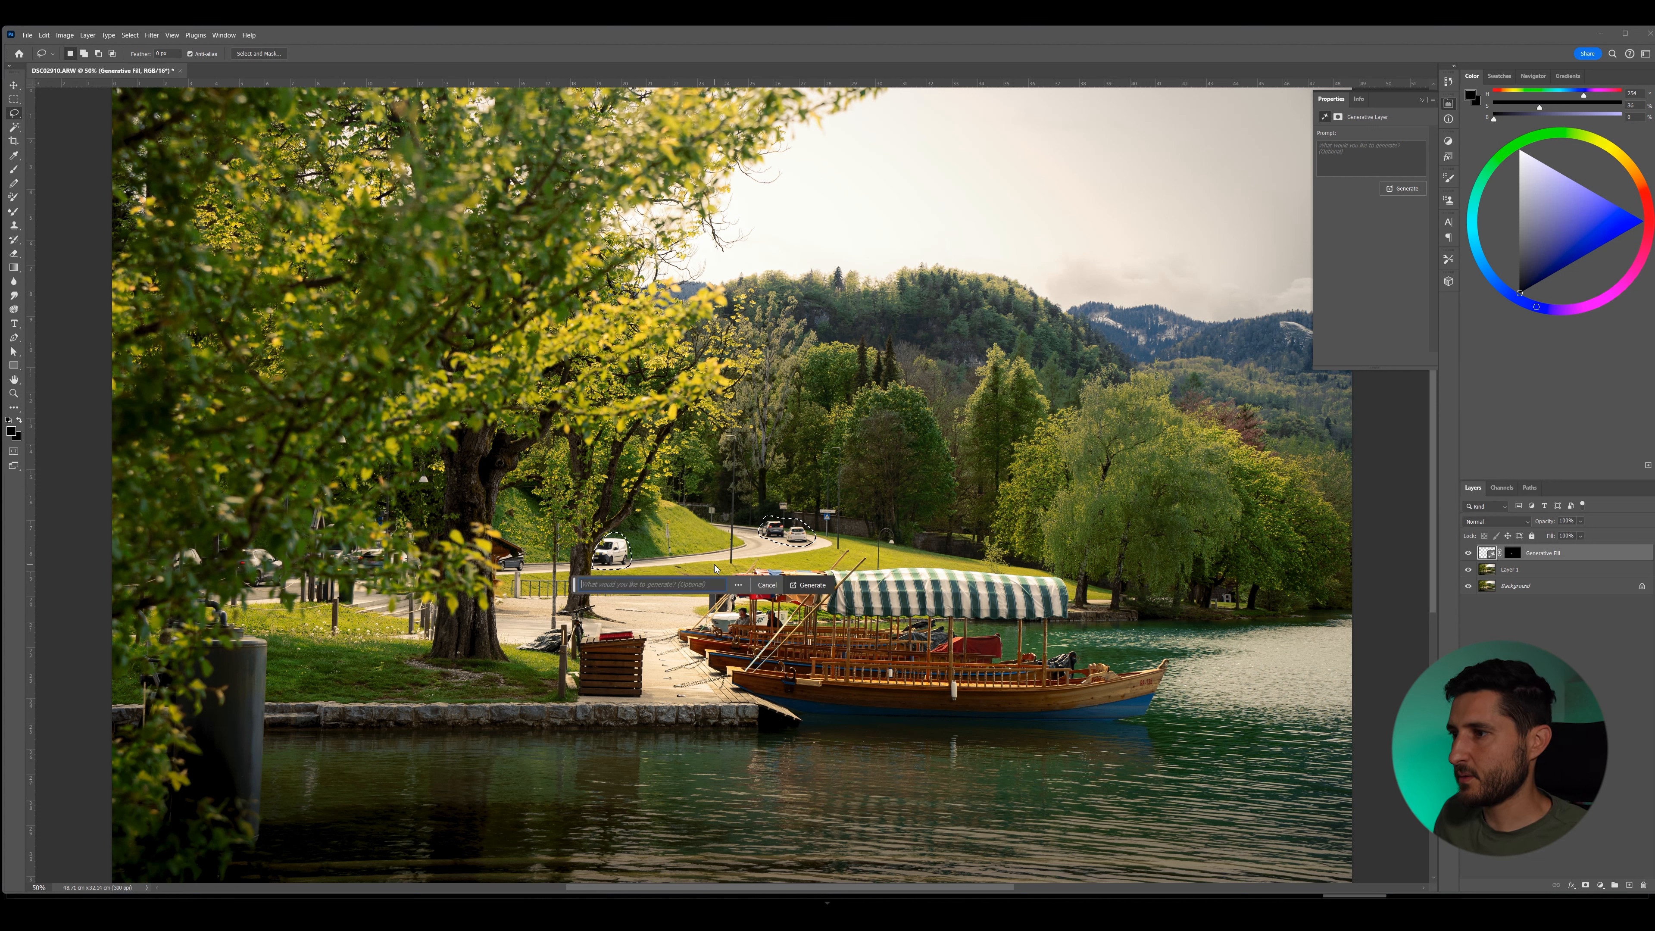
left_click(809, 585)
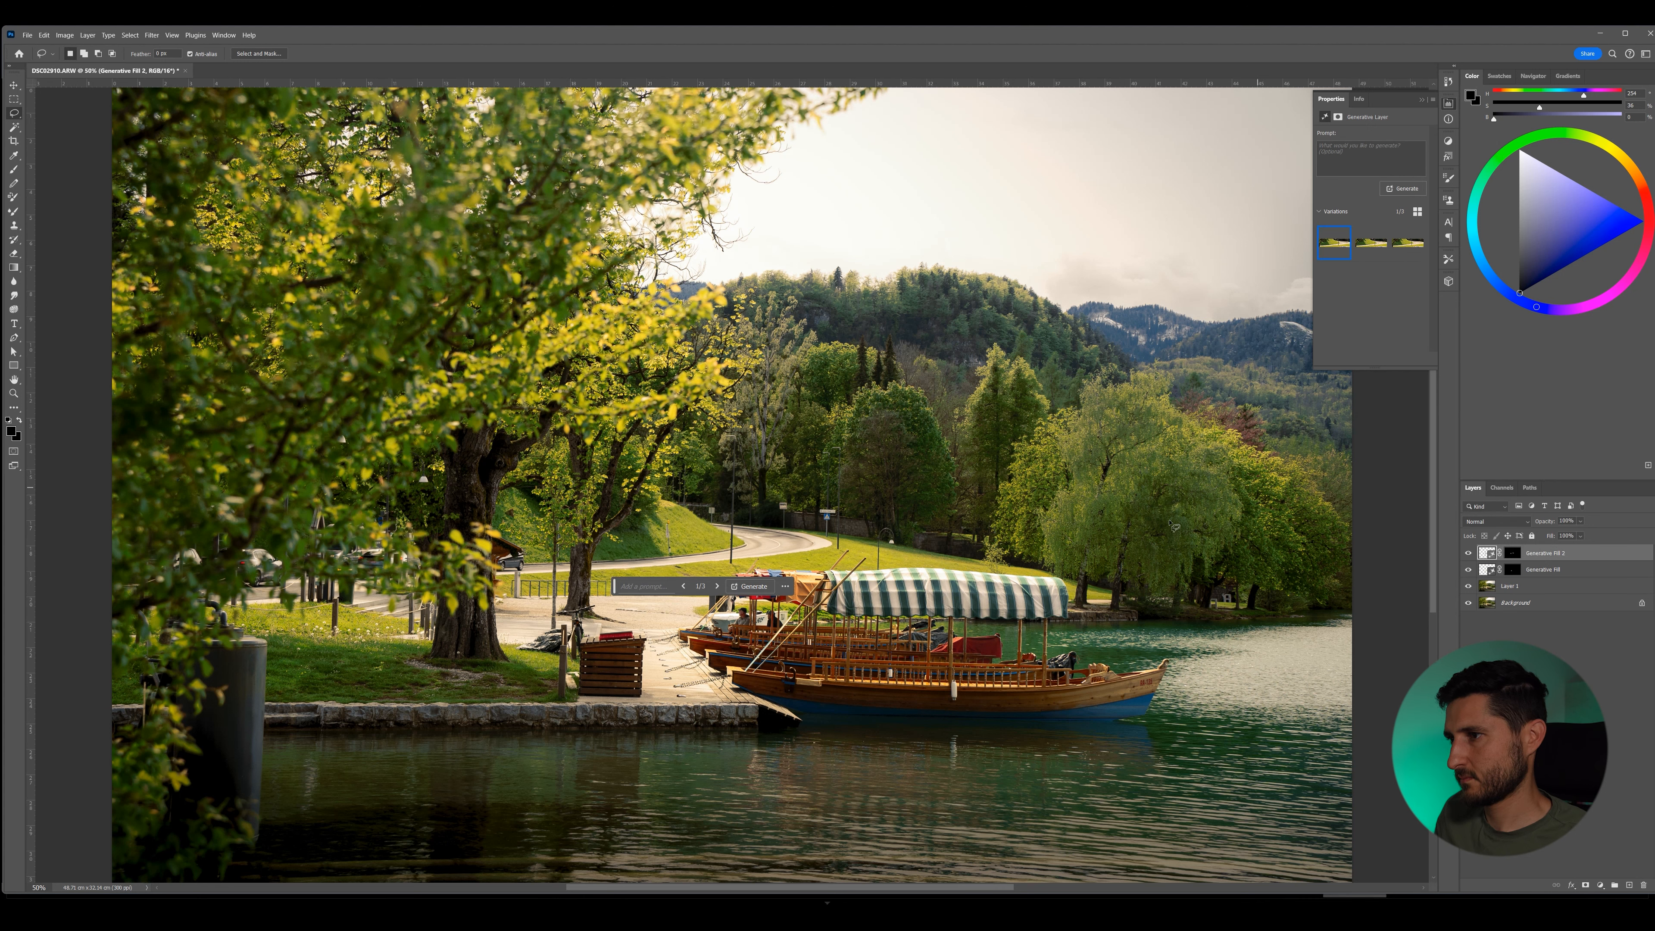
Step: Remove the car beside the small hut with Generative Fill, using the second variation, and save the edited file
mouse_move(496, 569)
left_mouse_down()
mouse_move(523, 579)
mouse_move(522, 554)
mouse_move(495, 568)
left_mouse_up()
left_click(450, 594)
left_click(618, 594)
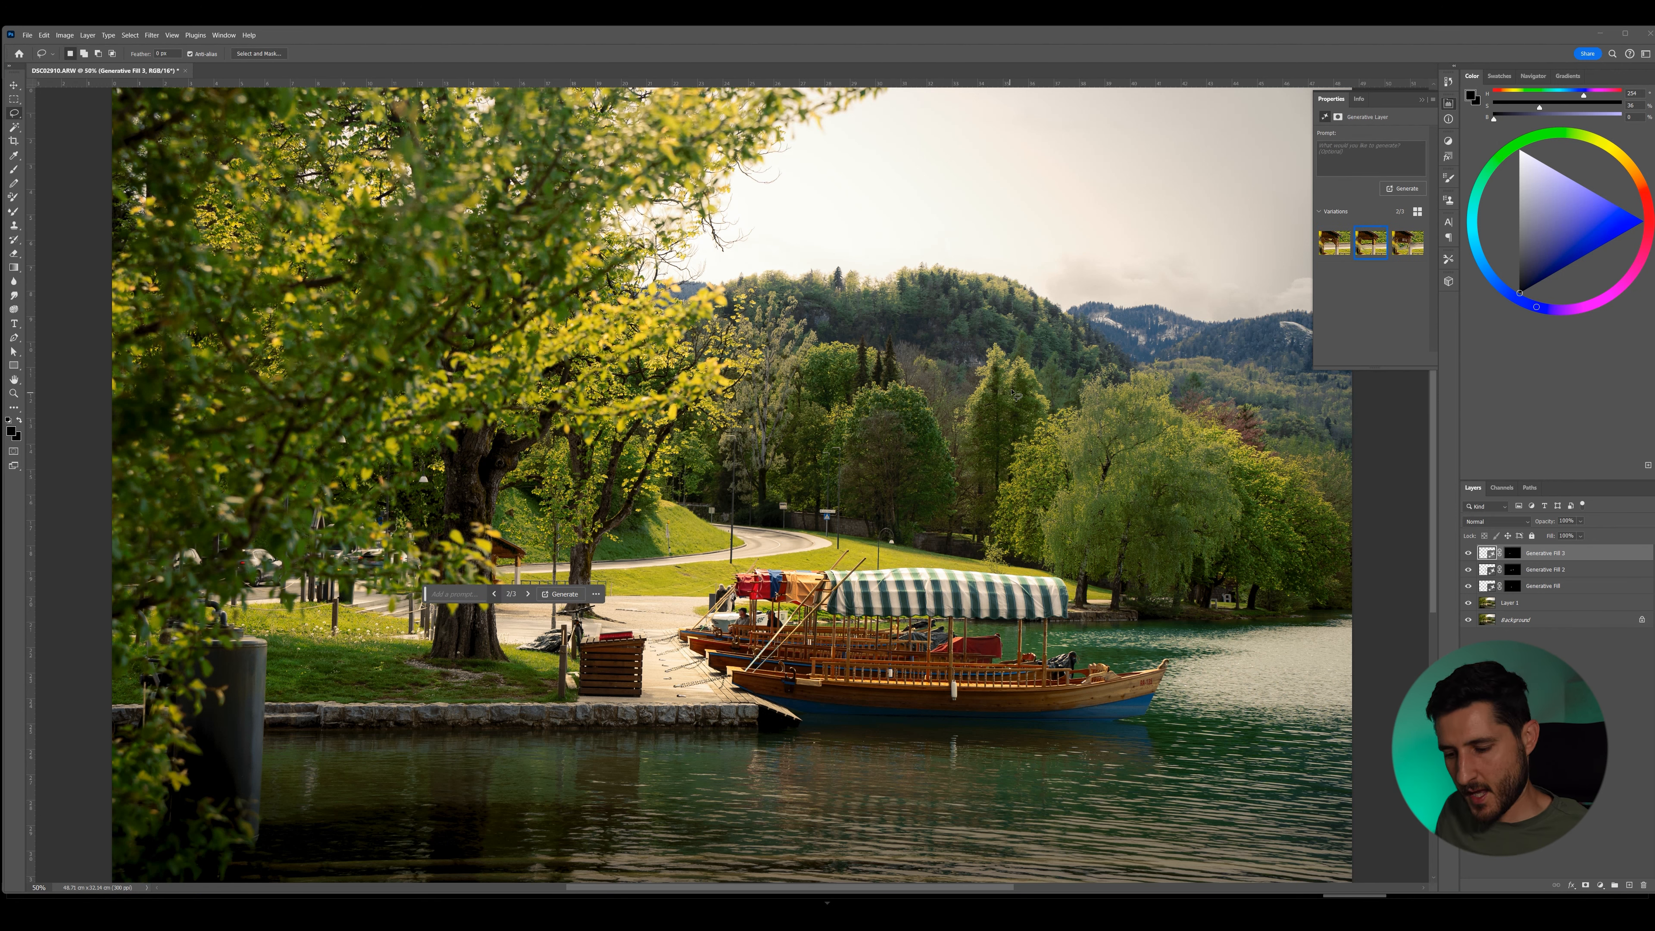
key("ctrl+s")
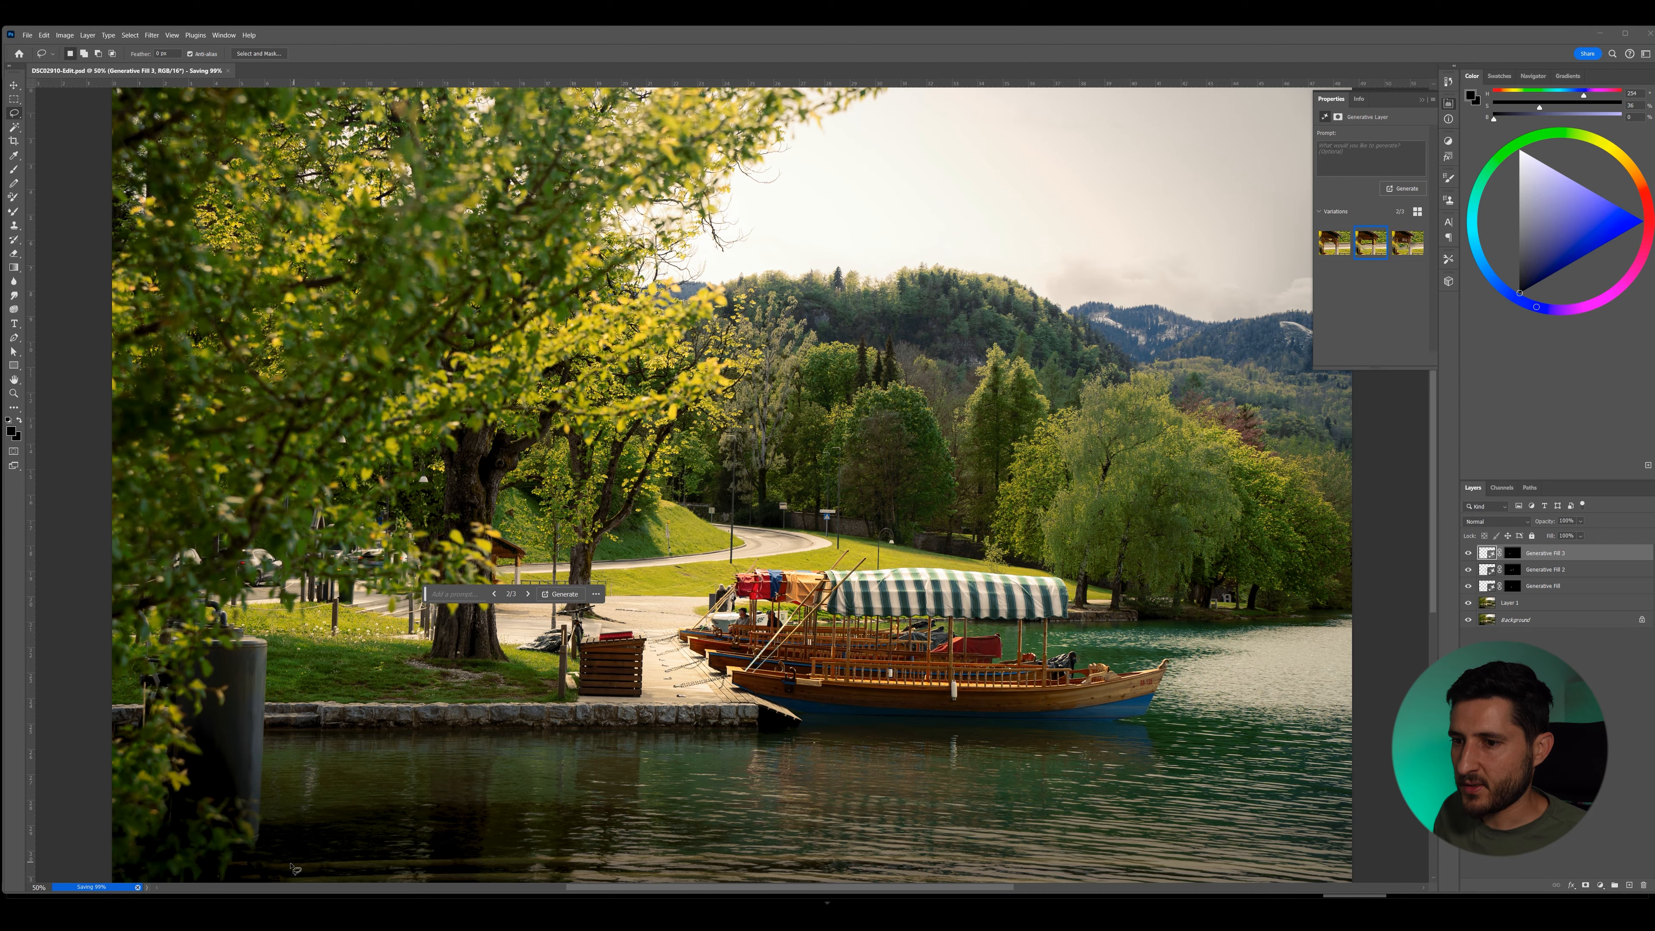
Step: Switch to Lightroom Classic and crop the edited photo slightly tighter from its lower-right corner, keeping the aspect ratio
key("alt+Tab")
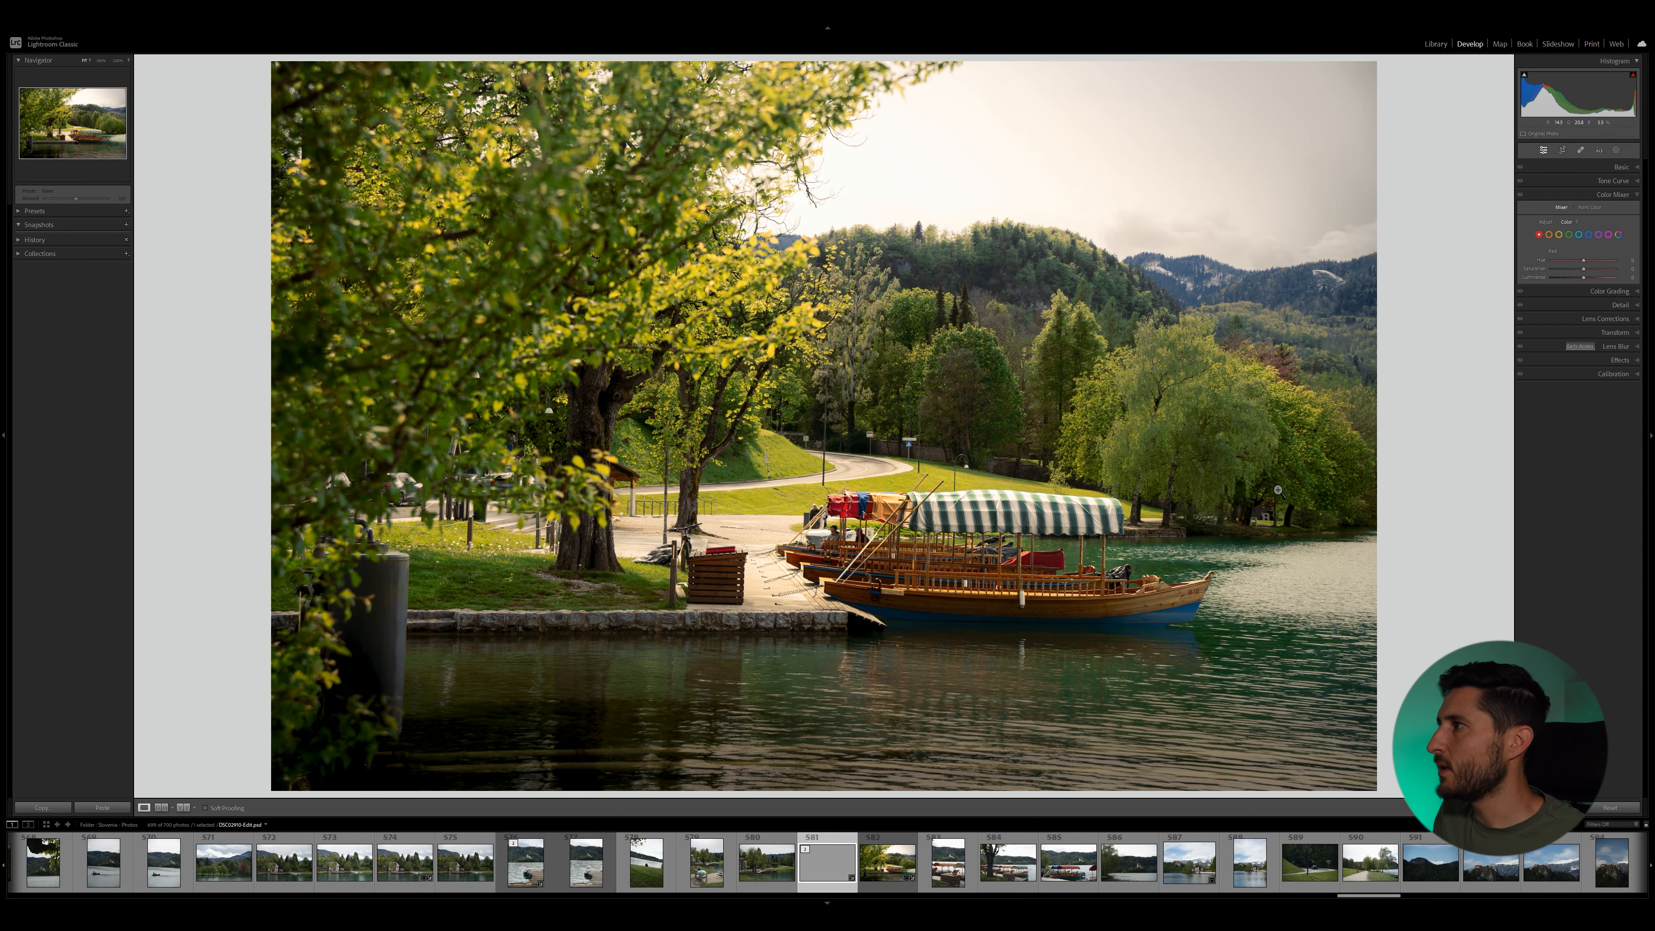
key("r")
left_click_drag(1373, 791, 1364, 781)
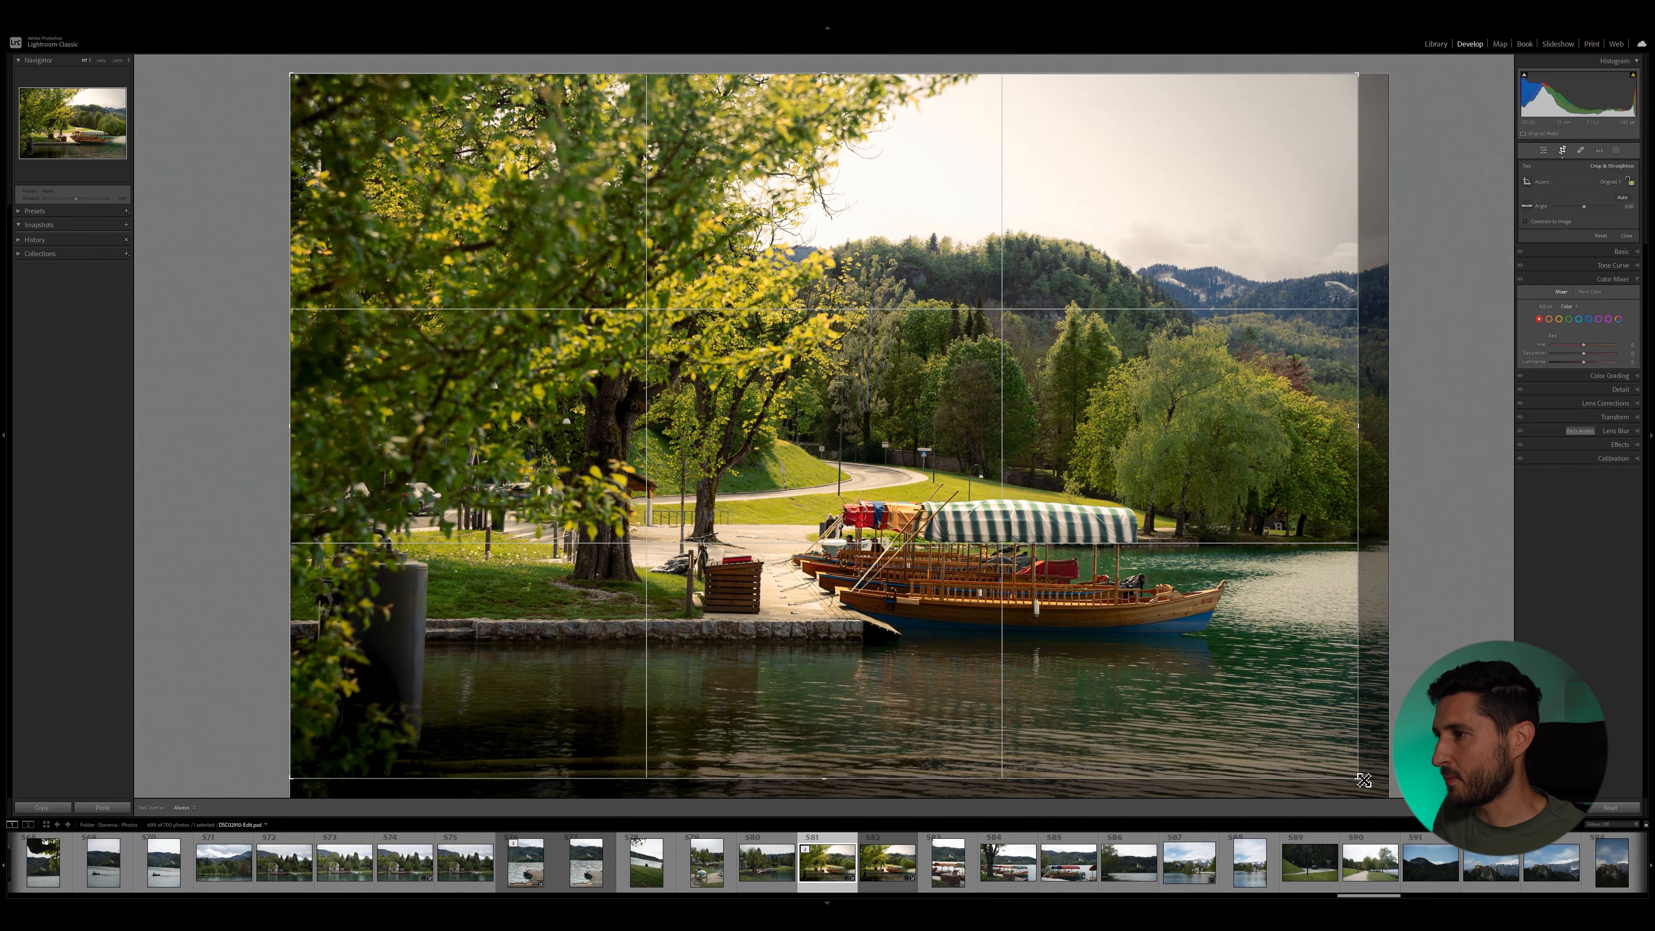
key("r")
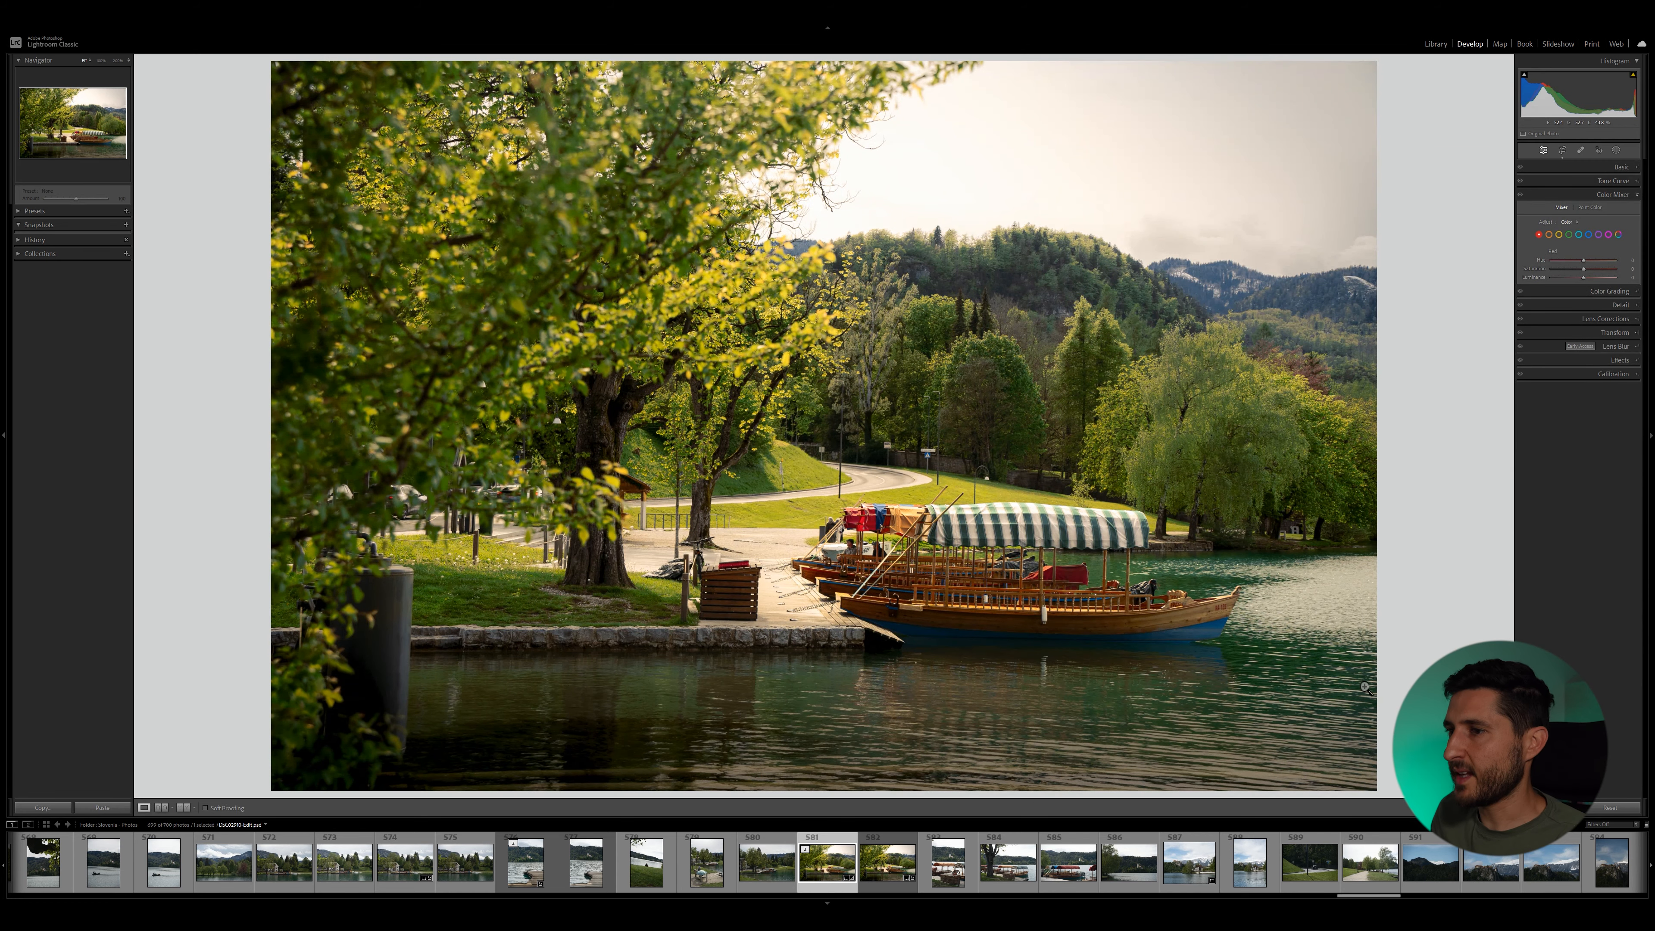
Step: Compare the edited photo side by side with the unedited original in Reference view
key("Right")
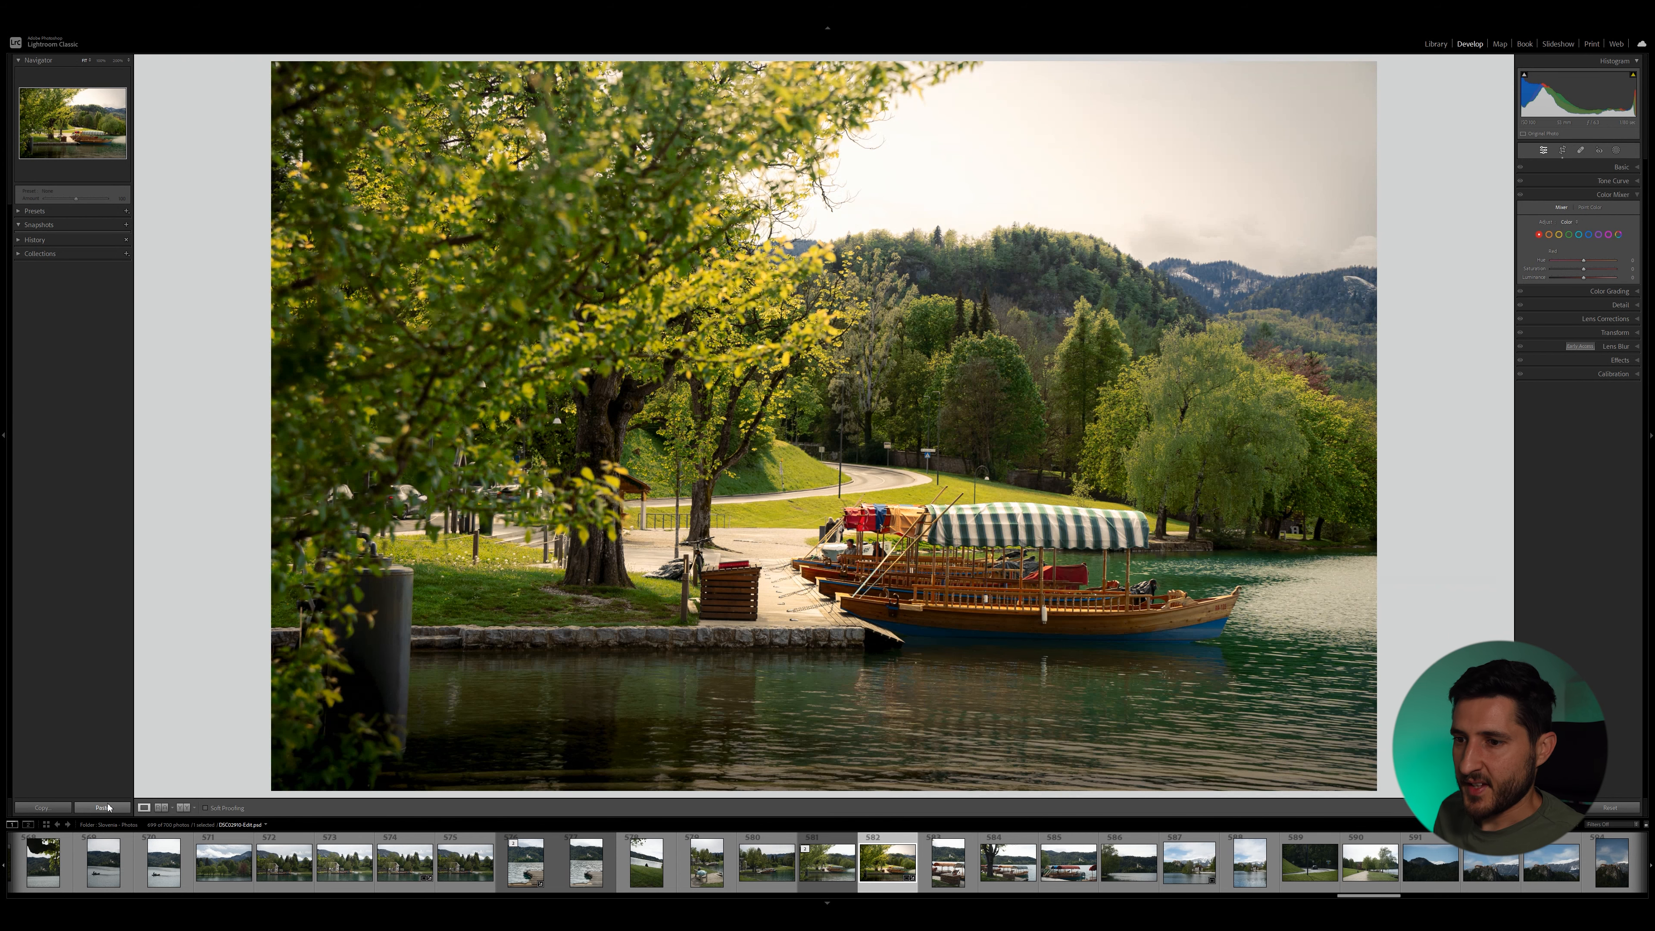
left_click(161, 808)
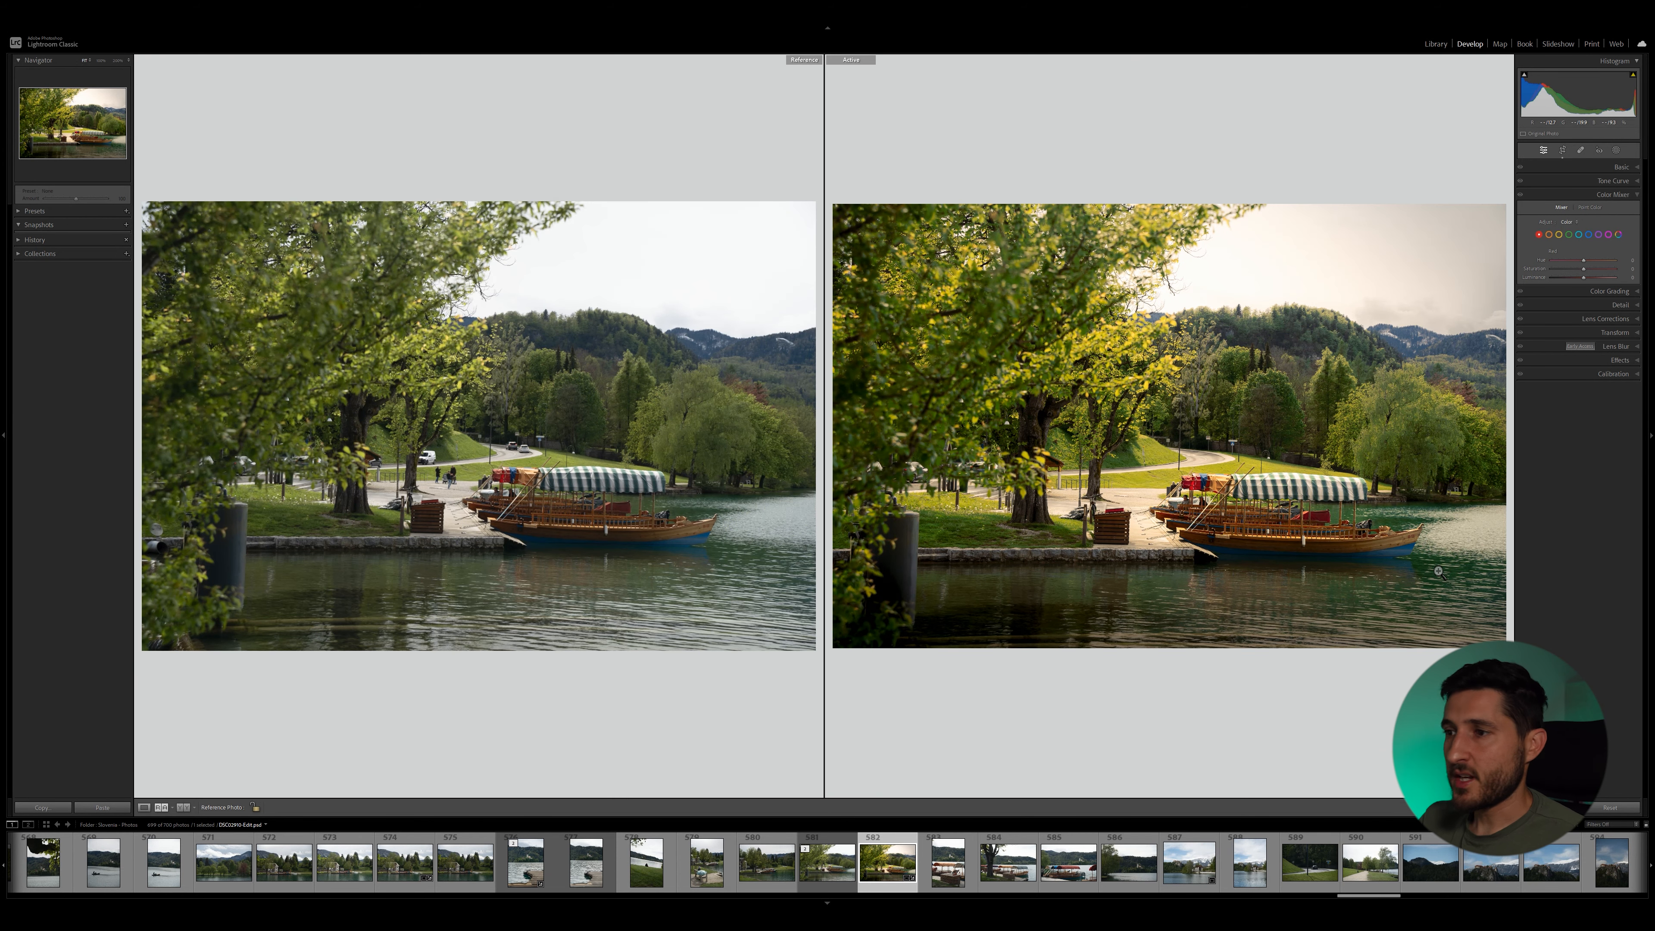